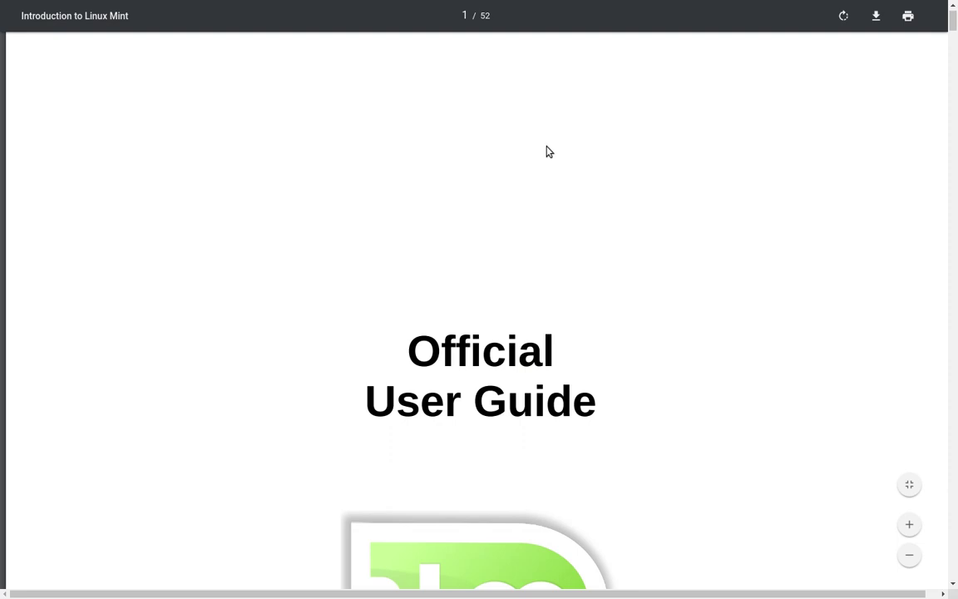
# - Skim the User Guide PDF's Table of Contents, then return to the Linux Mint homepage
pyautogui.scroll(-8, 620, 229)
pyautogui.scroll(-6, 621, 228)
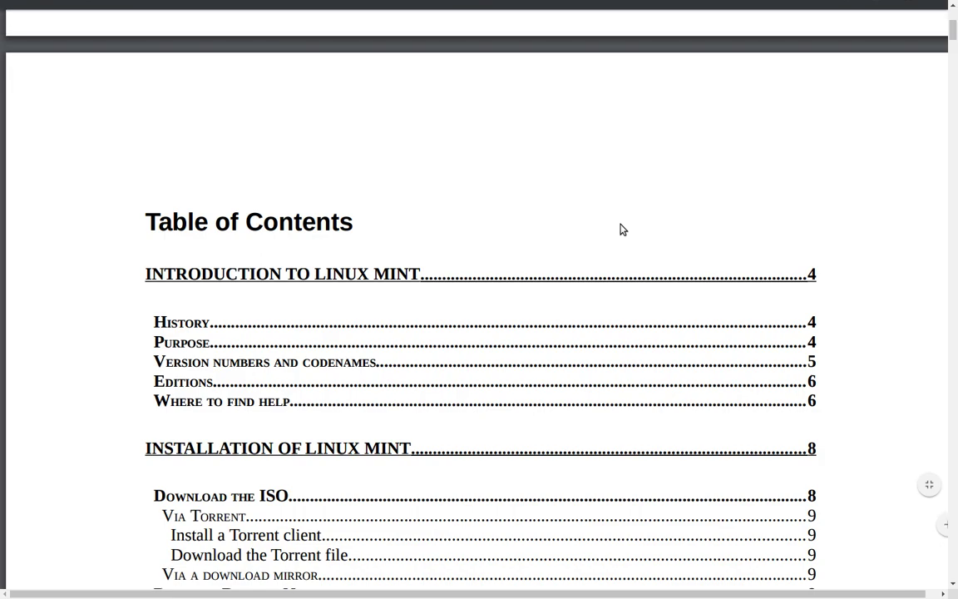
pyautogui.scroll(-2, 620, 229)
pyautogui.scroll(-6, 620, 228)
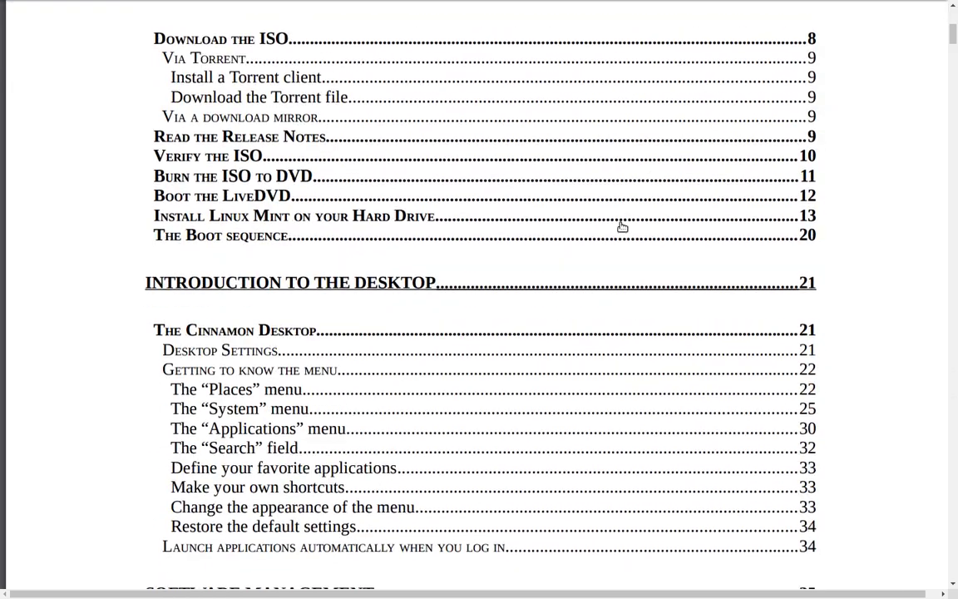
pyautogui.scroll(3, 620, 226)
pyautogui.scroll(8, 620, 226)
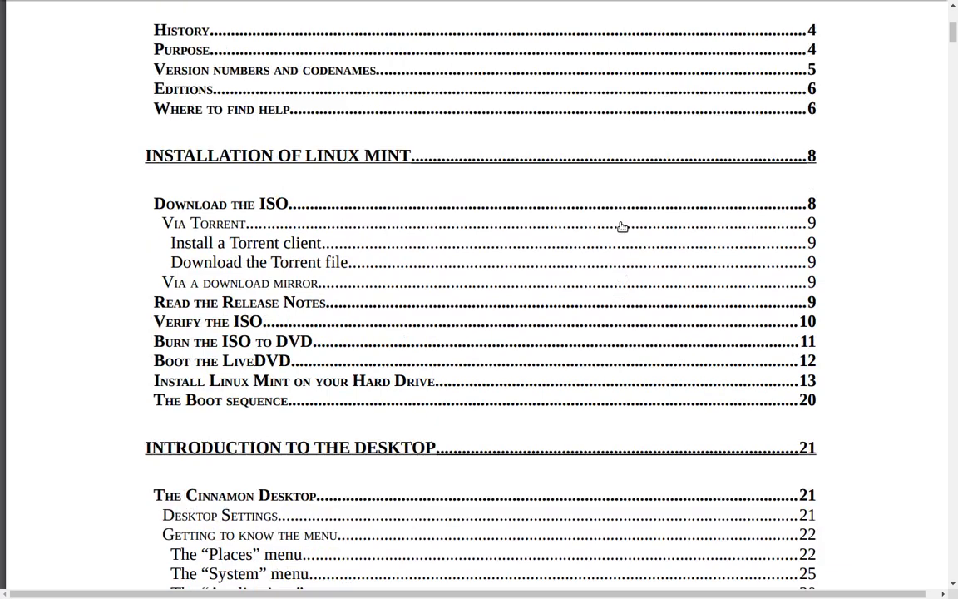
pyautogui.scroll(5, 620, 229)
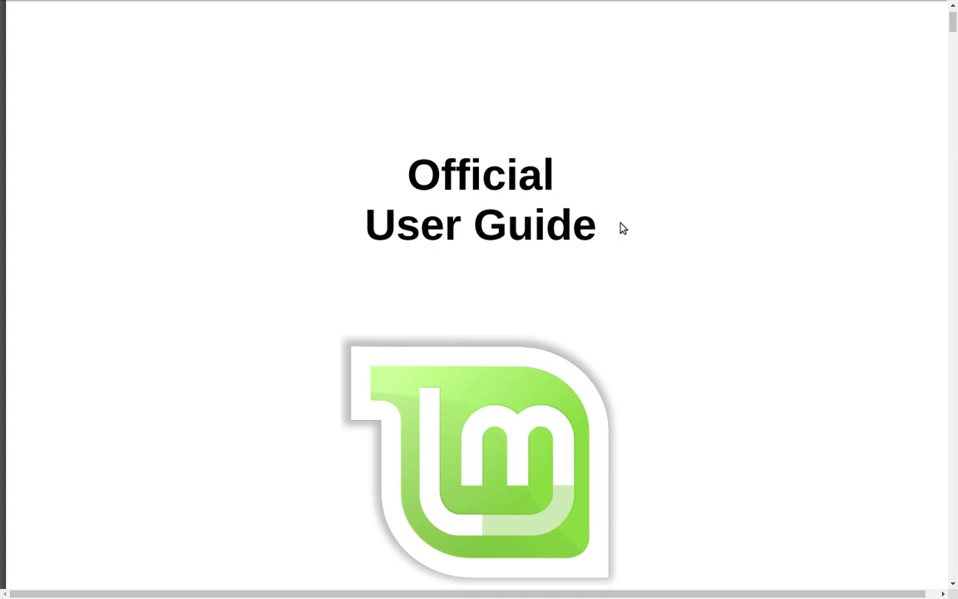
pyautogui.scroll(-1, 622, 228)
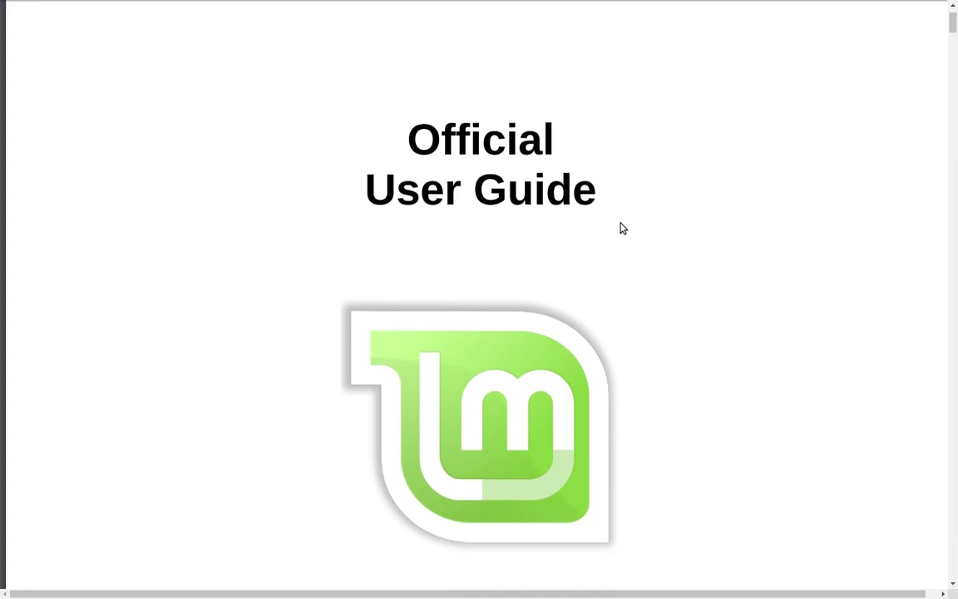
pyautogui.hotkey('alt', 'Left')
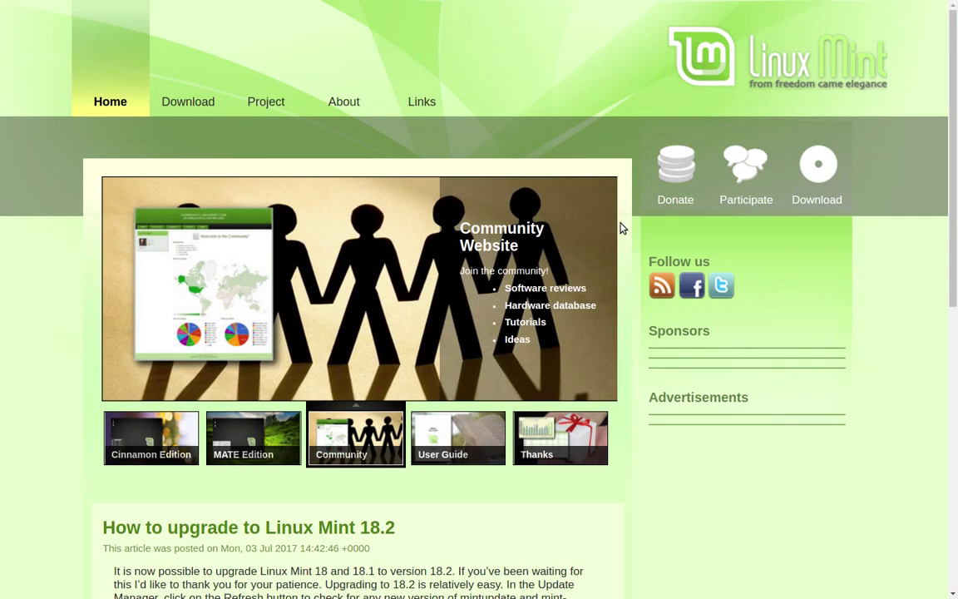
# - Visit the Links page, then open the Download Linux Mint 18.2 Sonya page and view the editions
pyautogui.click(427, 104)
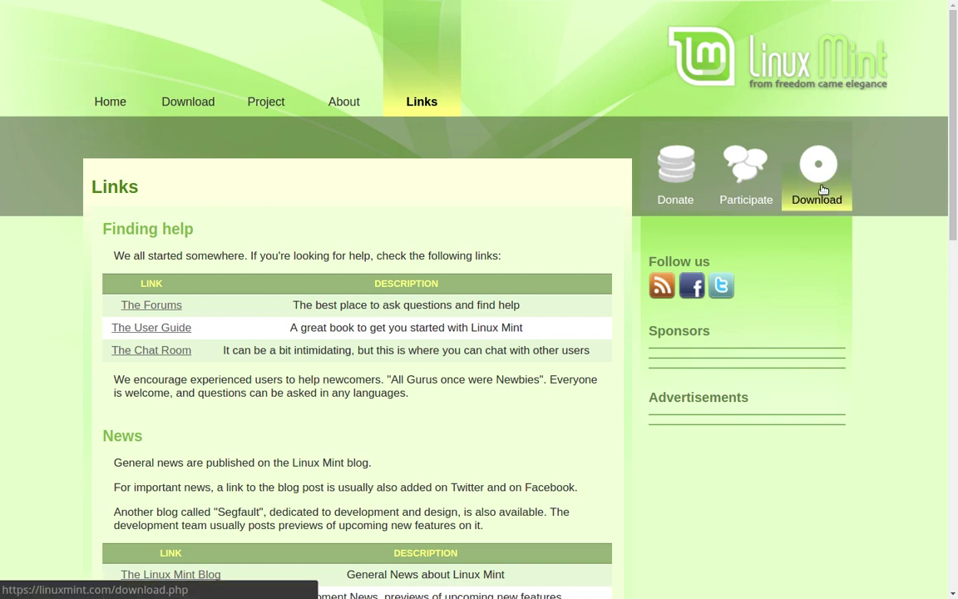
pyautogui.click(794, 169)
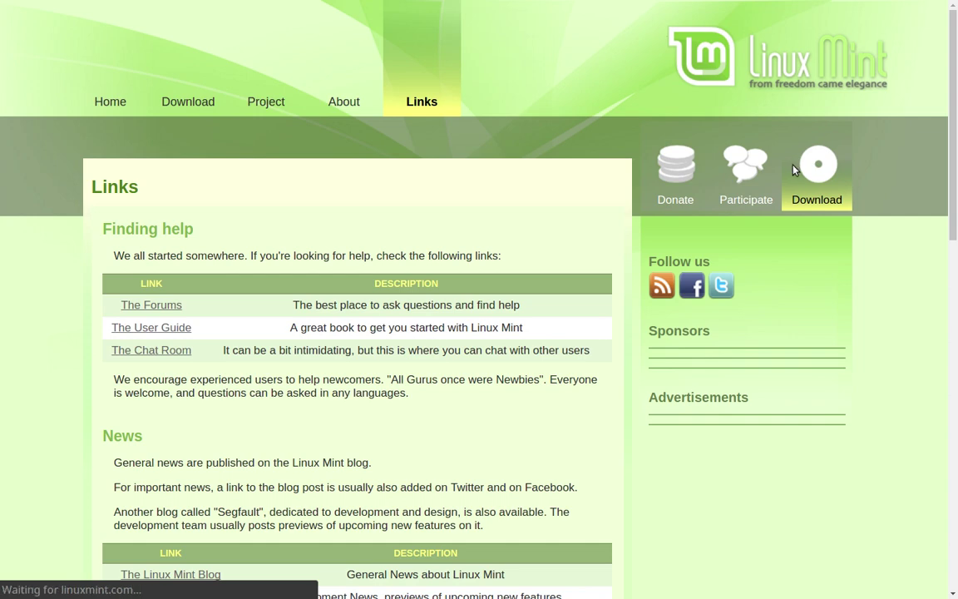
pyautogui.scroll(-3, 512, 250)
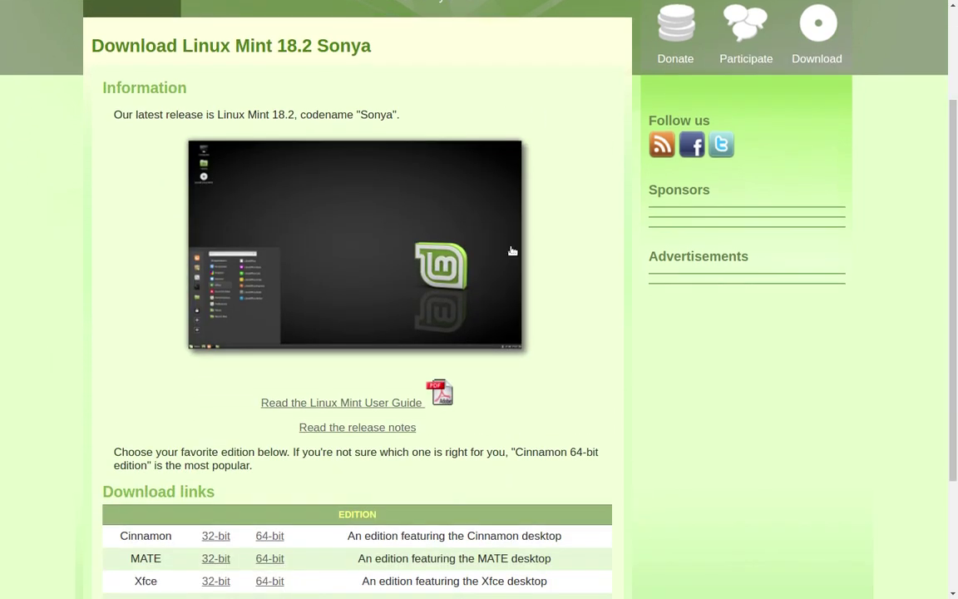
pyautogui.scroll(-3, 512, 250)
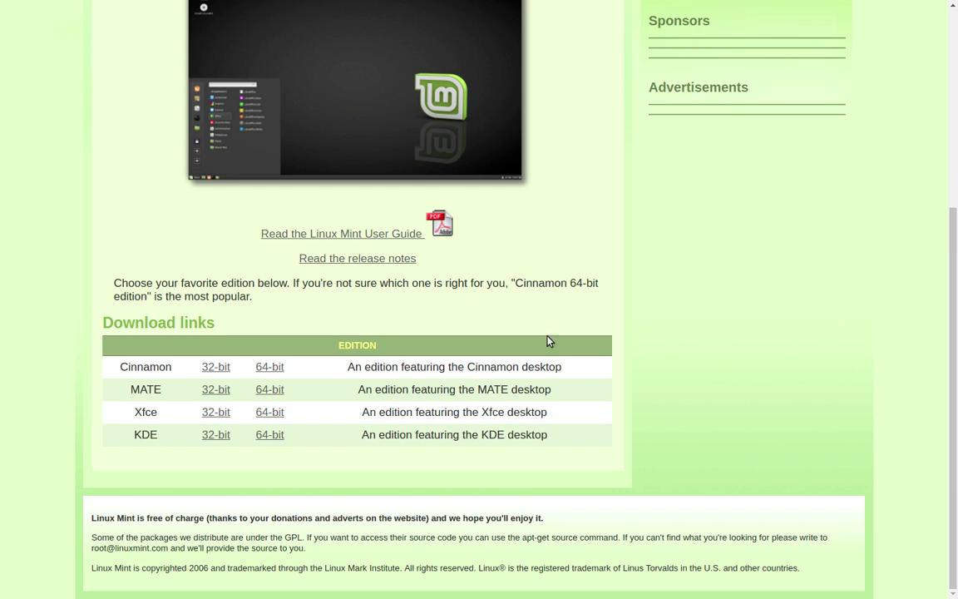
pyautogui.scroll(3, 776, 347)
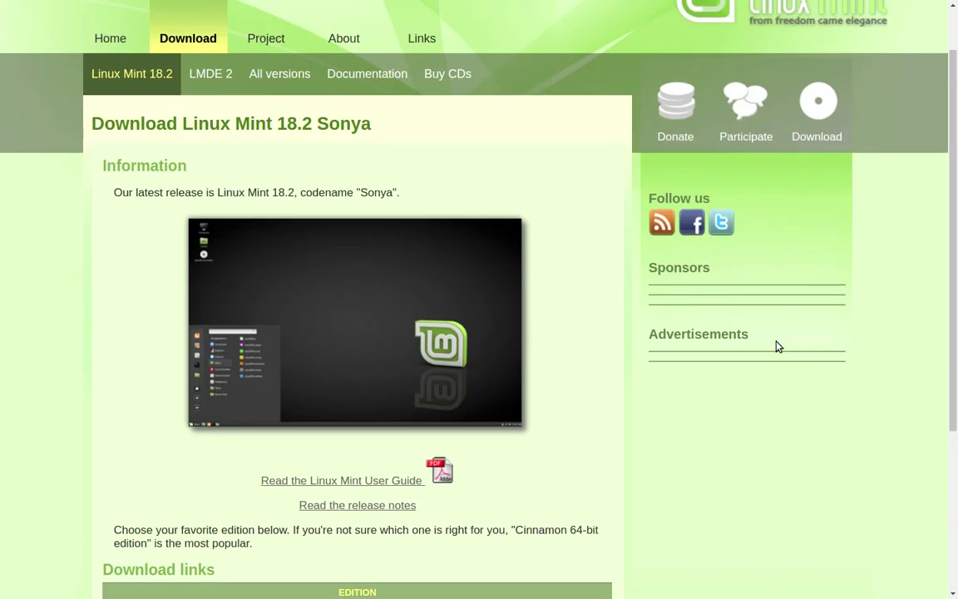
pyautogui.scroll(1, 699, 462)
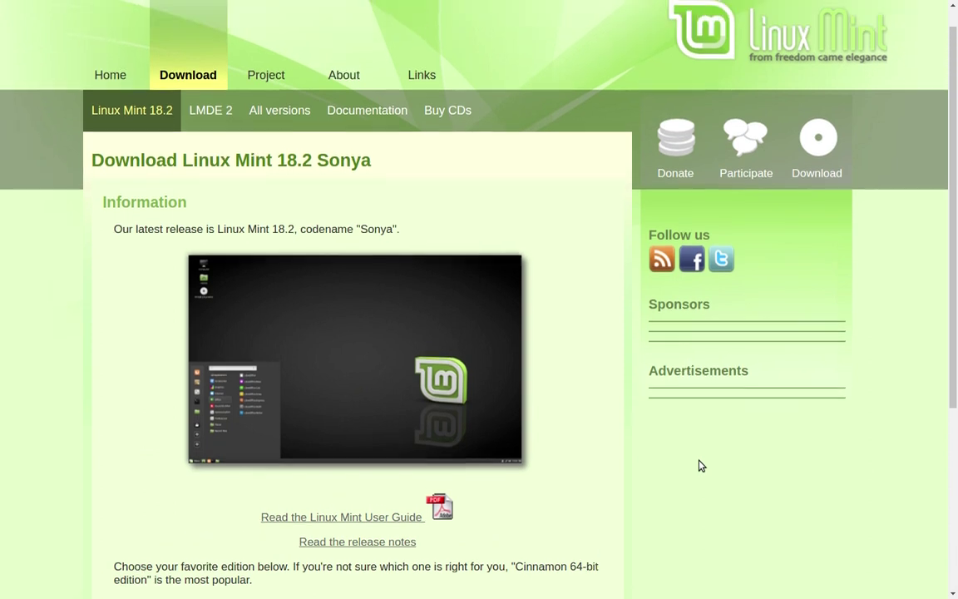
pyautogui.scroll(1, 699, 465)
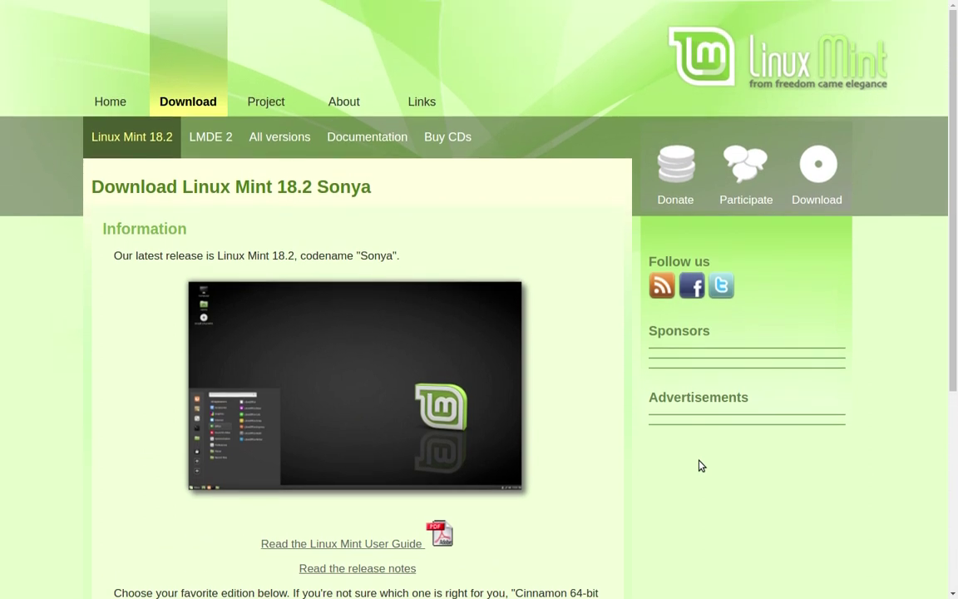
# - Start the Linux Mint 18.2 Cinnamon Clone VM from VirtualBox Manager
pyautogui.hotkey('alt', 'Tab')
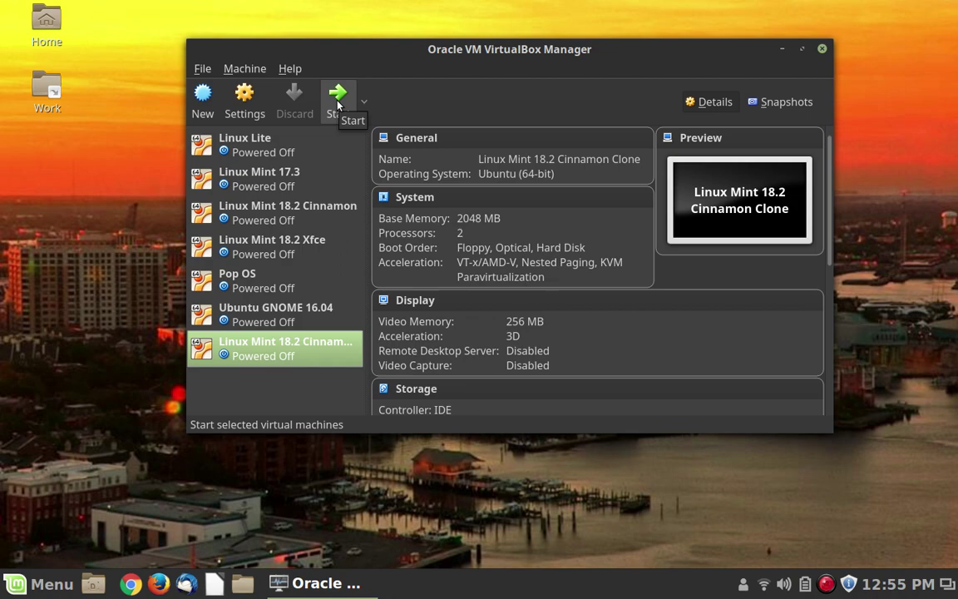
pyautogui.click(331, 103)
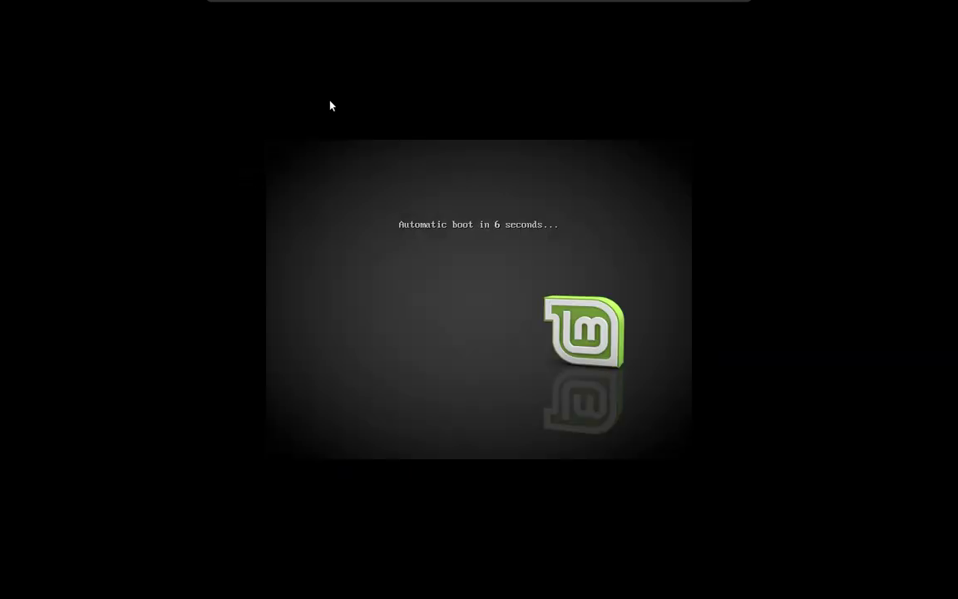
# - Interrupt the automatic boot and highlight Start Linux Mint in the boot menu
pyautogui.press('Escape')
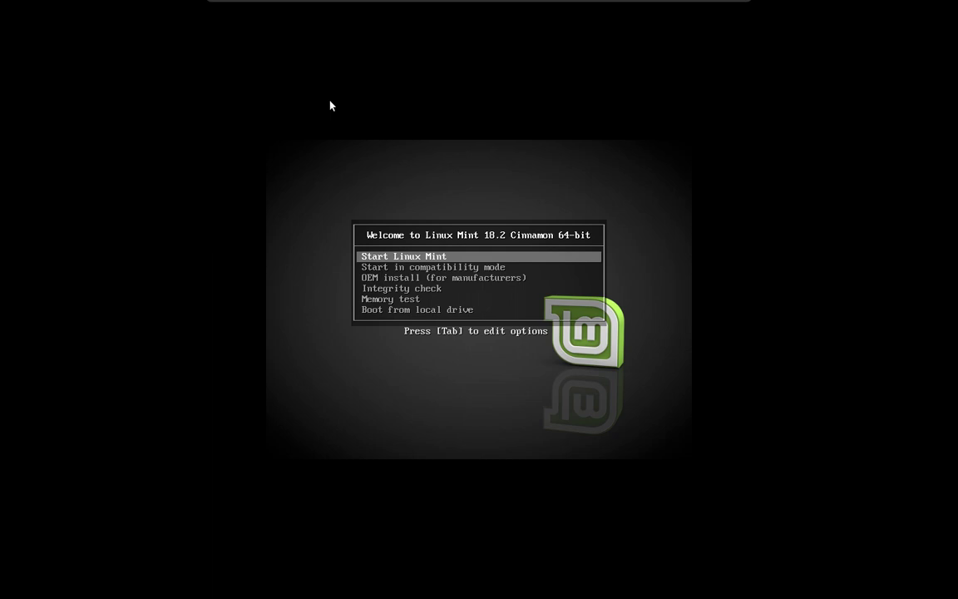
pyautogui.press('Down')
pyautogui.press('Down')
pyautogui.press('Down')
pyautogui.press('Down')
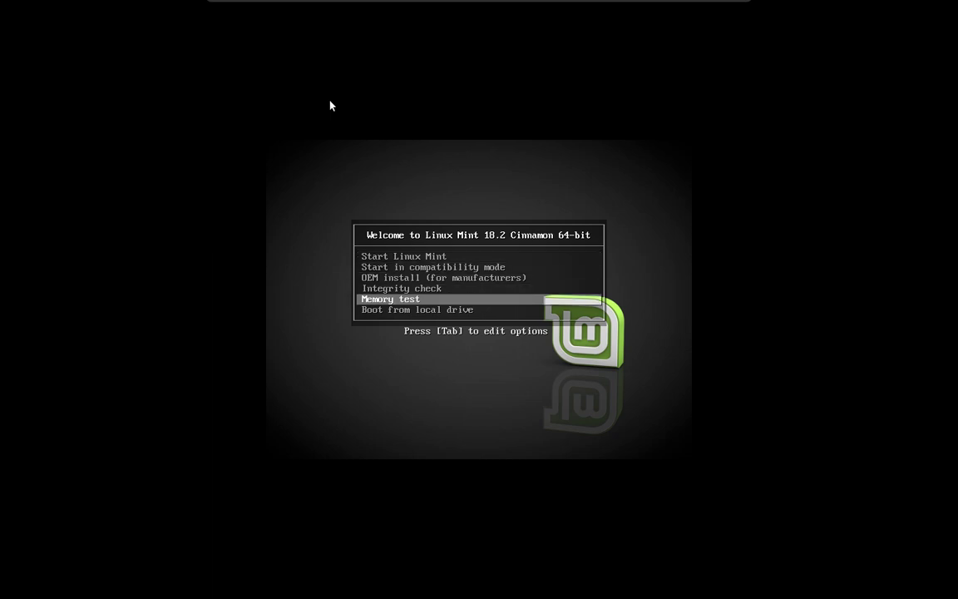
pyautogui.press('Up')
pyautogui.press('Up')
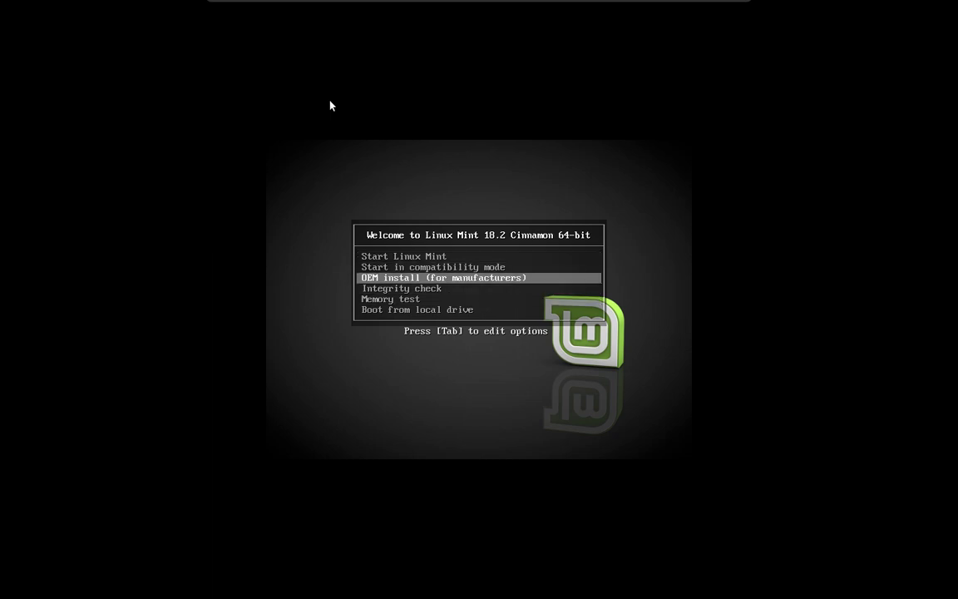
pyautogui.press('Up')
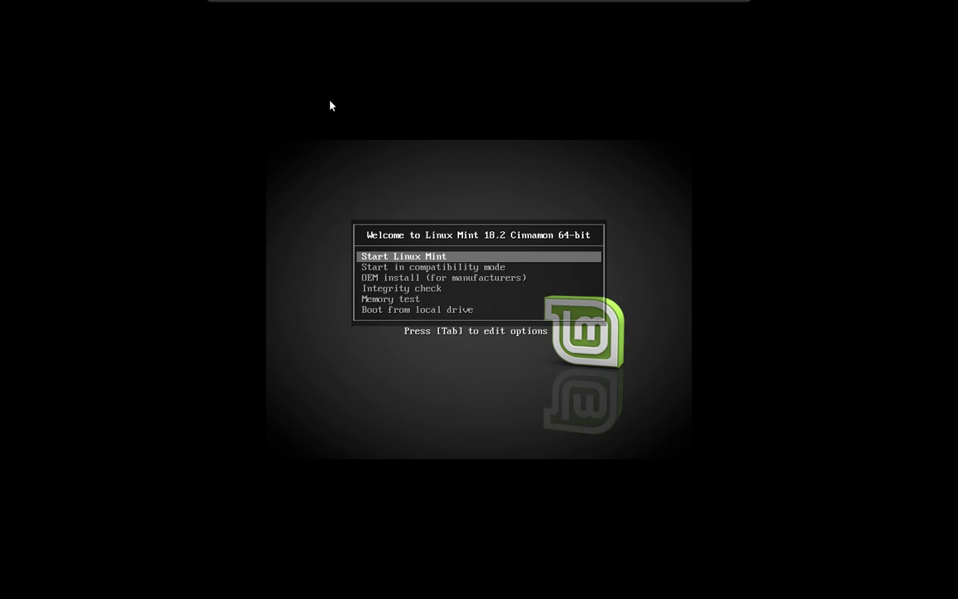
# - Boot Start Linux Mint and dismiss the 'Running in software rendering mode' notice on the desktop
pyautogui.press('Return')
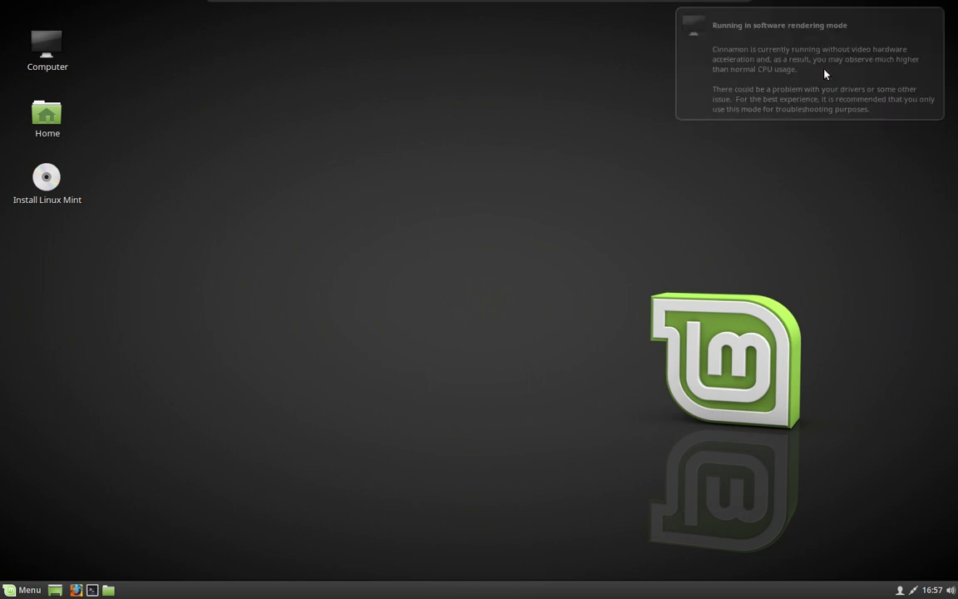
pyautogui.click(812, 38)
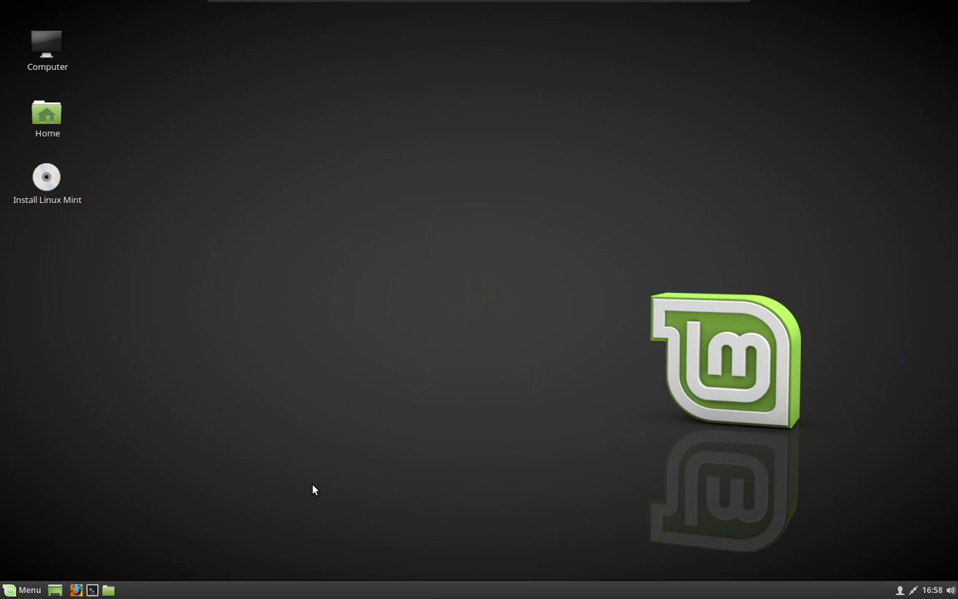
# - Raise the Fonts text scaling factor from 1.0 to 1.5, then close Fonts settings
pyautogui.press('super')
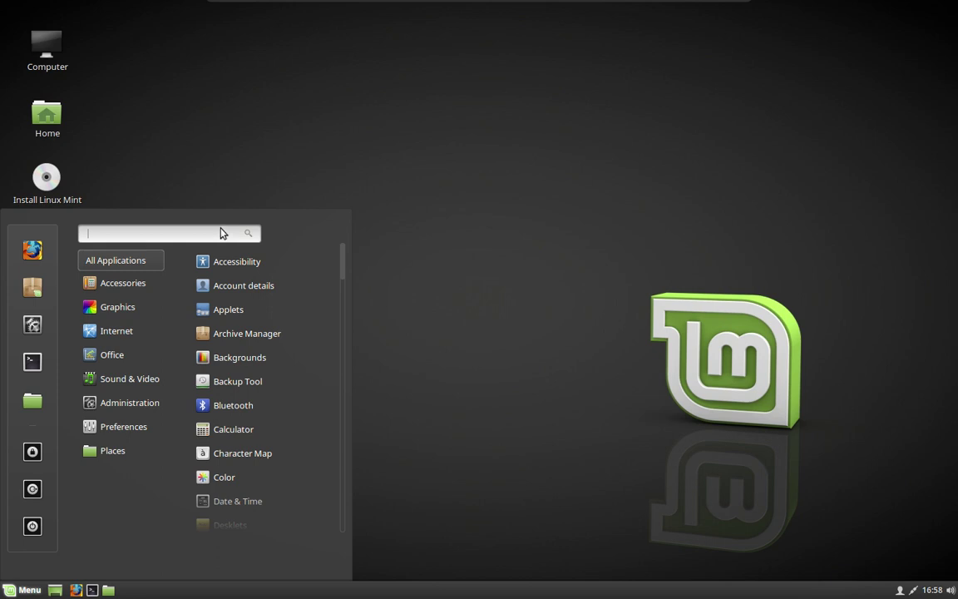
pyautogui.write('fonts')
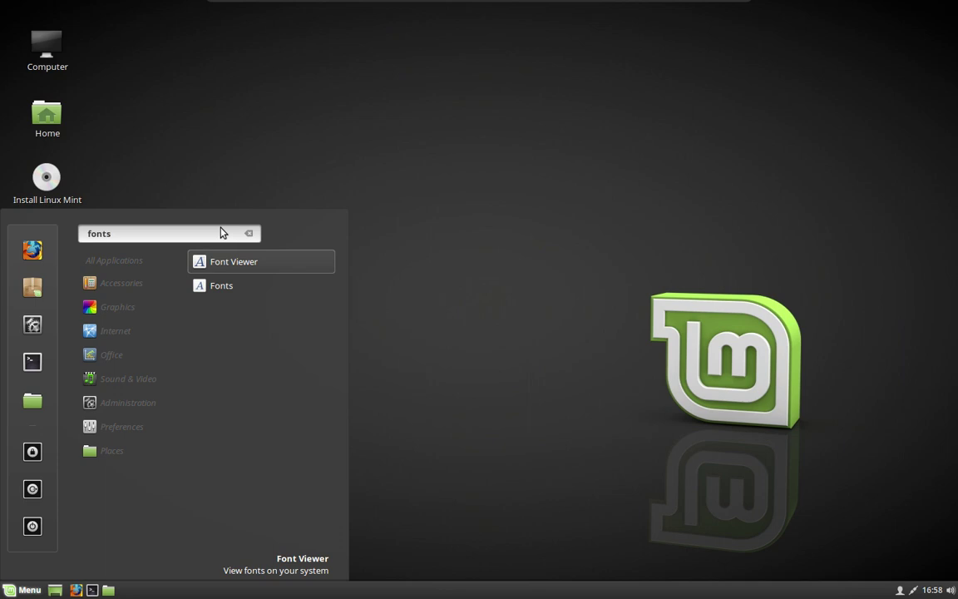
pyautogui.click(297, 292)
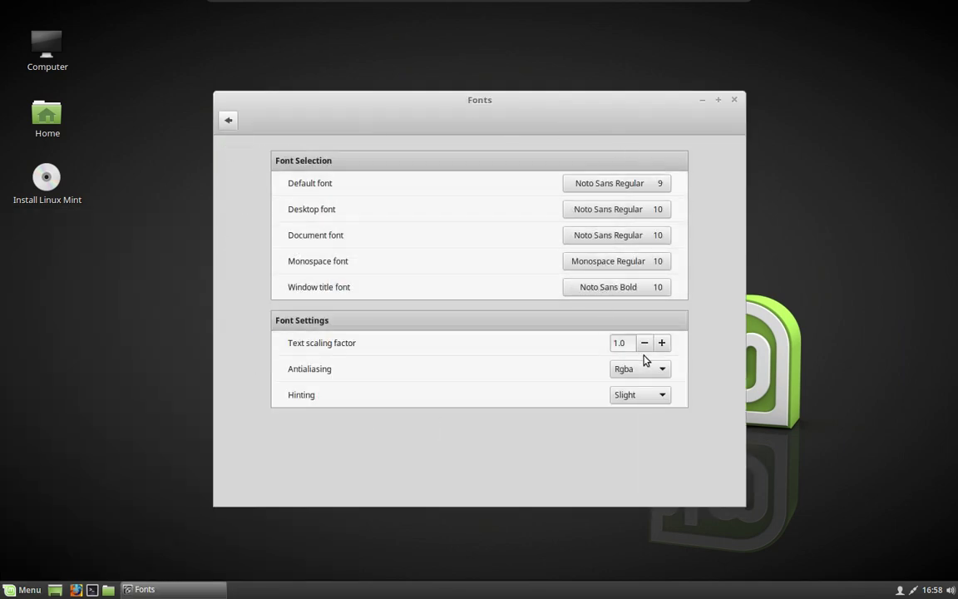
pyautogui.click(663, 342)
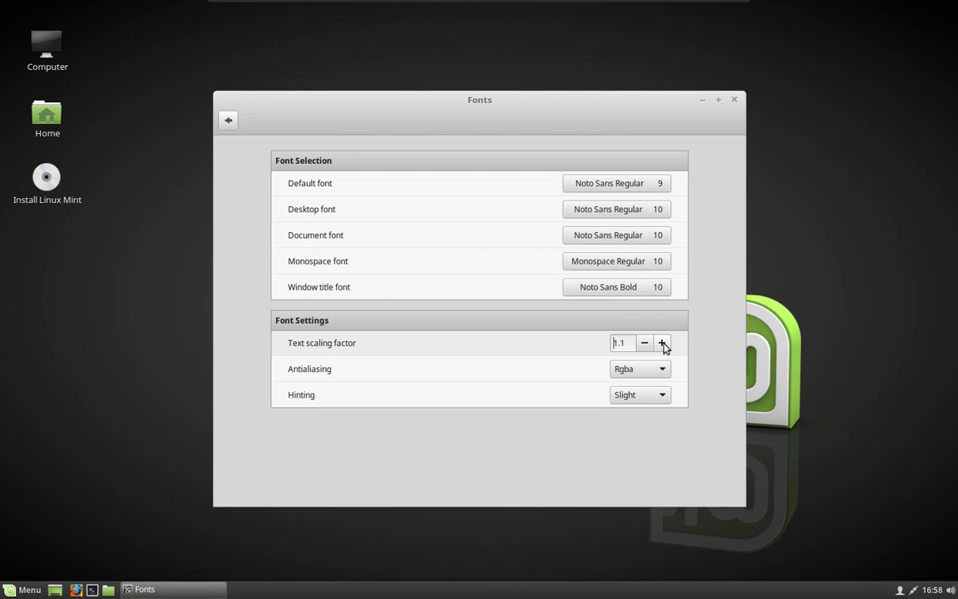
pyautogui.click(662, 348)
pyautogui.click(663, 348)
pyautogui.click(663, 349)
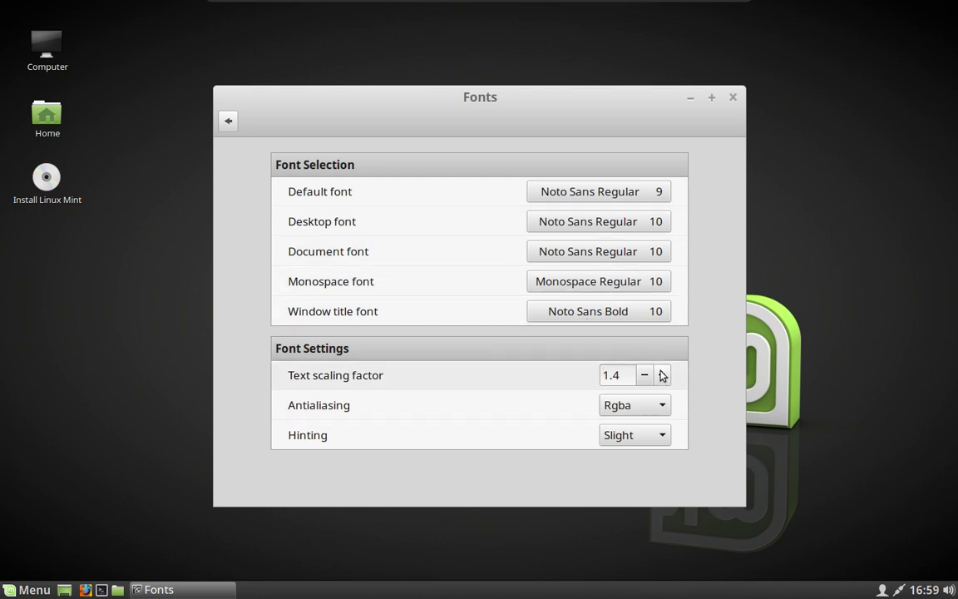
pyautogui.click(661, 375)
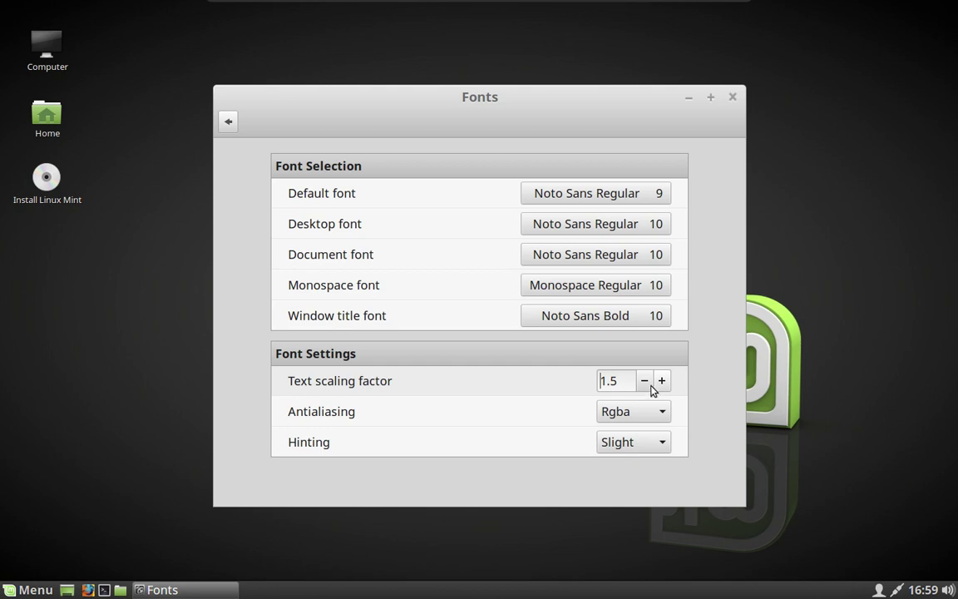
pyautogui.click(731, 98)
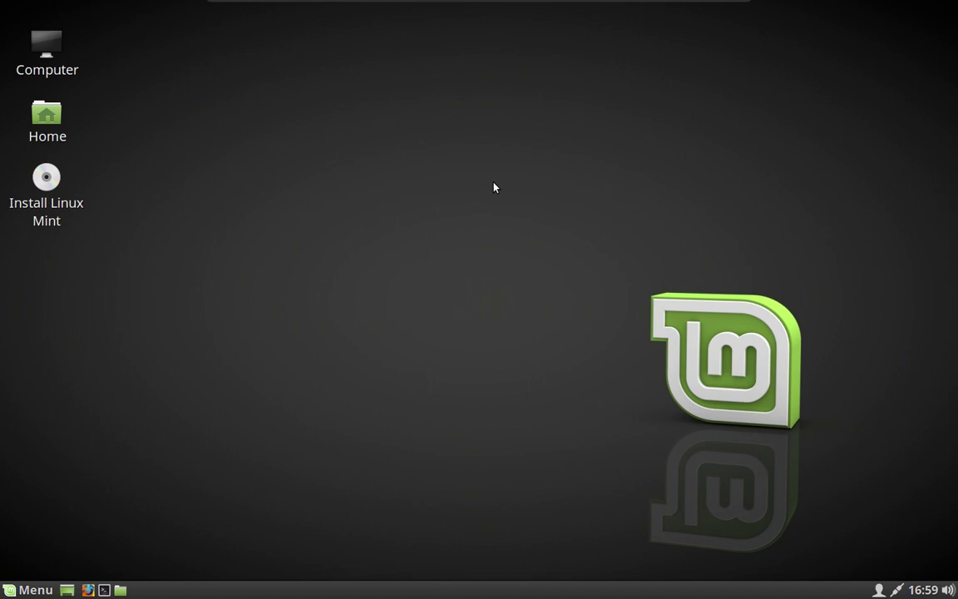
# - Launch the Install Linux Mint installer from its desktop icon
pyautogui.click(37, 179)
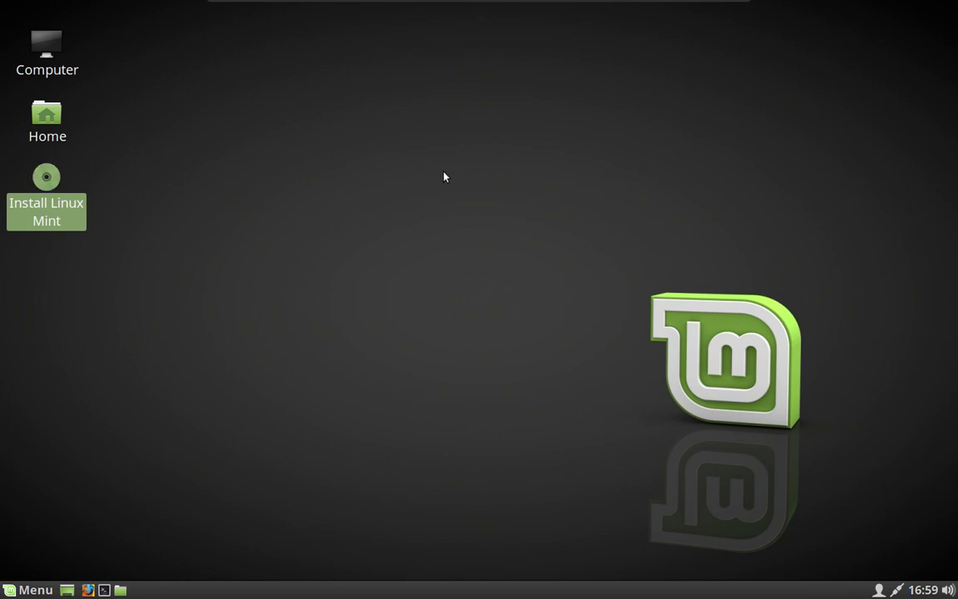
pyautogui.press('Return')
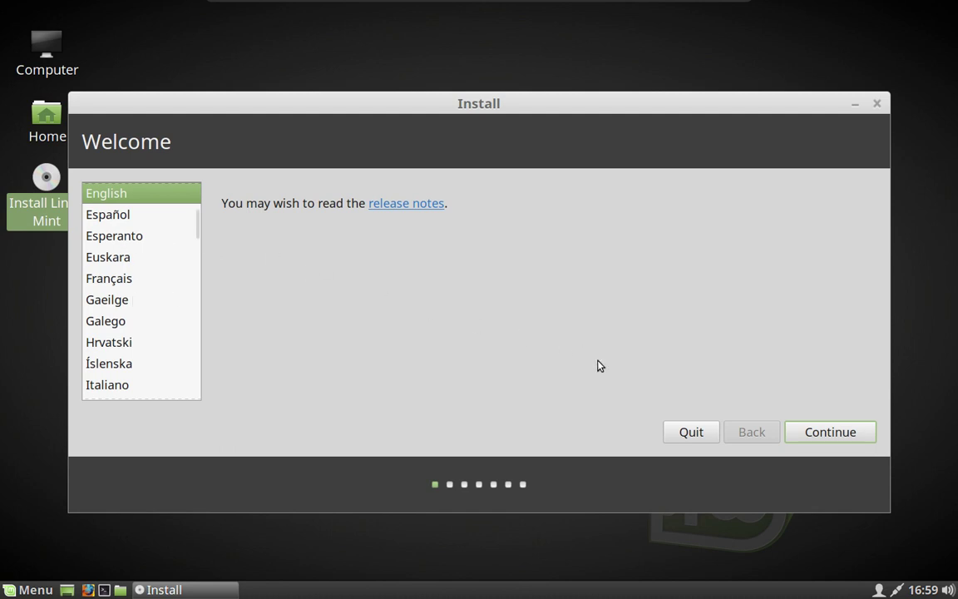
# - Keep English, enable installing third-party graphics, Wi-Fi and media software, and continue
pyautogui.click(833, 434)
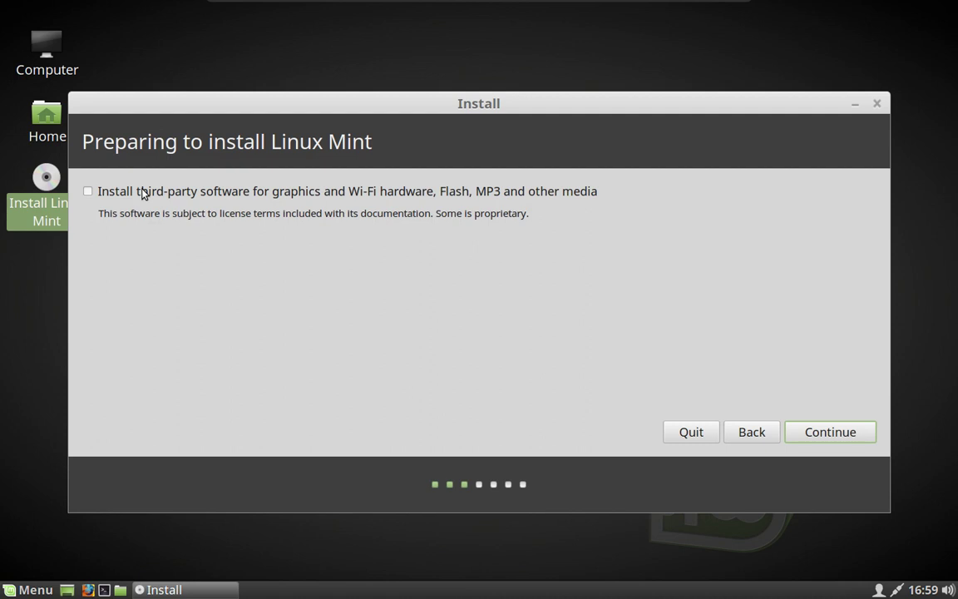
pyautogui.click(144, 196)
pyautogui.click(840, 439)
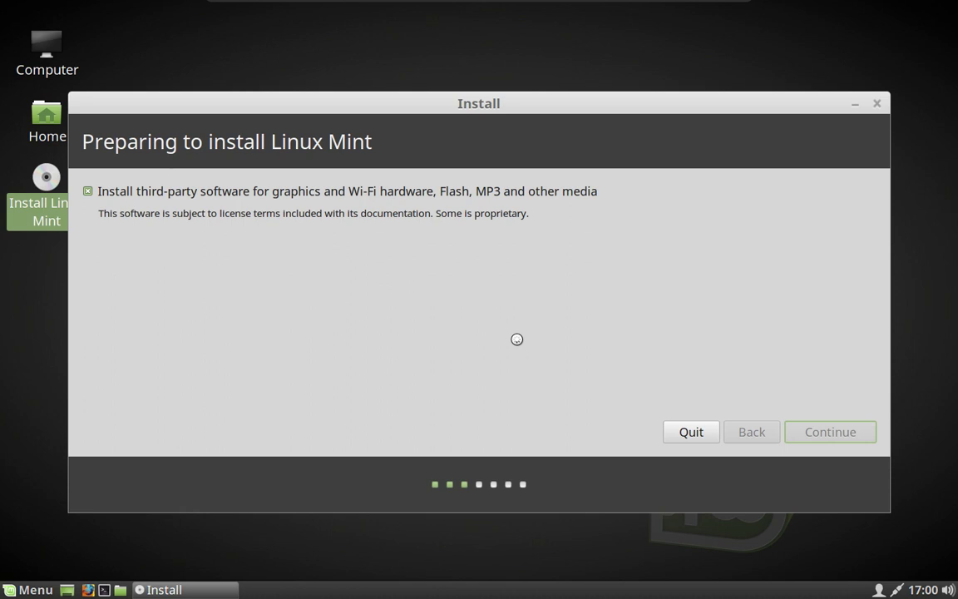
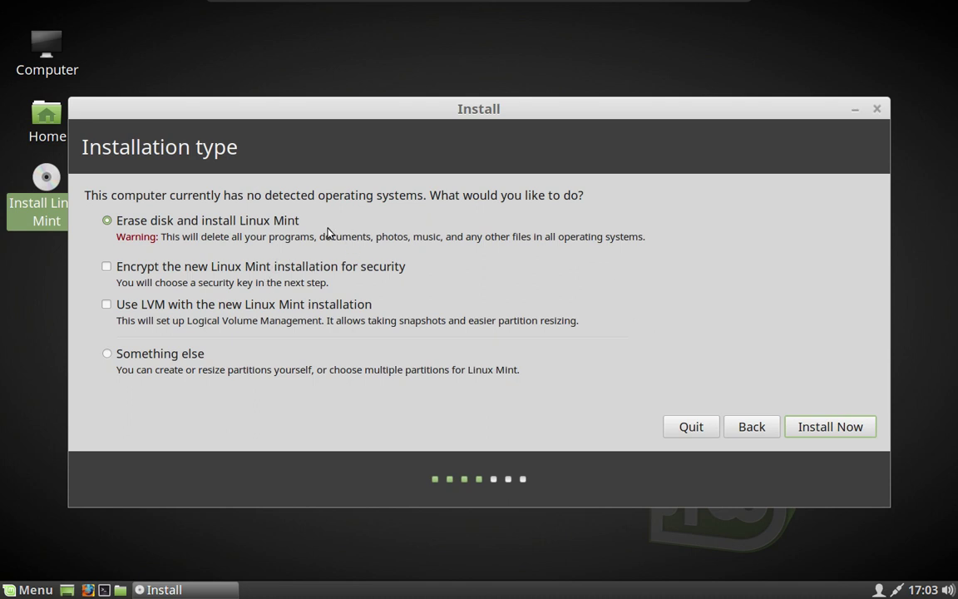
# - Start installing Linux Mint over the whole erased disk and confirm writing the partition changes
pyautogui.click(831, 436)
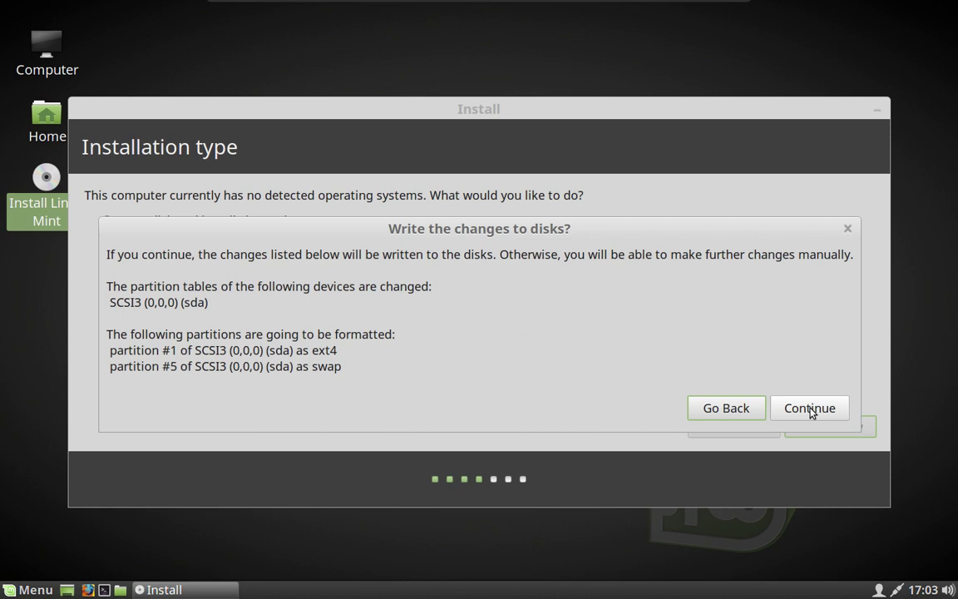
pyautogui.click(809, 408)
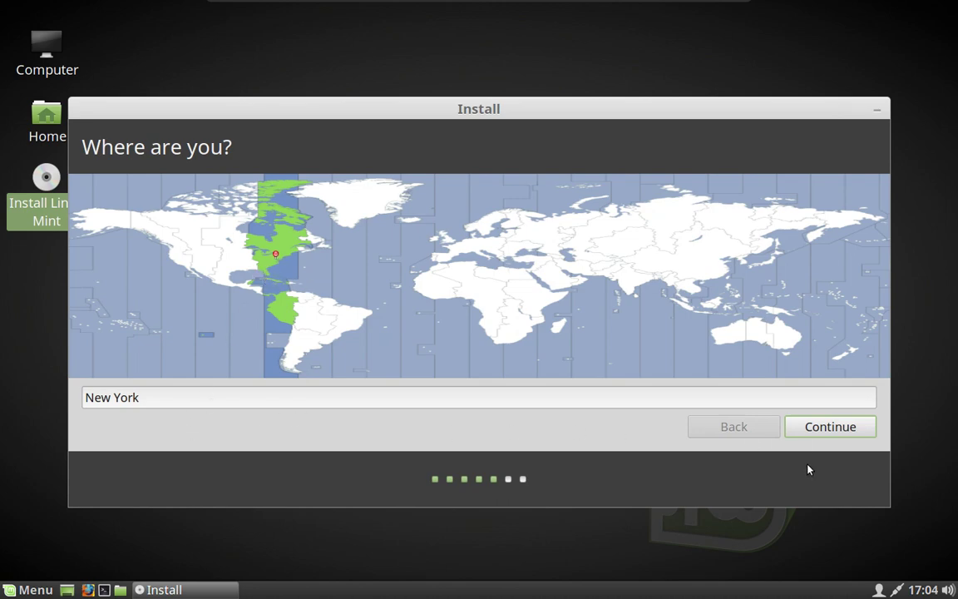
# - Accept New York as the time zone location and English (US) as the keyboard layout
pyautogui.click(841, 427)
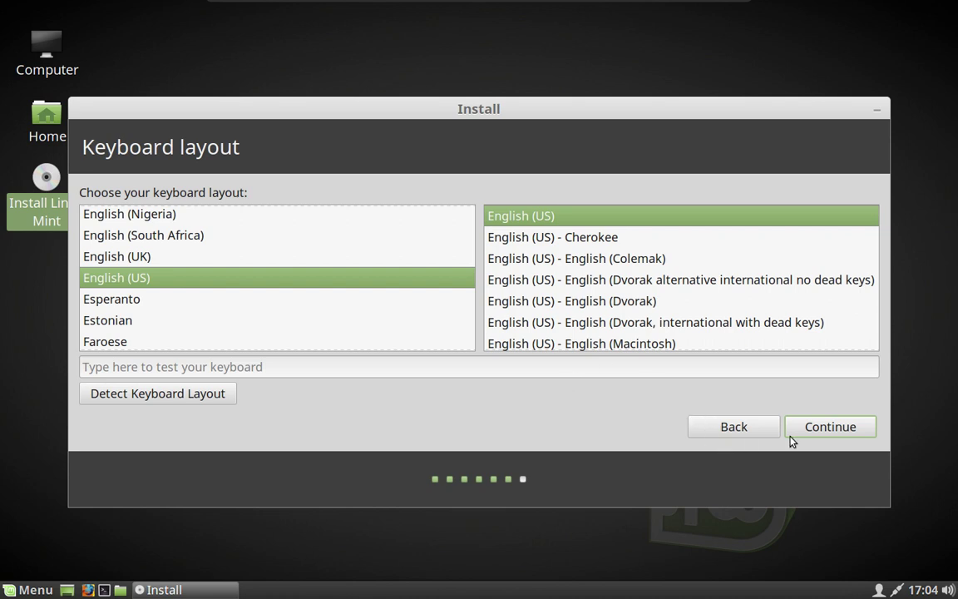
pyautogui.click(816, 424)
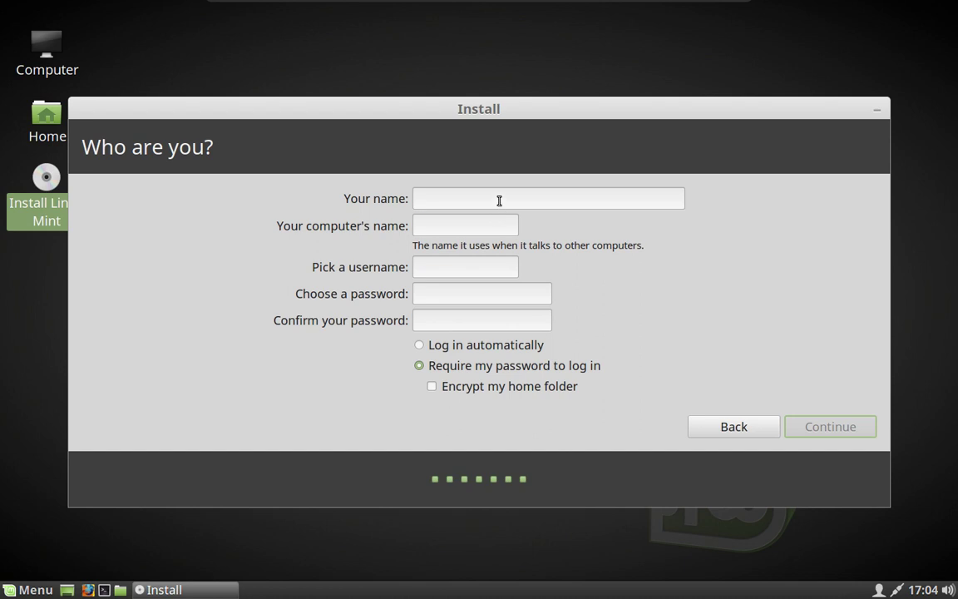
# - Enter the user's full name and replace the suggested computer name with LM-VM
pyautogui.write('Joe')
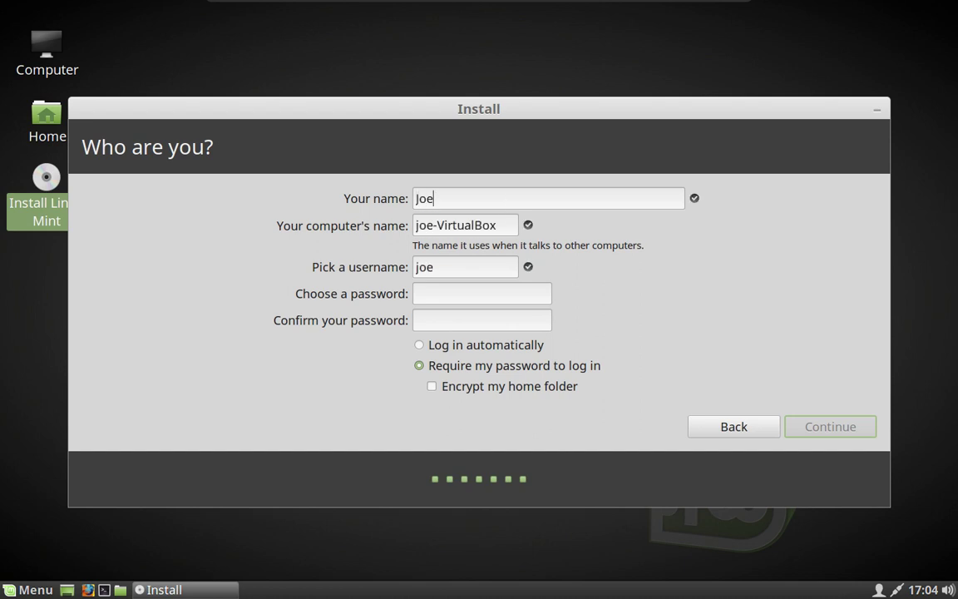
pyautogui.write(' Collins')
pyautogui.press('Tab')
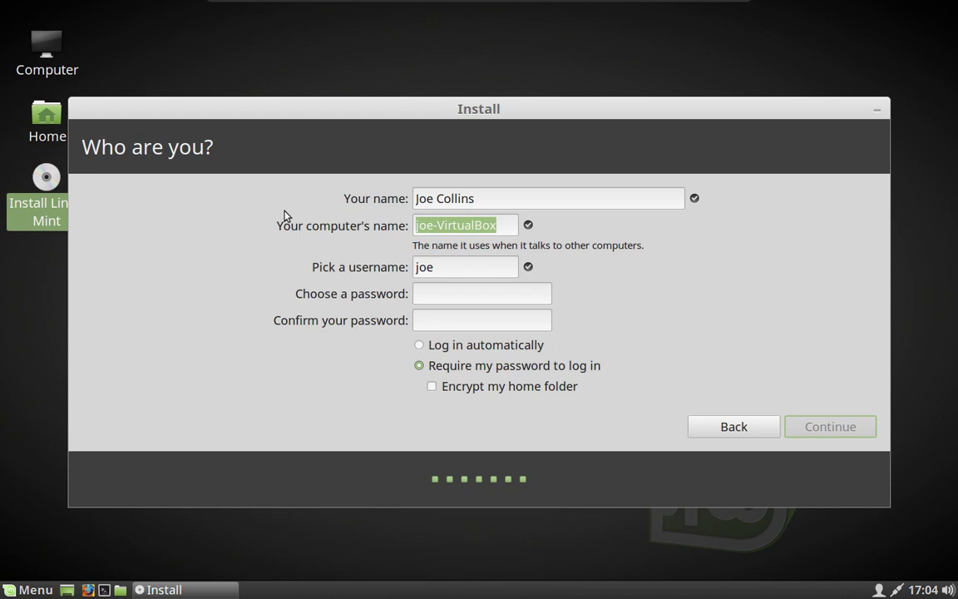
pyautogui.write('LM-VM')
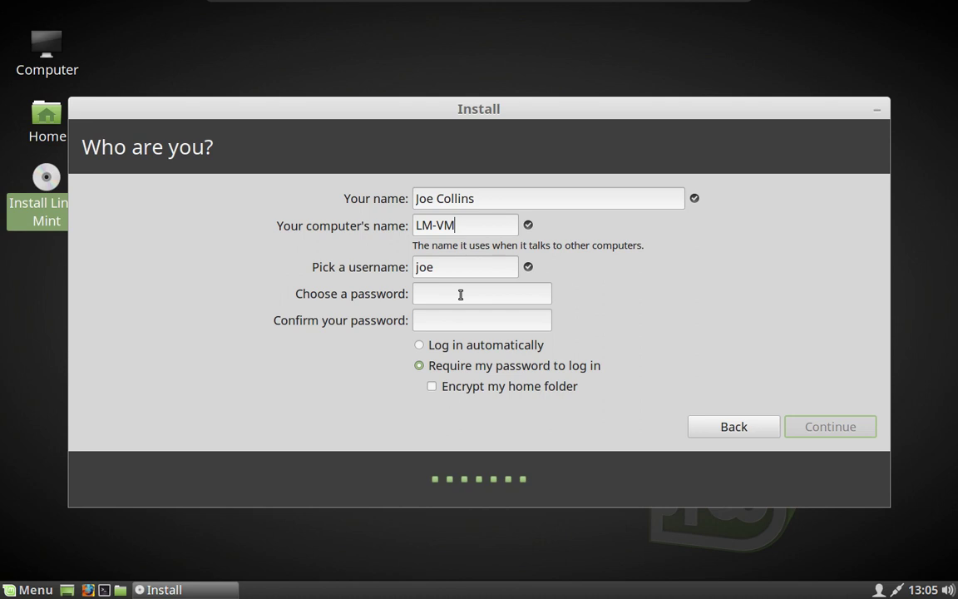
pyautogui.click(459, 294)
# - Type the account password and enter it again in the confirmation field
pyautogui.write('password')
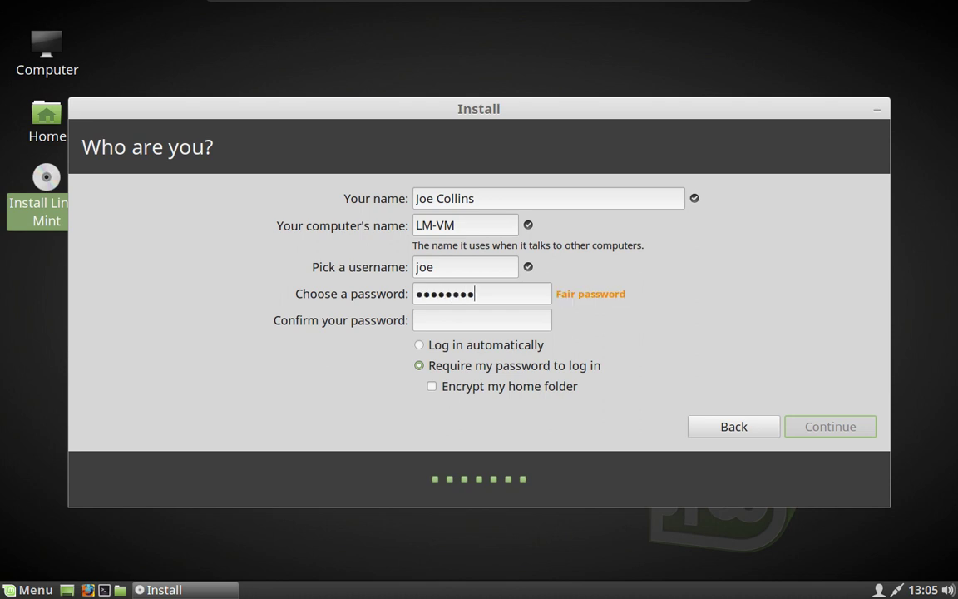
pyautogui.click(471, 321)
pyautogui.write('password')
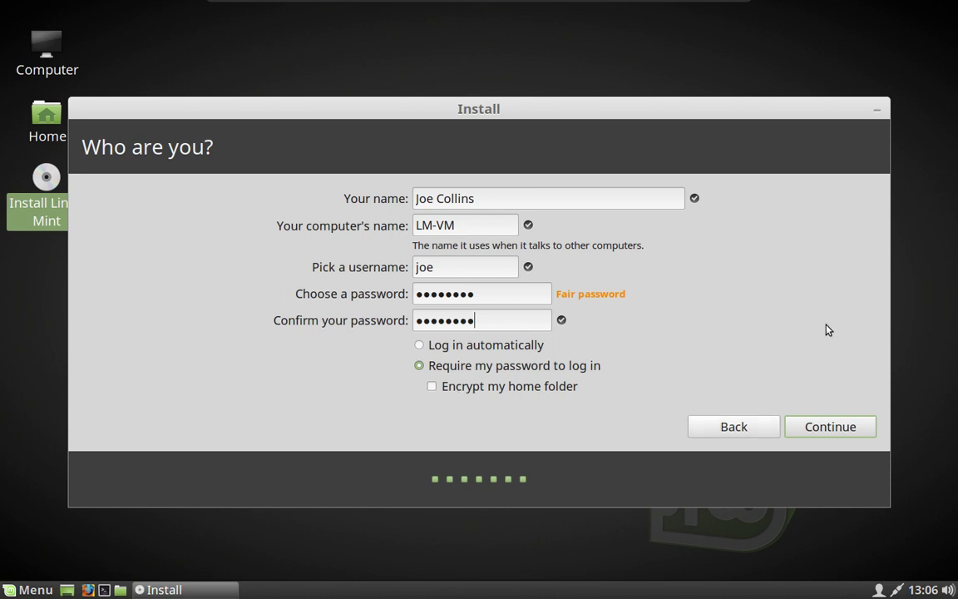
# - Submit the 'Who are you?' details and let the installation run until Installation Complete
pyautogui.click(828, 428)
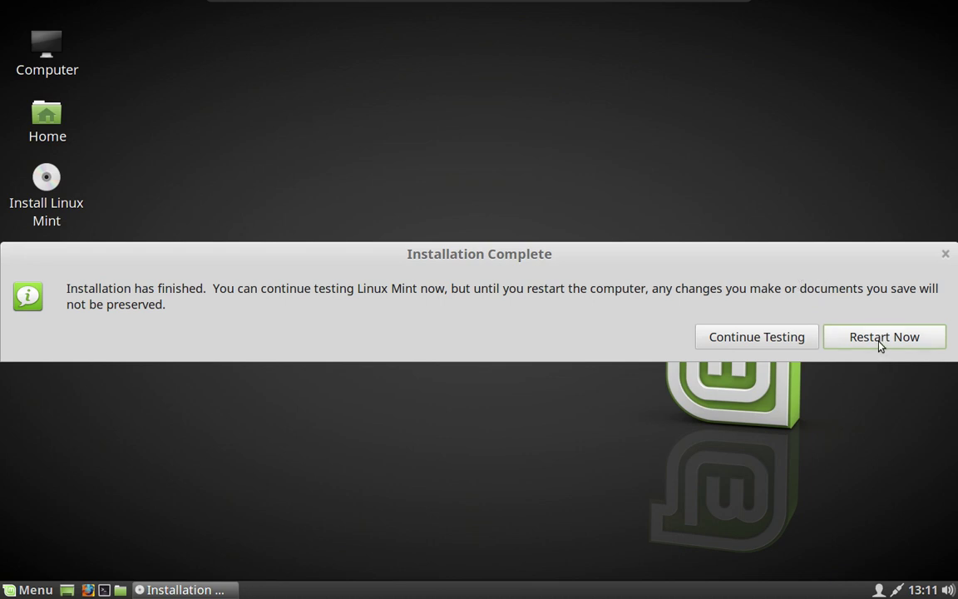
# - Restart into the new installation, continuing past the remove-installation-medium prompt
pyautogui.click(878, 339)
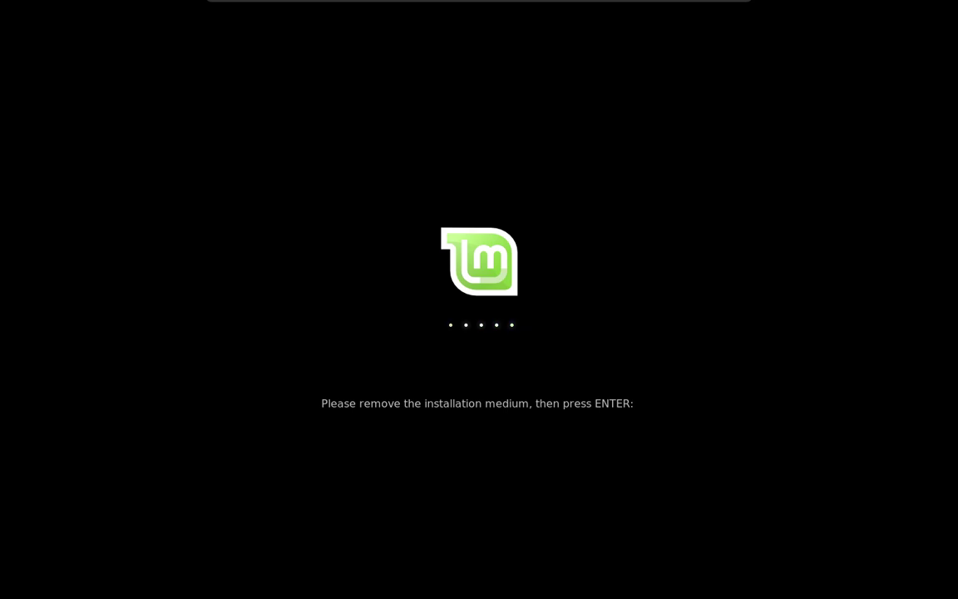
pyautogui.press('Return')
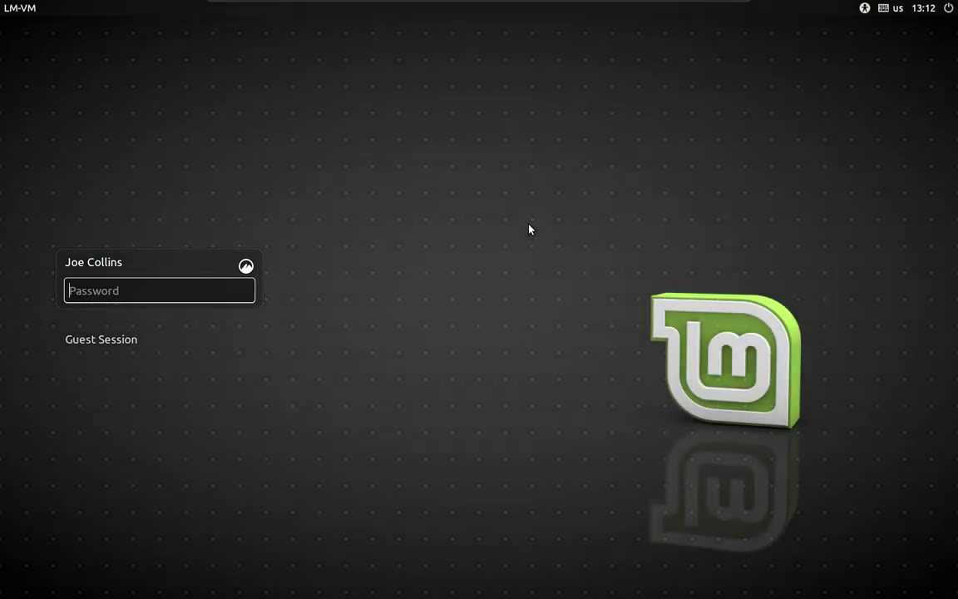
# - Log in with the account password, then disable the Welcome Screen at startup and close it
pyautogui.write('password')
pyautogui.press('Return')
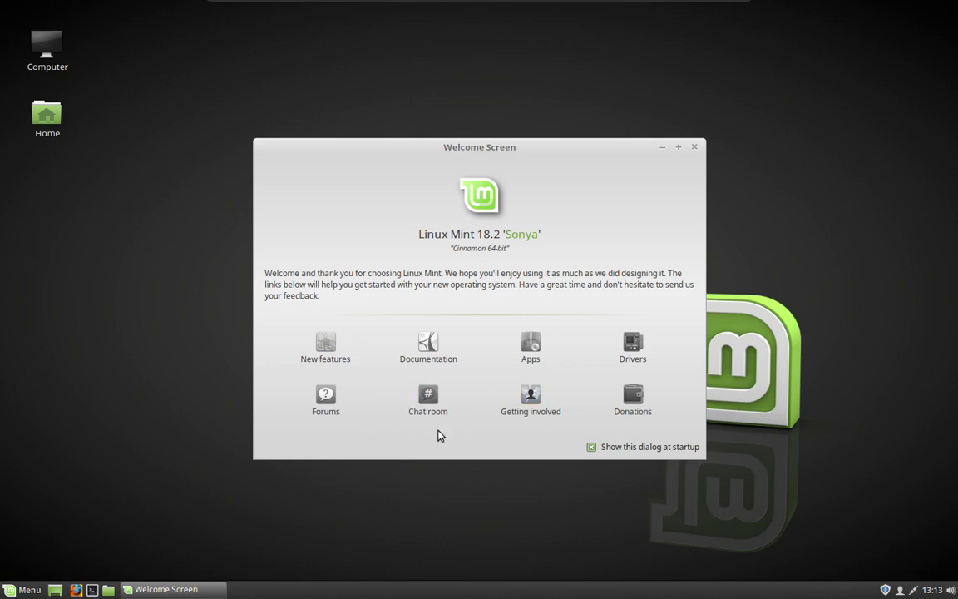
pyautogui.click(605, 448)
pyautogui.click(695, 148)
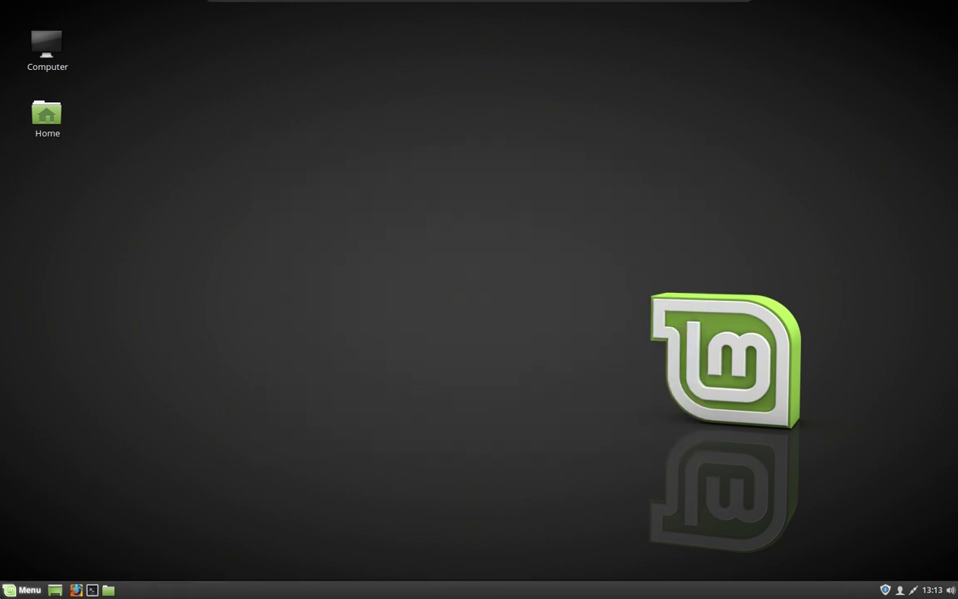
# - Raise the Fonts text scaling factor from 1.0 to 1.3, then close Fonts settings
pyautogui.press('super')
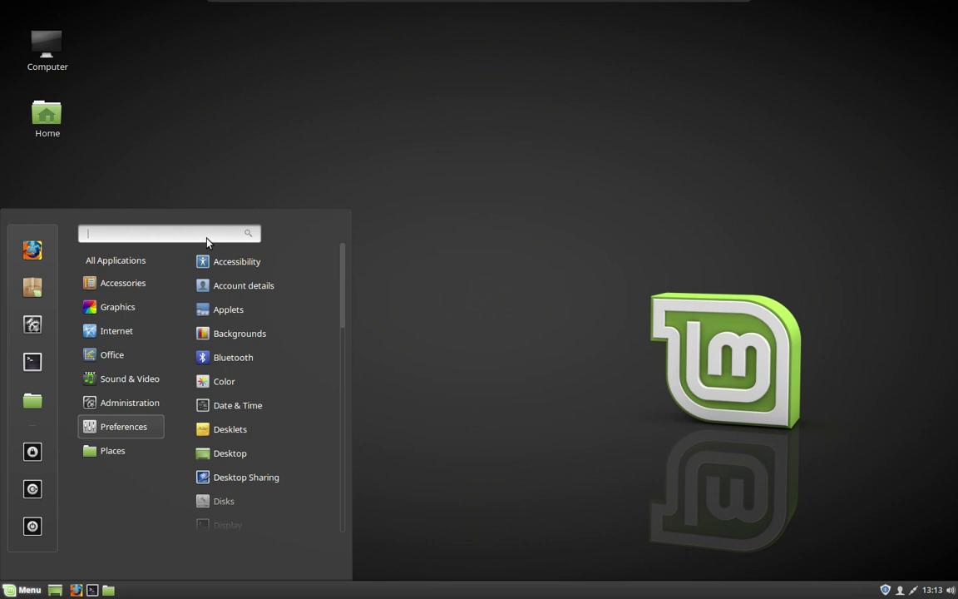
pyautogui.write('fonst')
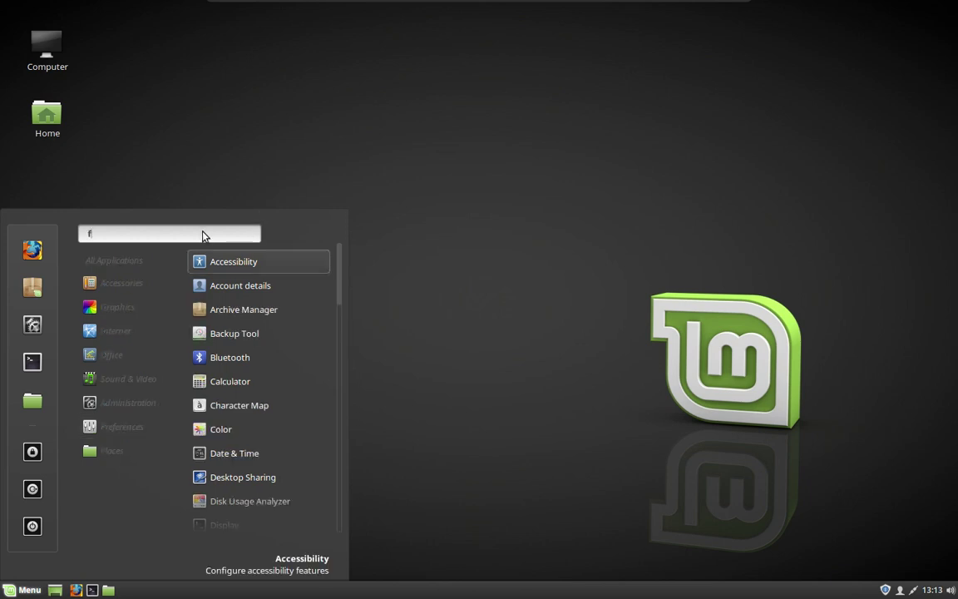
pyautogui.press('BackSpace')
pyautogui.press('BackSpace')
pyautogui.press('BackSpace')
pyautogui.press('BackSpace')
pyautogui.press('BackSpace')
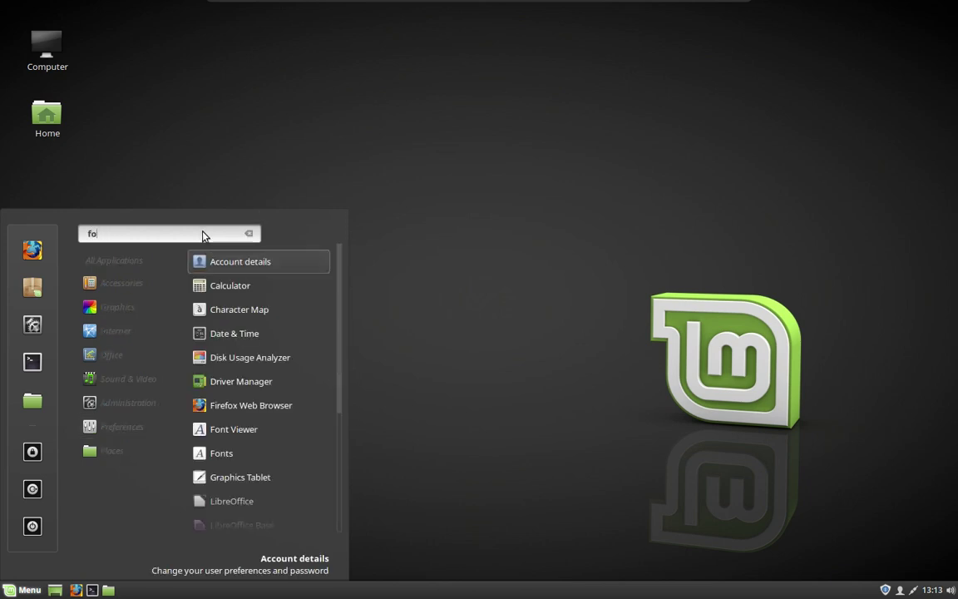
pyautogui.write('fonts')
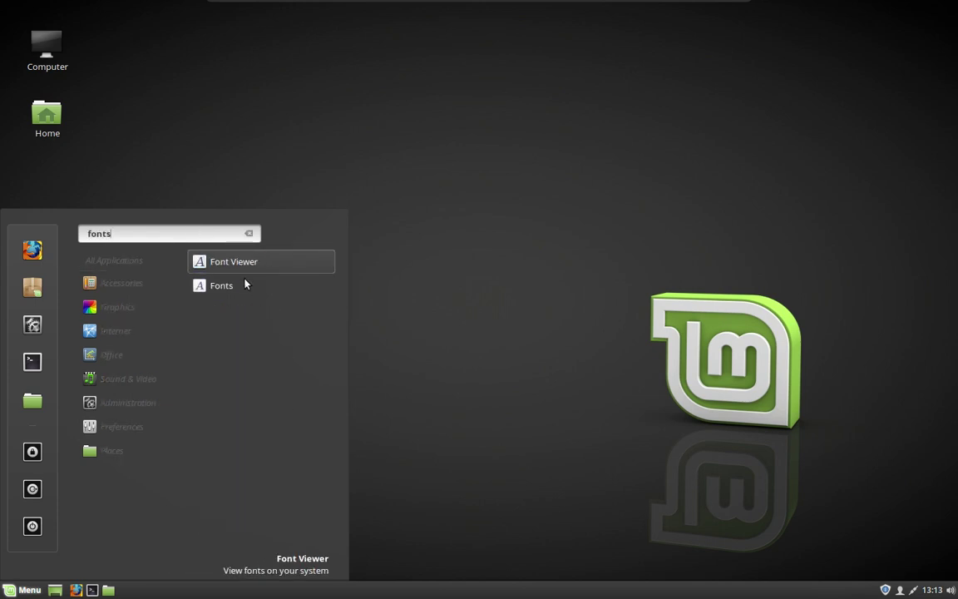
pyautogui.click(287, 296)
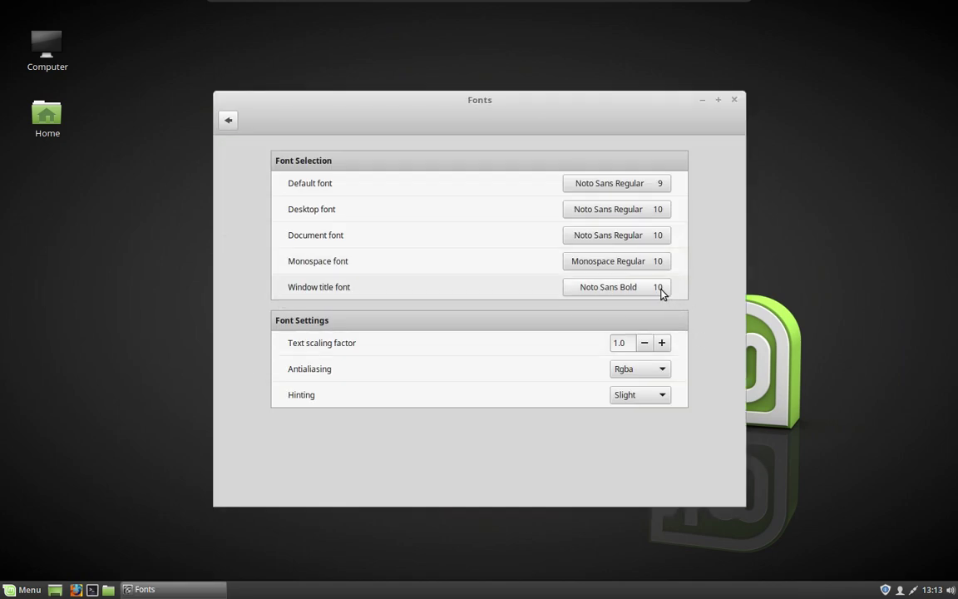
pyautogui.click(662, 343)
pyautogui.click(662, 344)
pyautogui.click(662, 344)
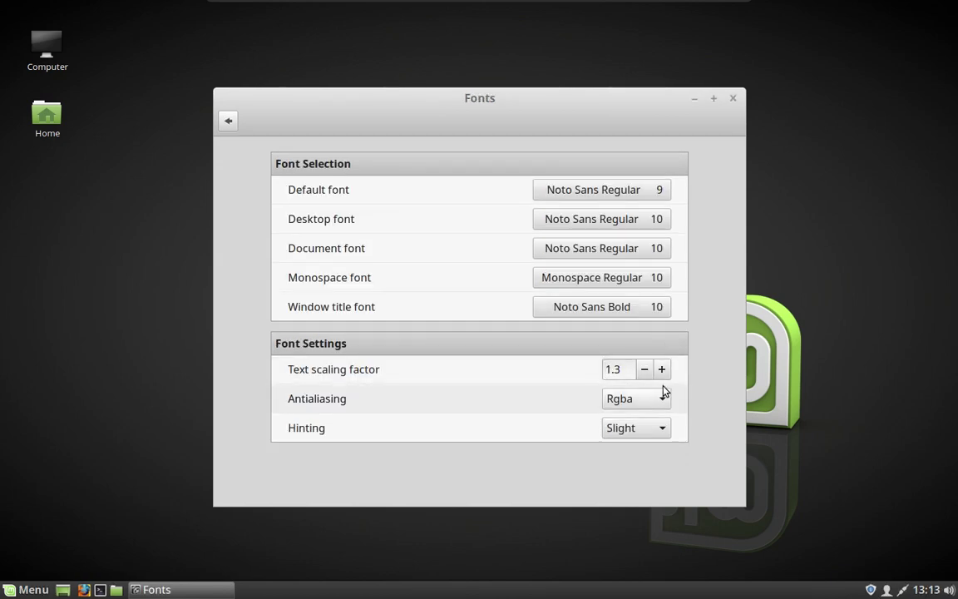
pyautogui.click(734, 99)
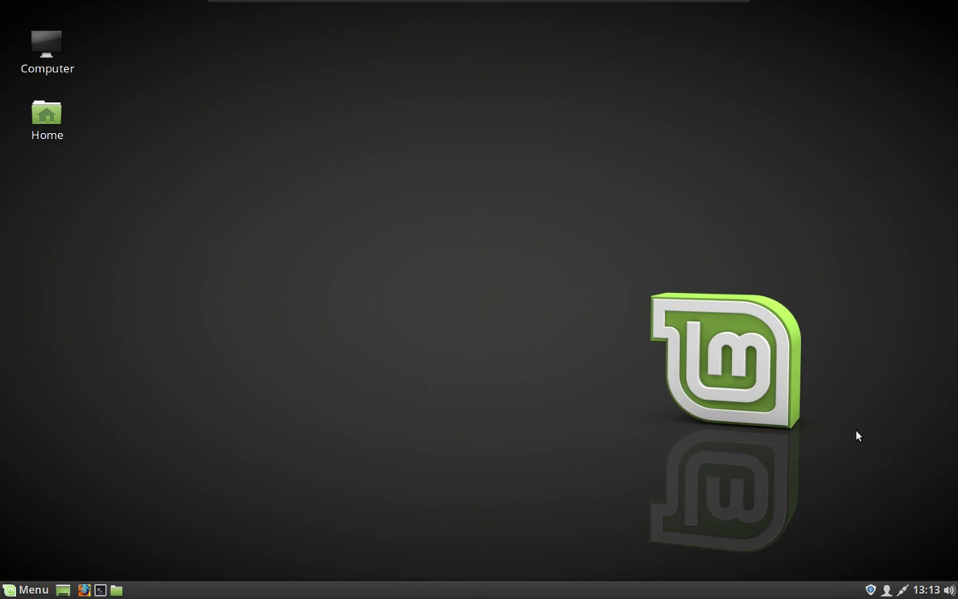
# - Open Update Manager from the shield icon in the system tray
pyautogui.click(870, 589)
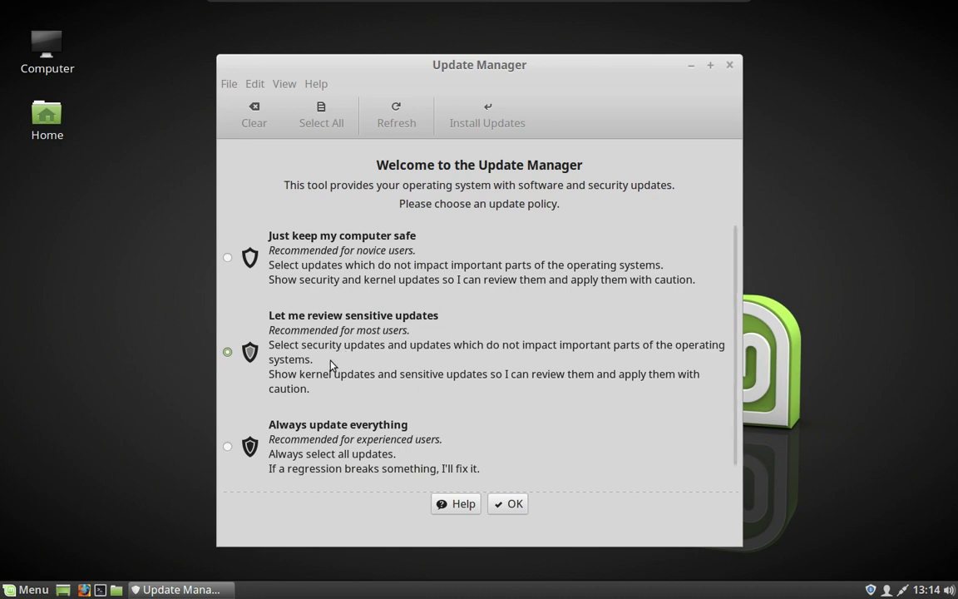
# - Choose the 'Always update everything' update policy and confirm it with OK
pyautogui.click(246, 446)
pyautogui.click(507, 502)
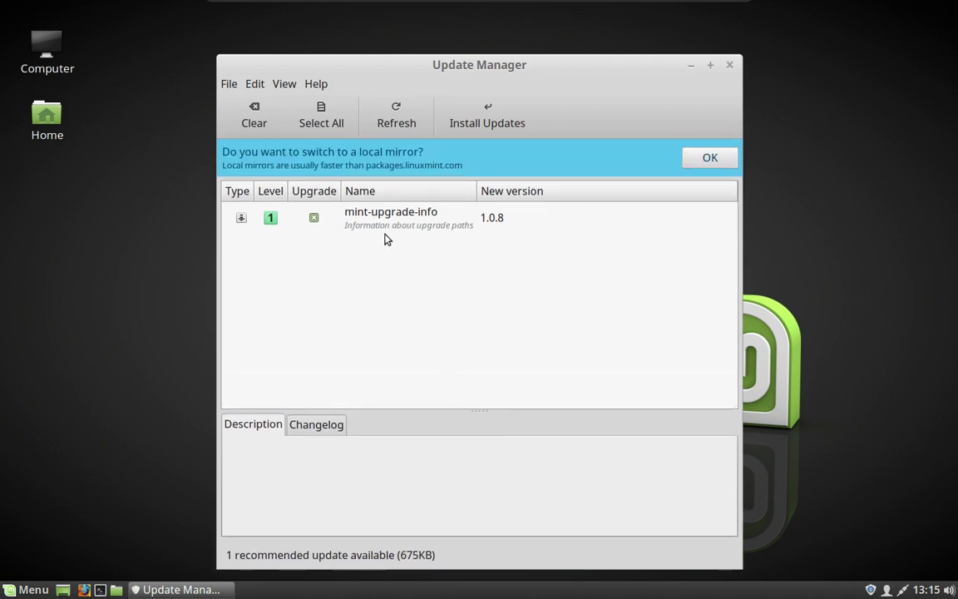
# - Authenticate with the password and set the Main mirror to James Madison University
pyautogui.click(708, 160)
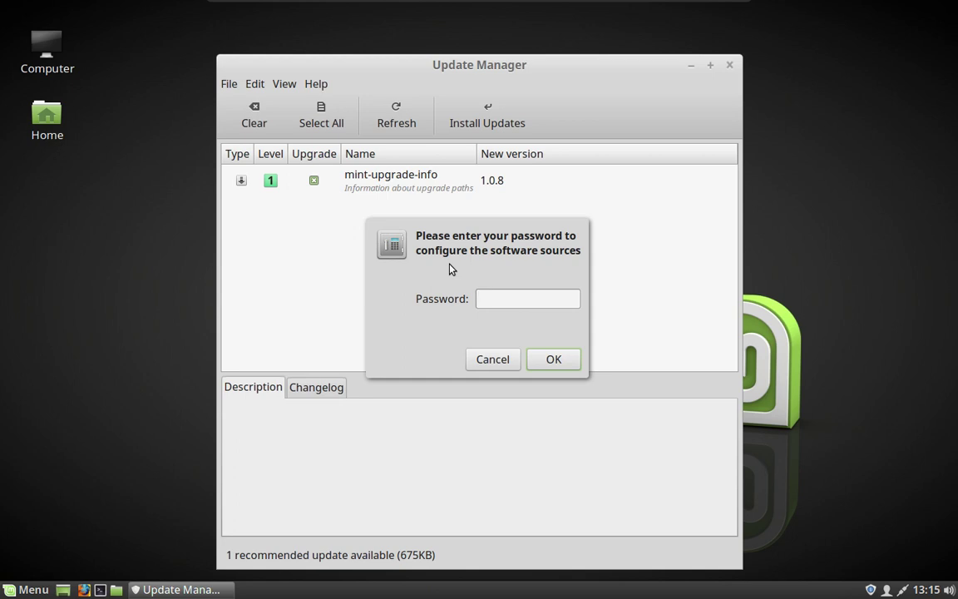
pyautogui.write('••••••••')
pyautogui.press('Return')
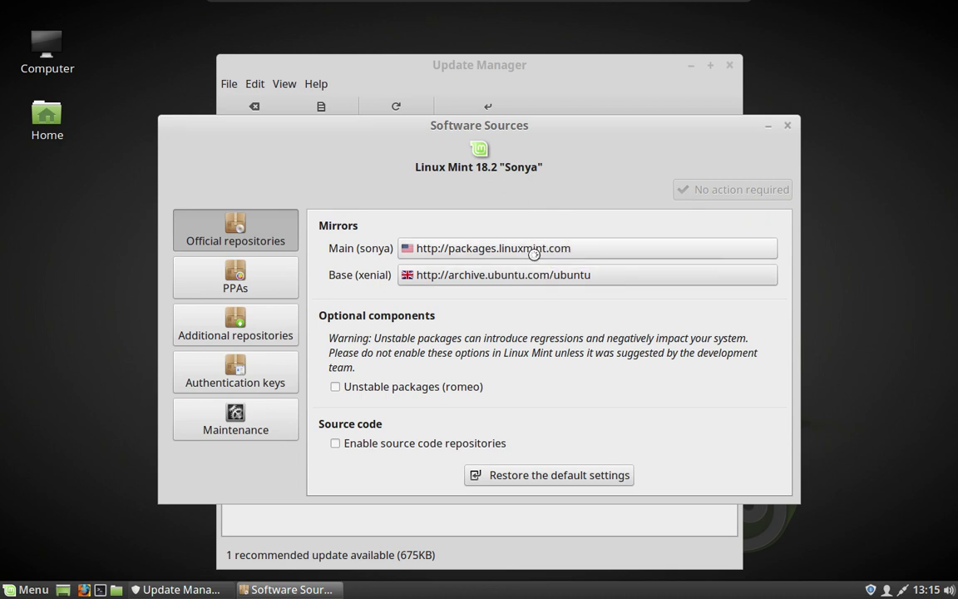
pyautogui.click(535, 254)
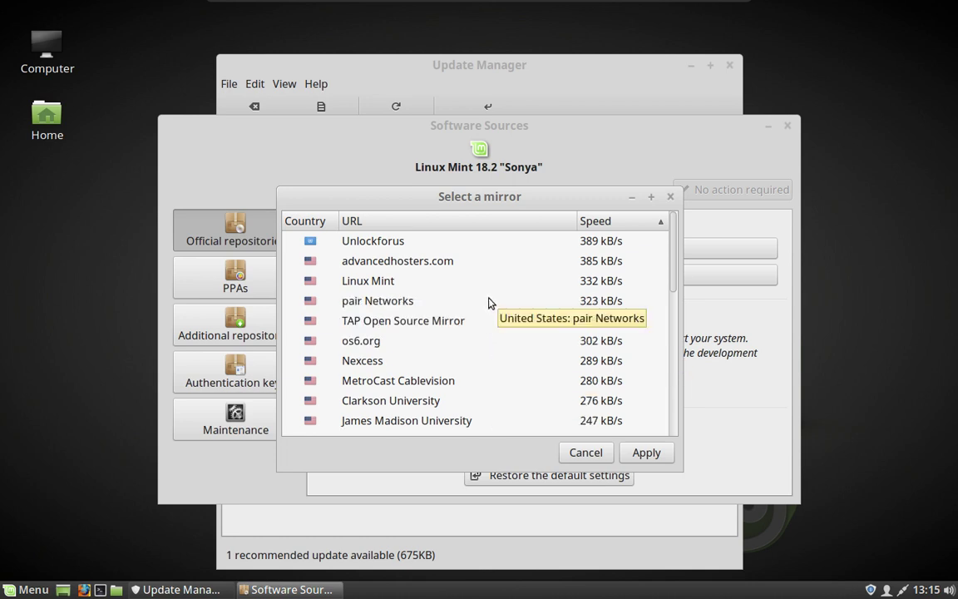
pyautogui.click(466, 420)
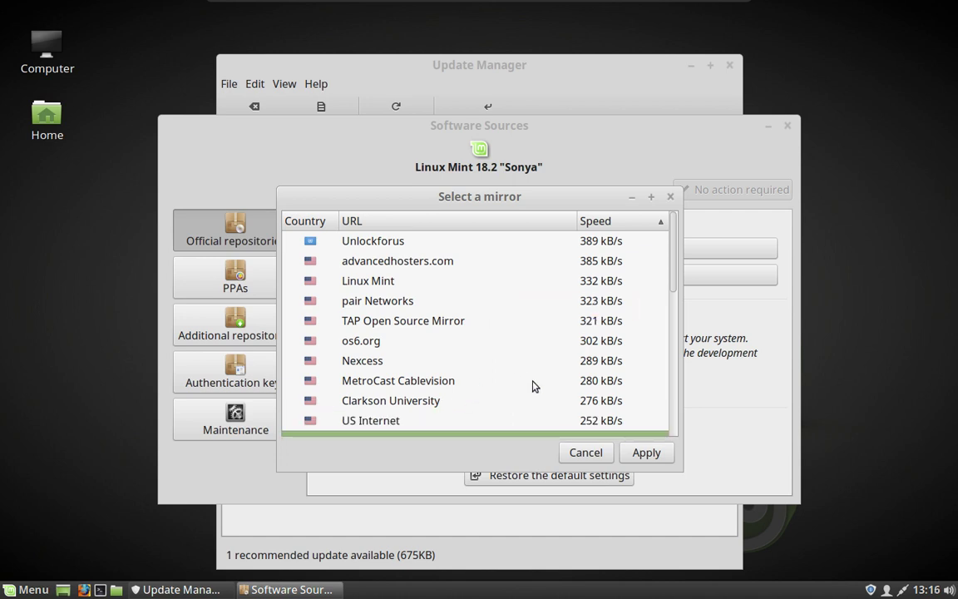
pyautogui.click(645, 451)
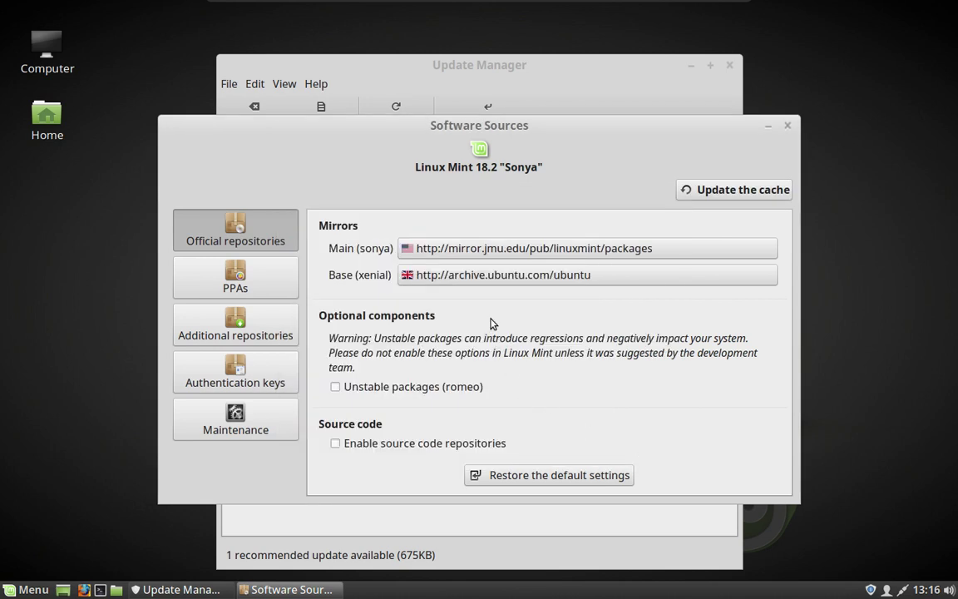
# - Set the Base mirror to mirror.jmu.edu/pub/ubuntu and apply it
pyautogui.click(531, 279)
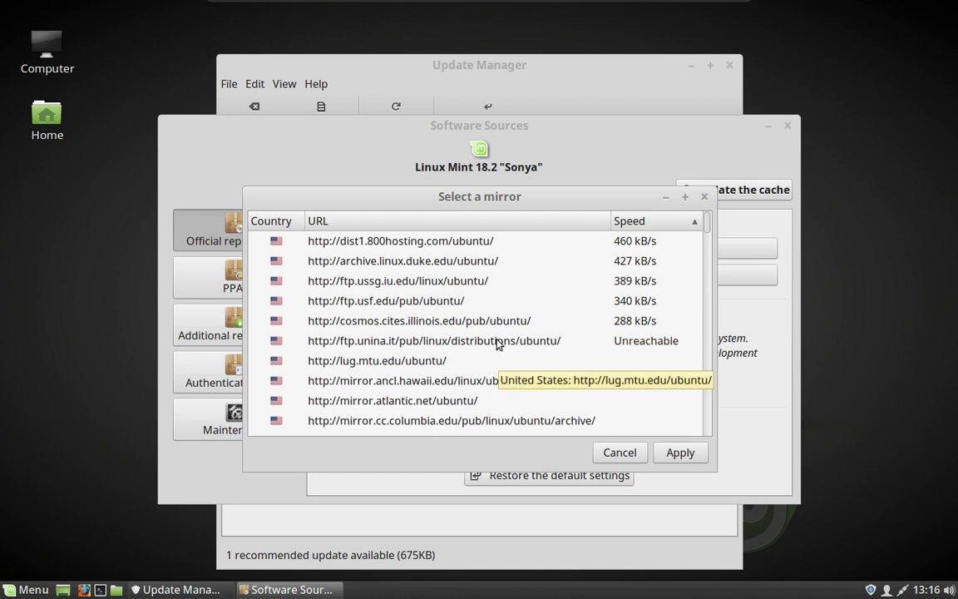
pyautogui.scroll(-5, 515, 306)
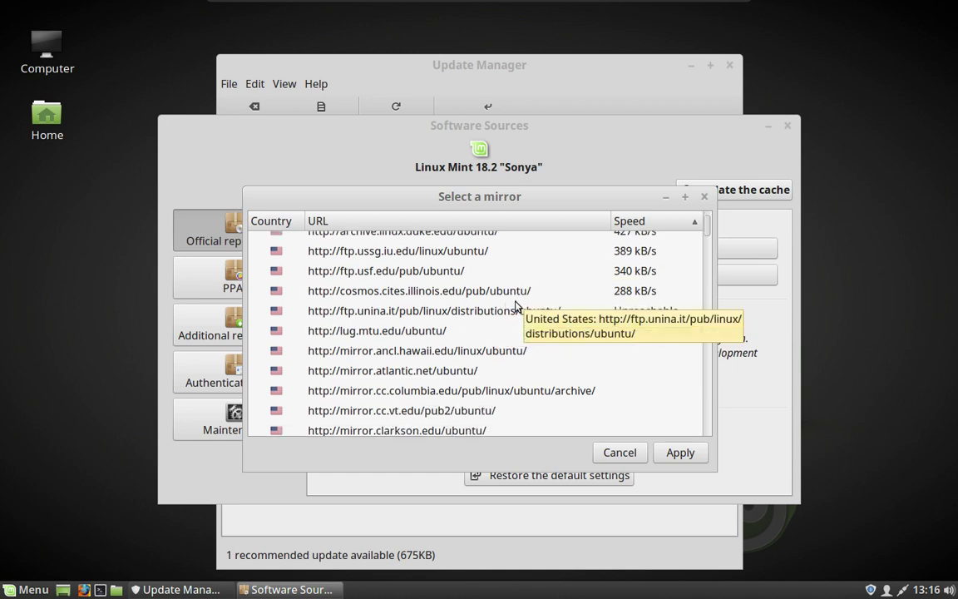
pyautogui.scroll(-5, 515, 306)
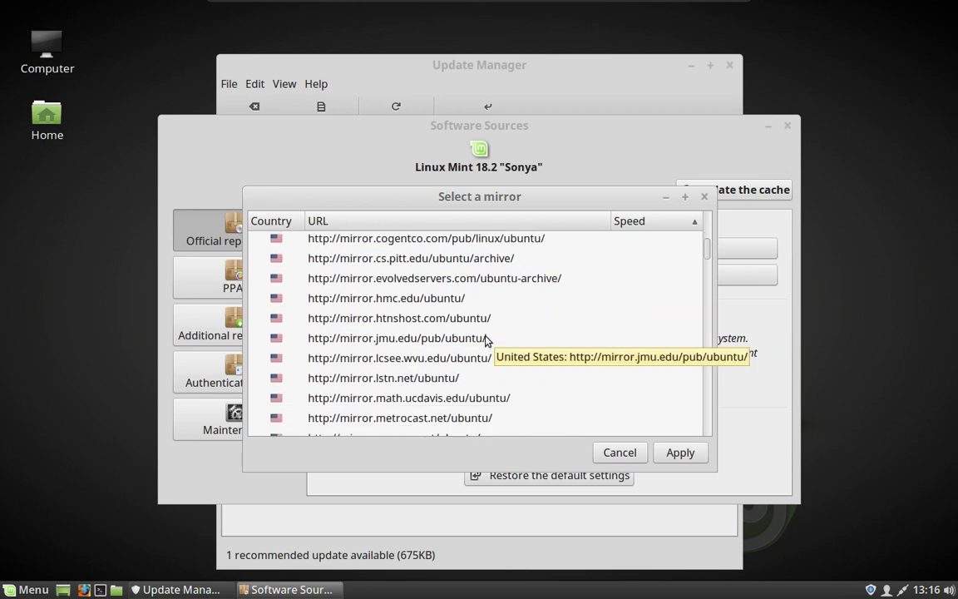
pyautogui.click(490, 337)
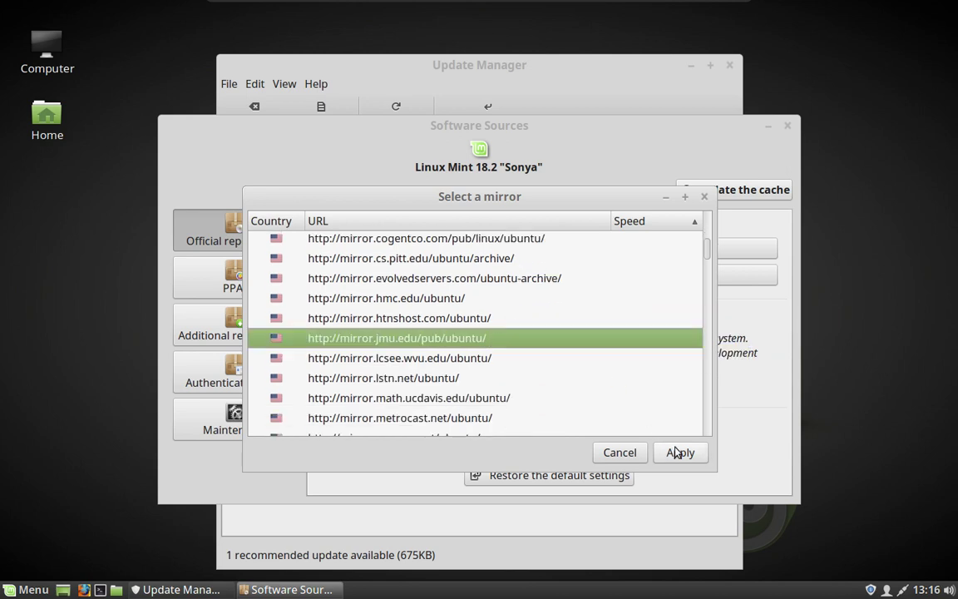
pyautogui.click(679, 452)
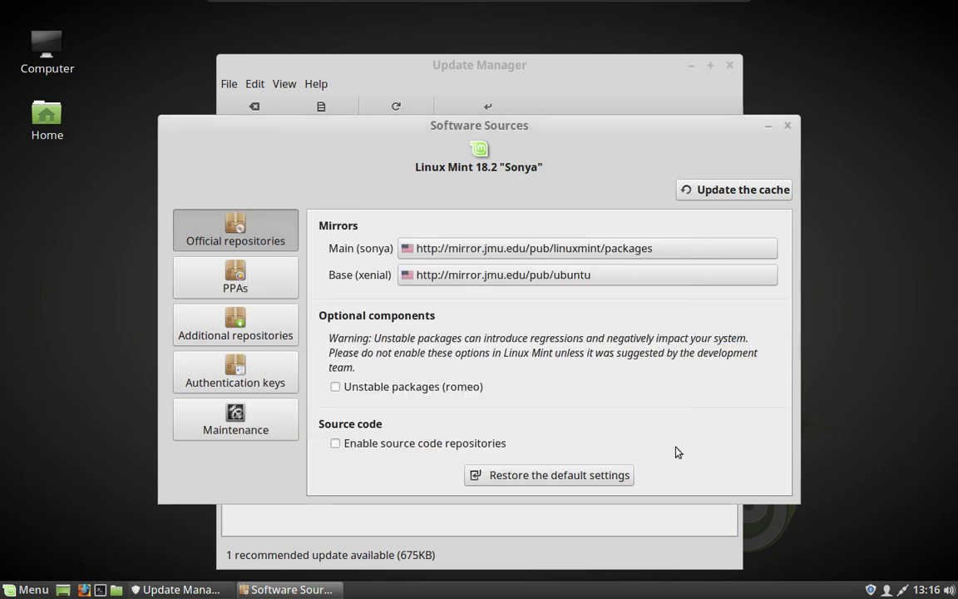
# - Close Software Sources, refresh updates, and install mint-upgrade-info with the admin password
pyautogui.click(788, 128)
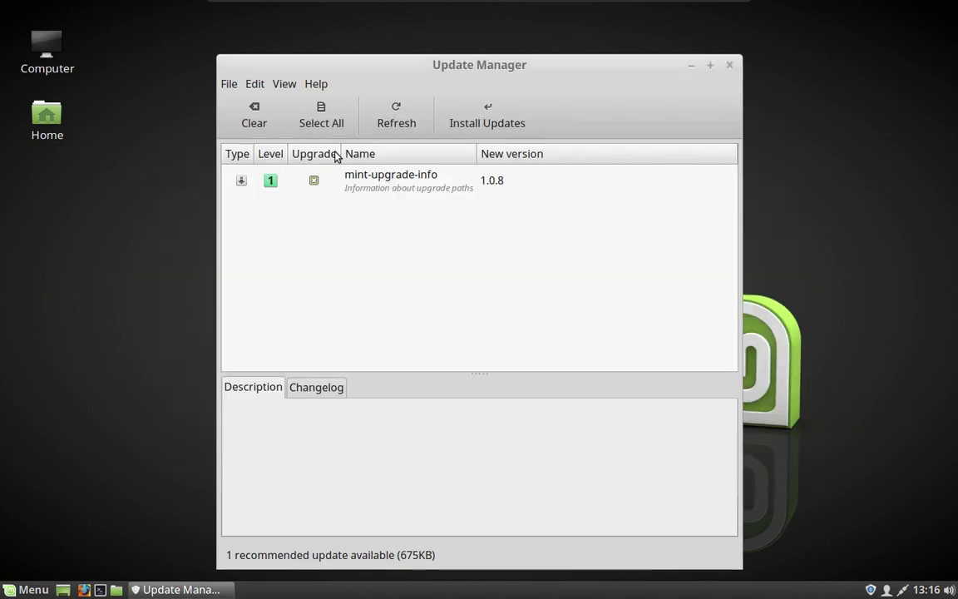
pyautogui.click(376, 119)
pyautogui.click(493, 107)
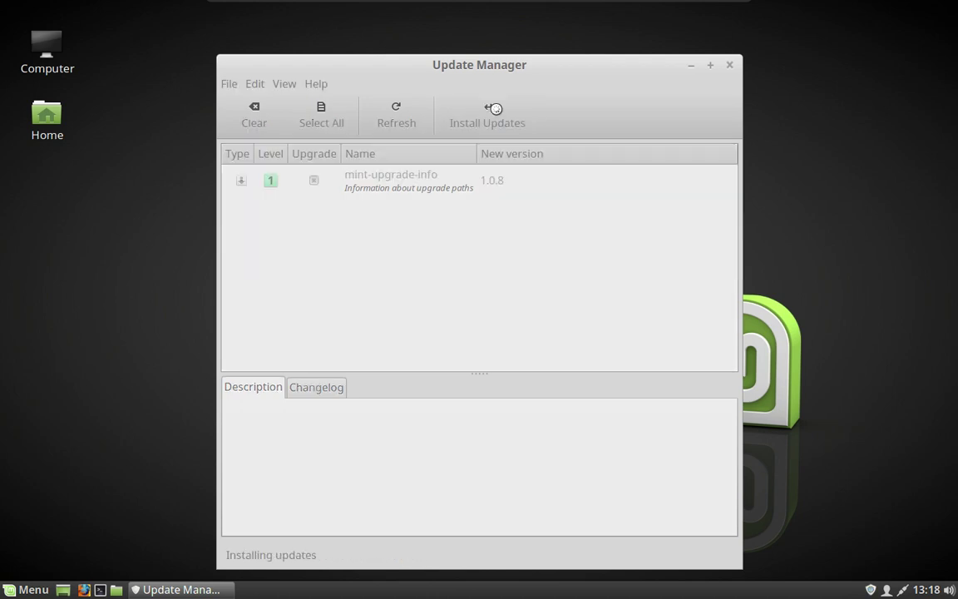
pyautogui.write('••')
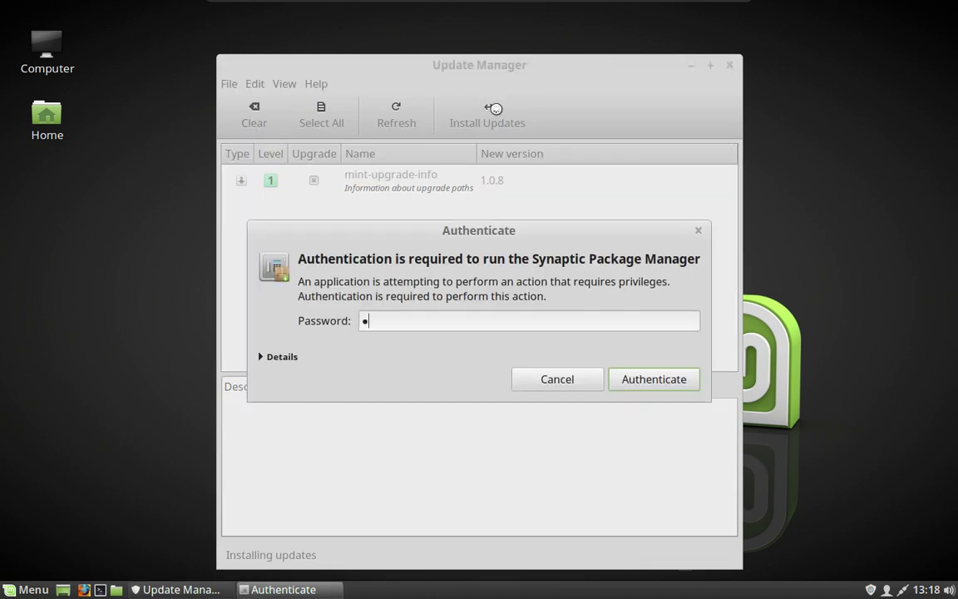
pyautogui.write('••••••')
pyautogui.press('Return')
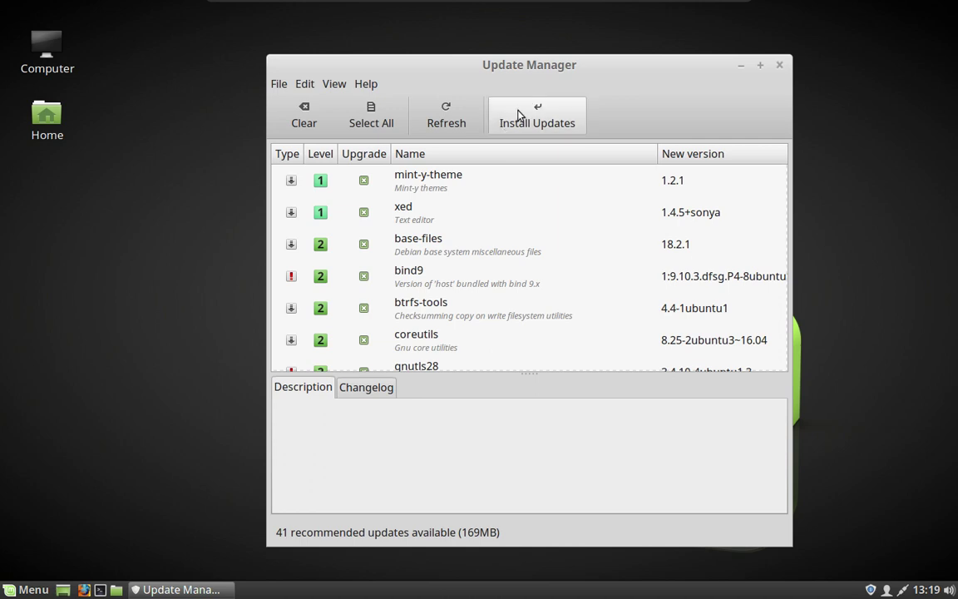
# - Install the 41 recommended updates and three additional packages, authorising with the password
pyautogui.click(517, 114)
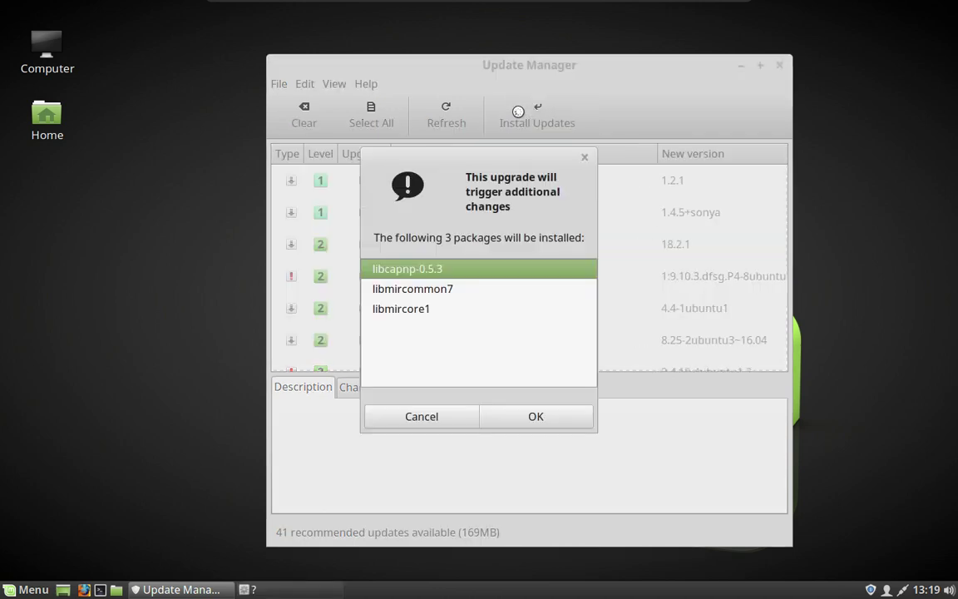
pyautogui.click(536, 417)
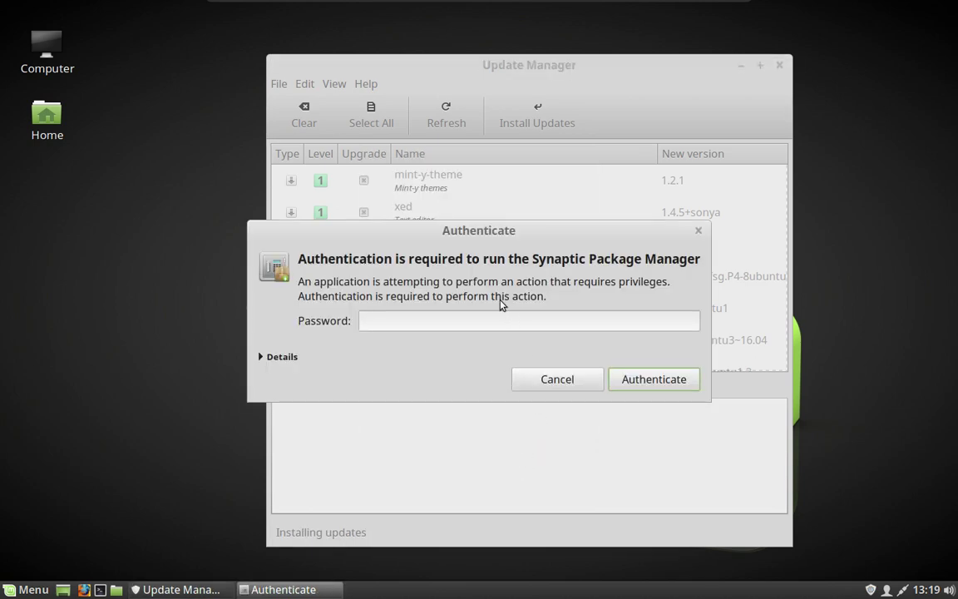
pyautogui.write('********')
pyautogui.press('Return')
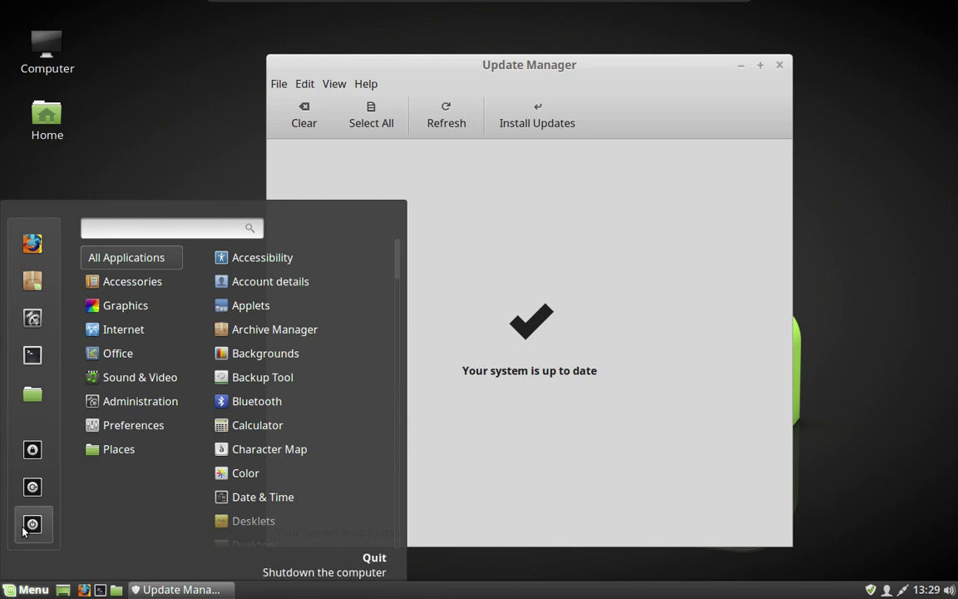
# - Restart the computer from the Menu's shutdown options
pyautogui.click(24, 531)
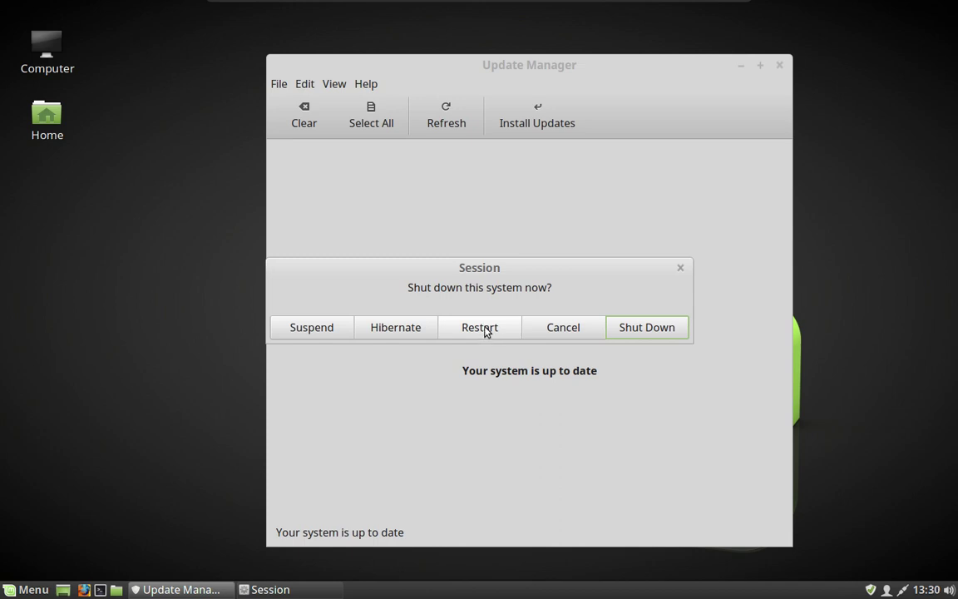
pyautogui.click(486, 330)
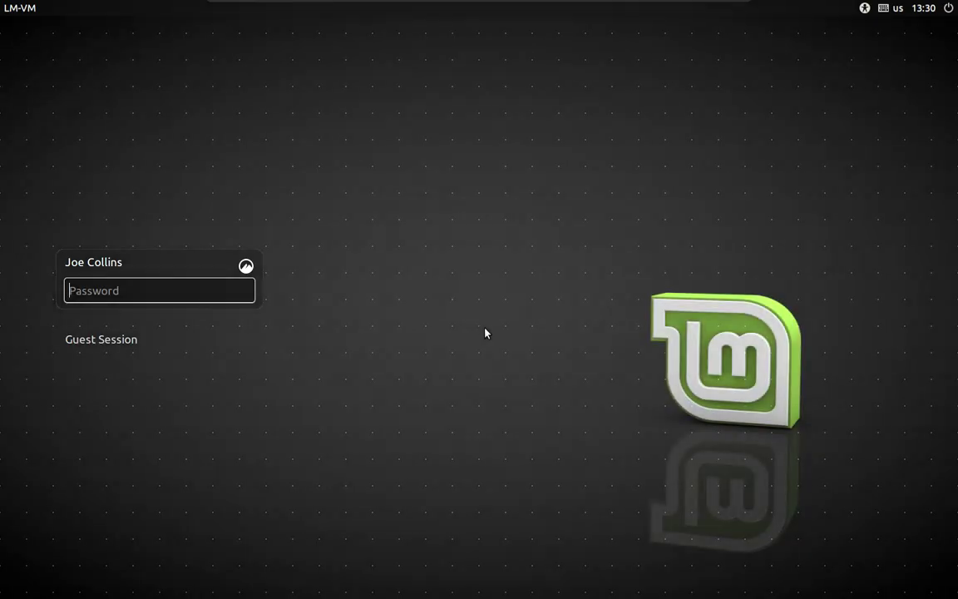
# - Log in with the account password and open the applications menu
pyautogui.write('********')
pyautogui.press('Return')
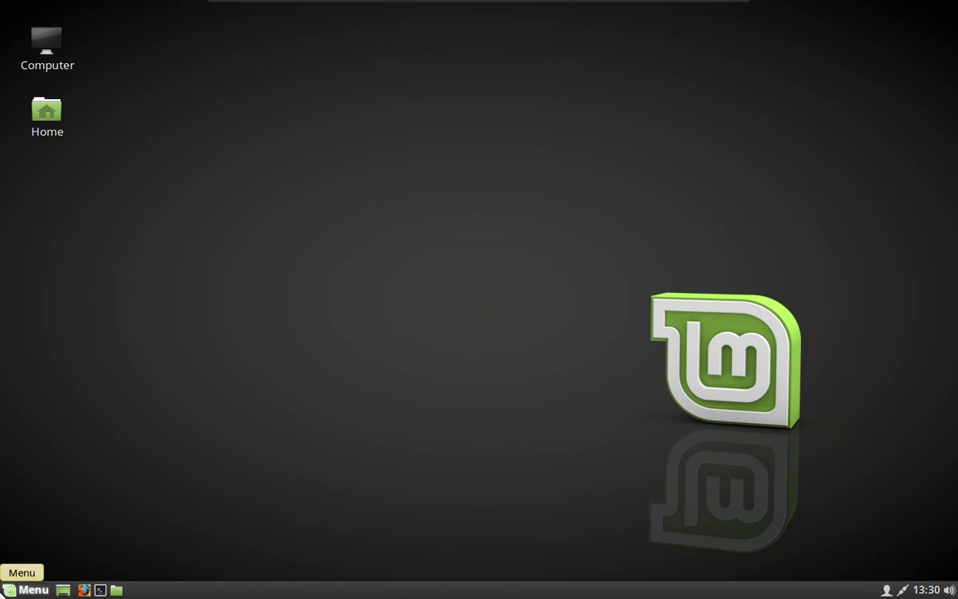
pyautogui.click(26, 589)
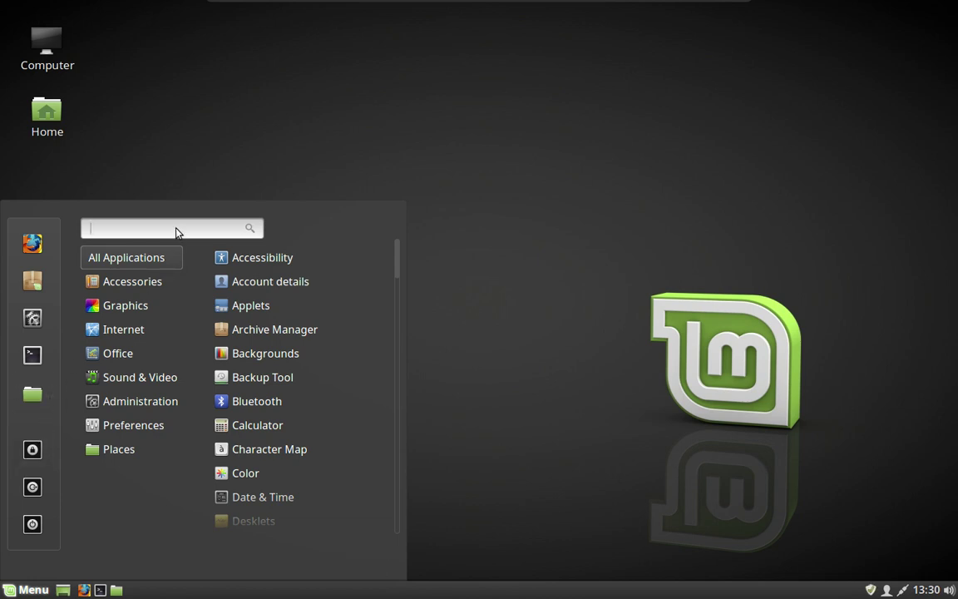
# - Launch Synaptic Package Manager with the admin password and dismiss its introduction
pyautogui.write('syn')
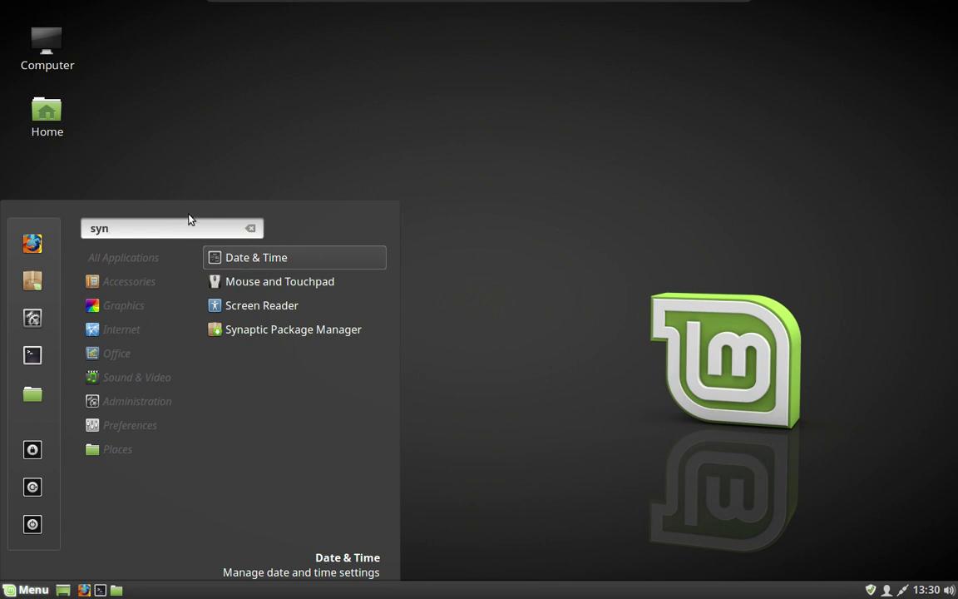
pyautogui.click(295, 331)
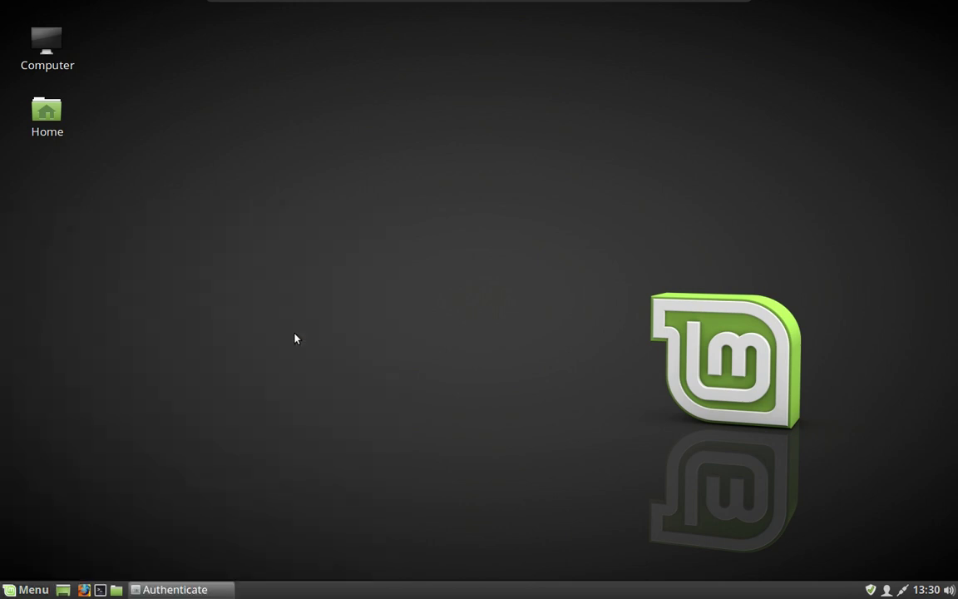
pyautogui.write('•••••')
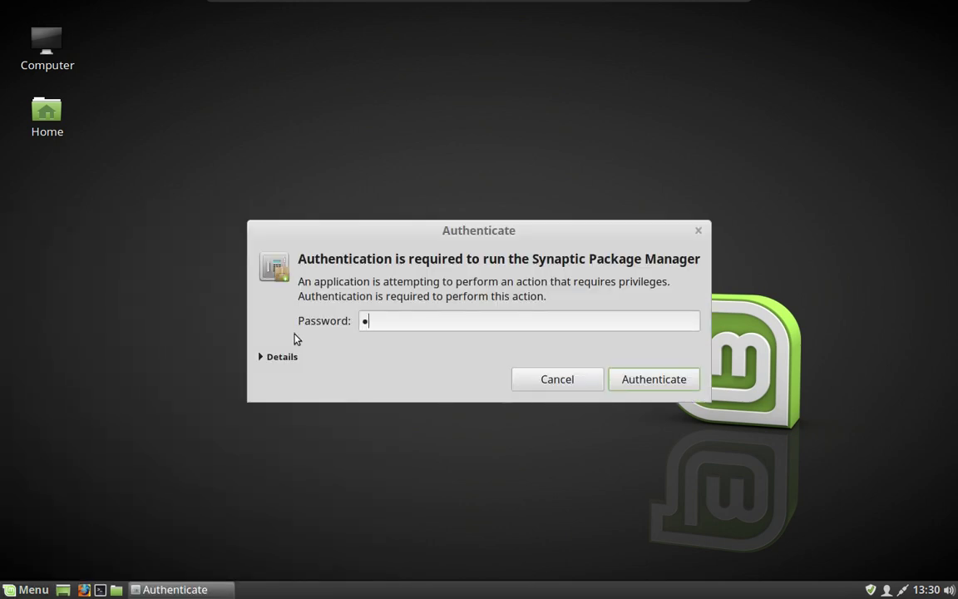
pyautogui.write('•••')
pyautogui.press('Return')
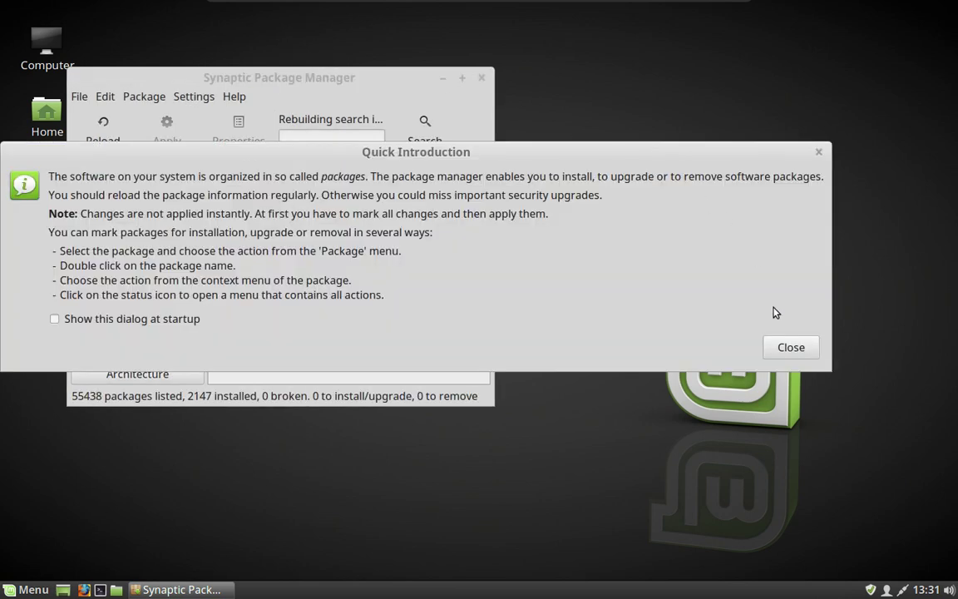
pyautogui.click(791, 347)
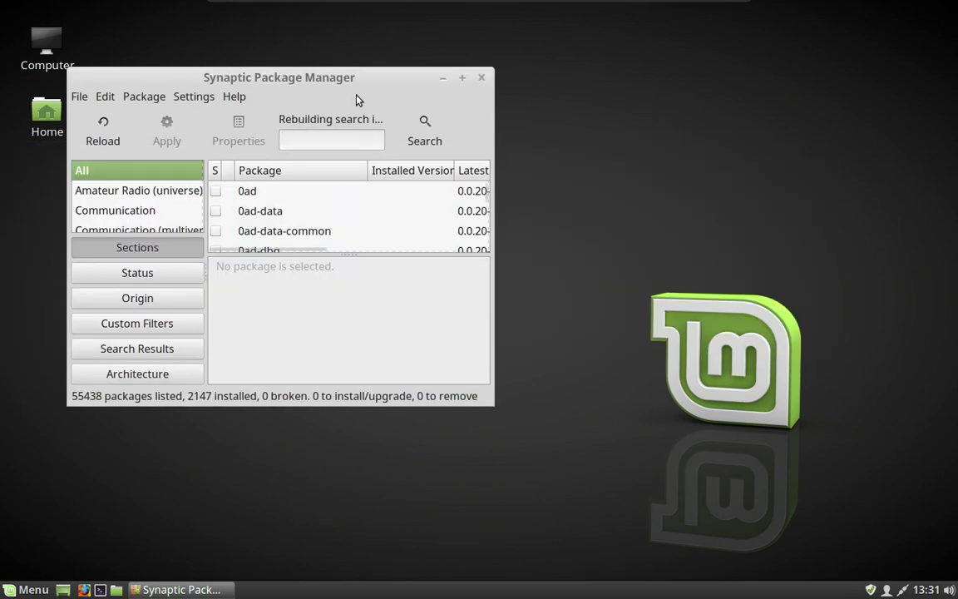
pyautogui.moveTo(349, 82); pyautogui.dragTo(540, 107)
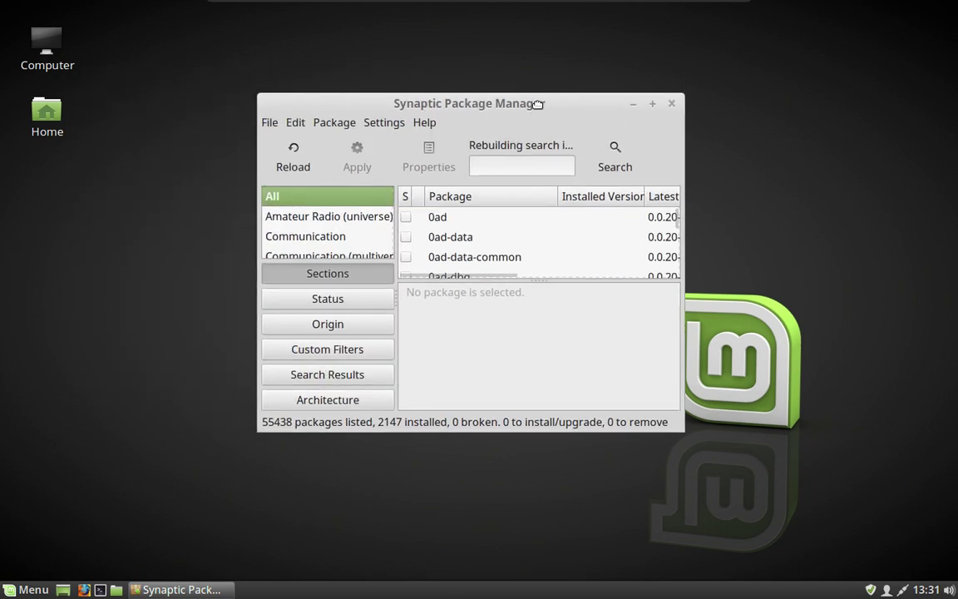
# - Enable 'Consider recommended packages as dependencies' in Preferences, save, and close Synaptic
pyautogui.click(376, 127)
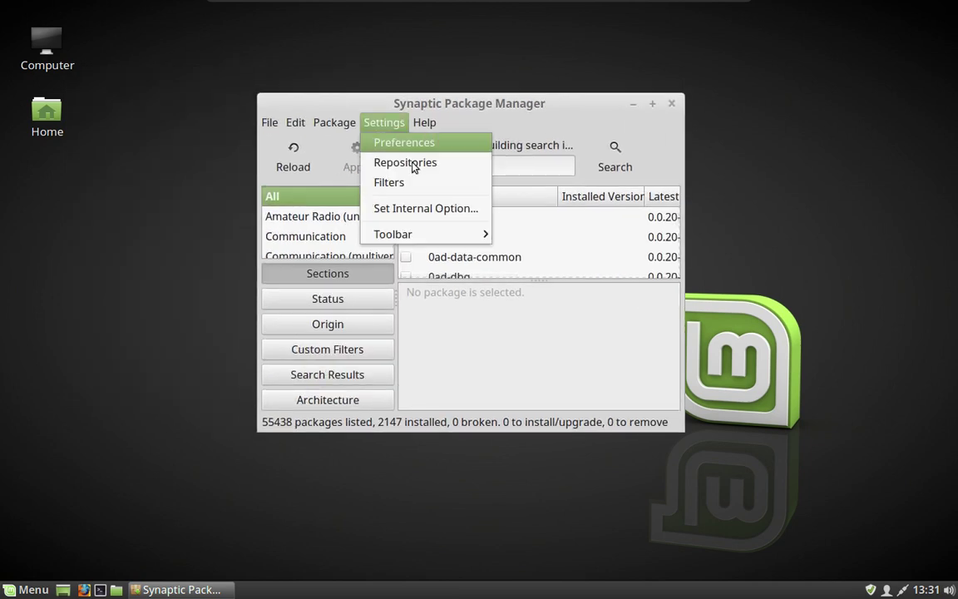
pyautogui.click(465, 143)
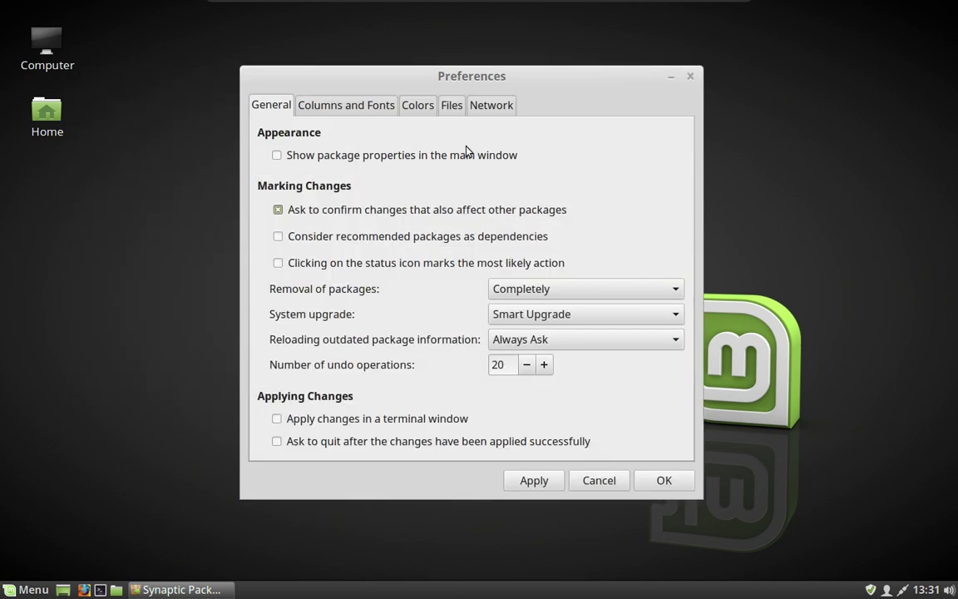
pyautogui.click(316, 237)
pyautogui.click(671, 489)
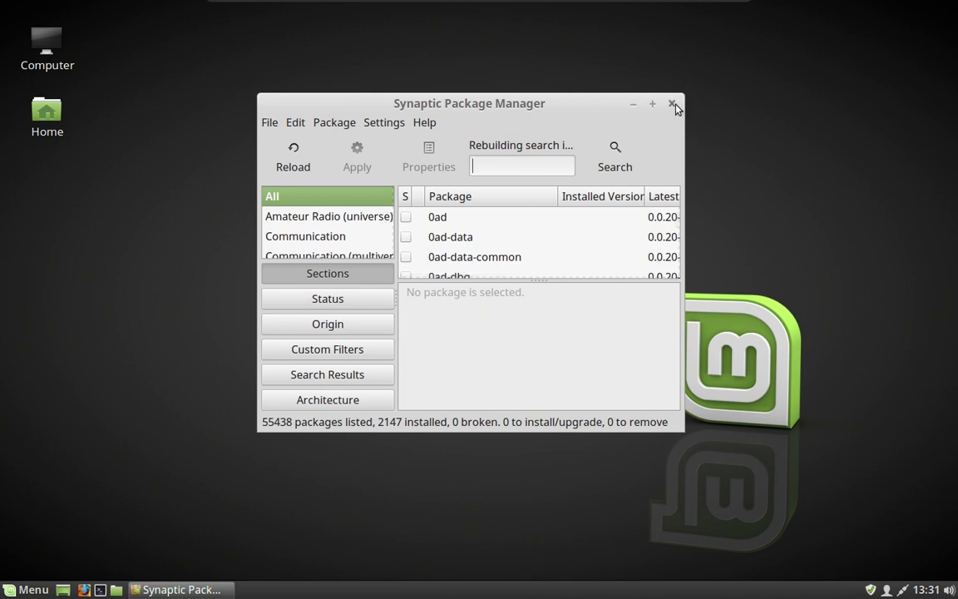
pyautogui.click(672, 103)
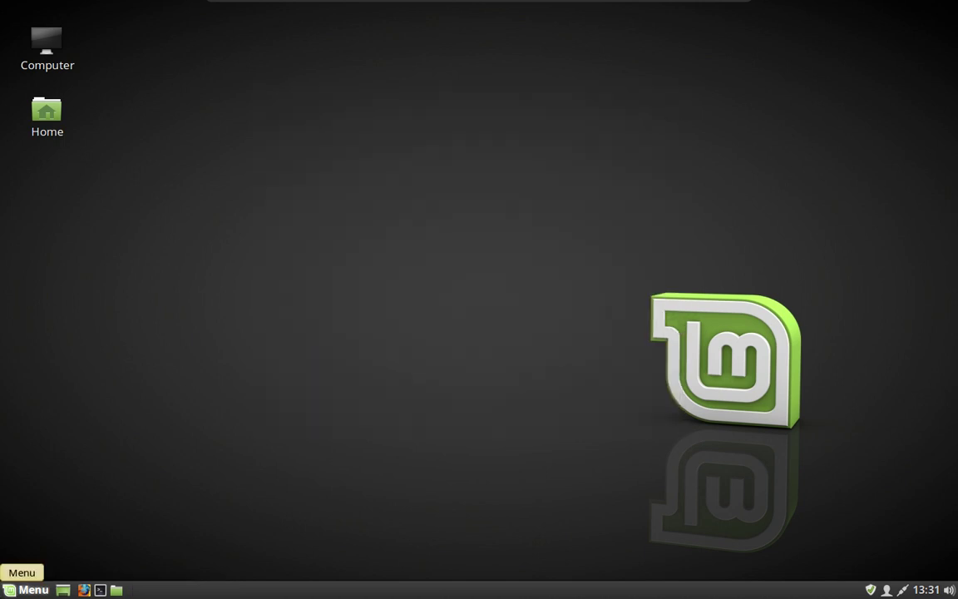
pyautogui.click(26, 589)
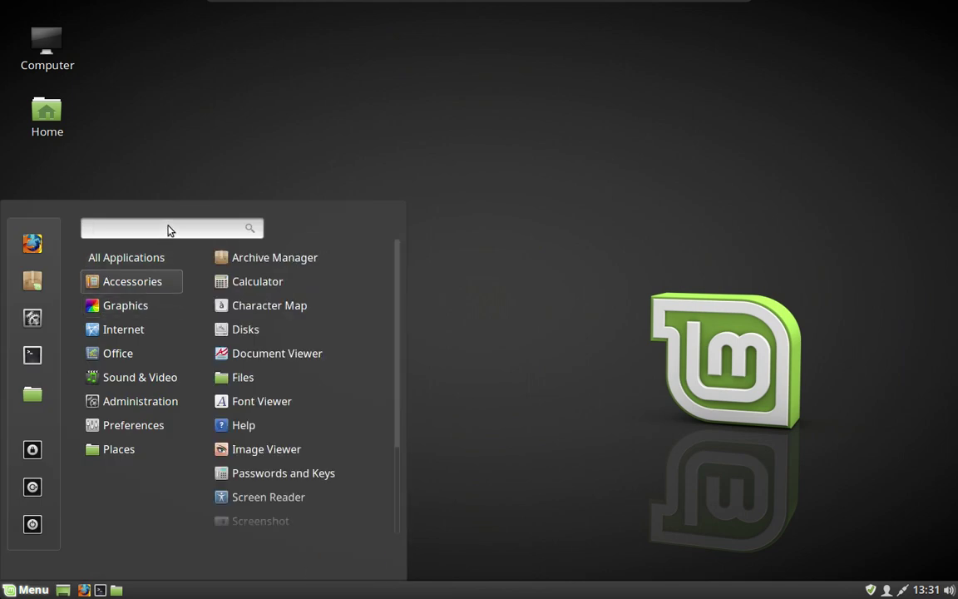
# - Search 'driver' in the menu and launch Driver Manager with the admin password
pyautogui.write('driver')
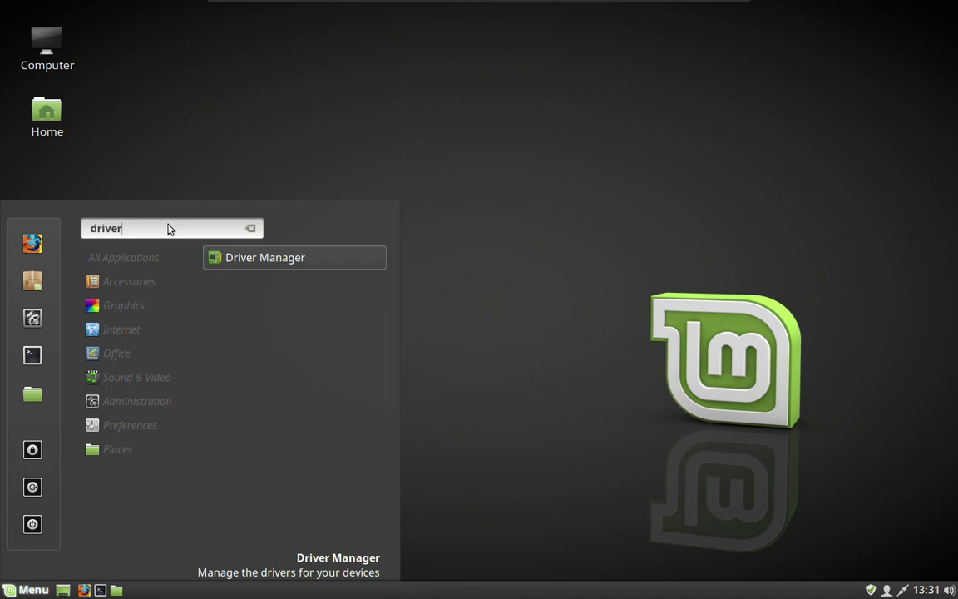
pyautogui.click(278, 261)
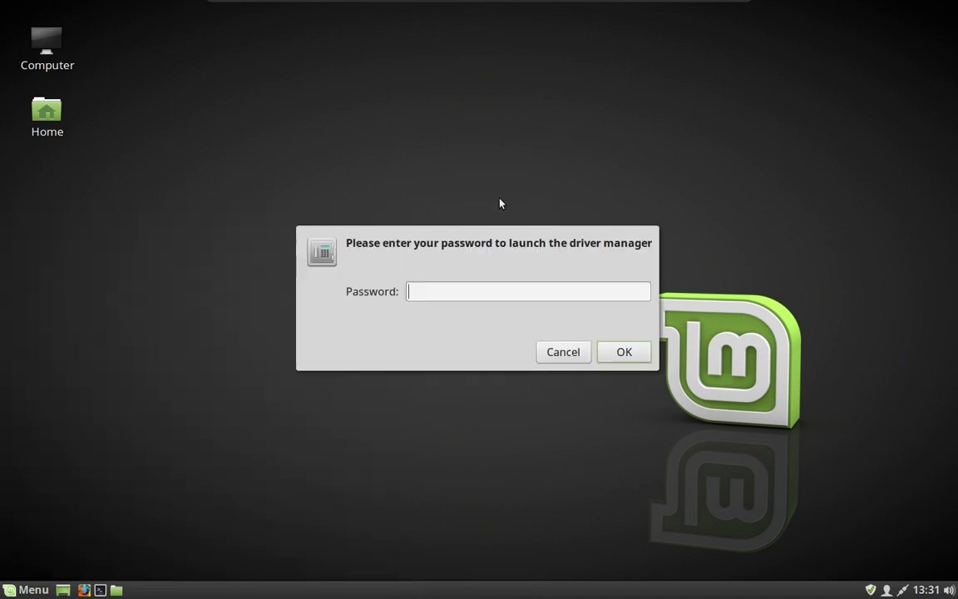
pyautogui.write('••••••••')
pyautogui.press('Return')
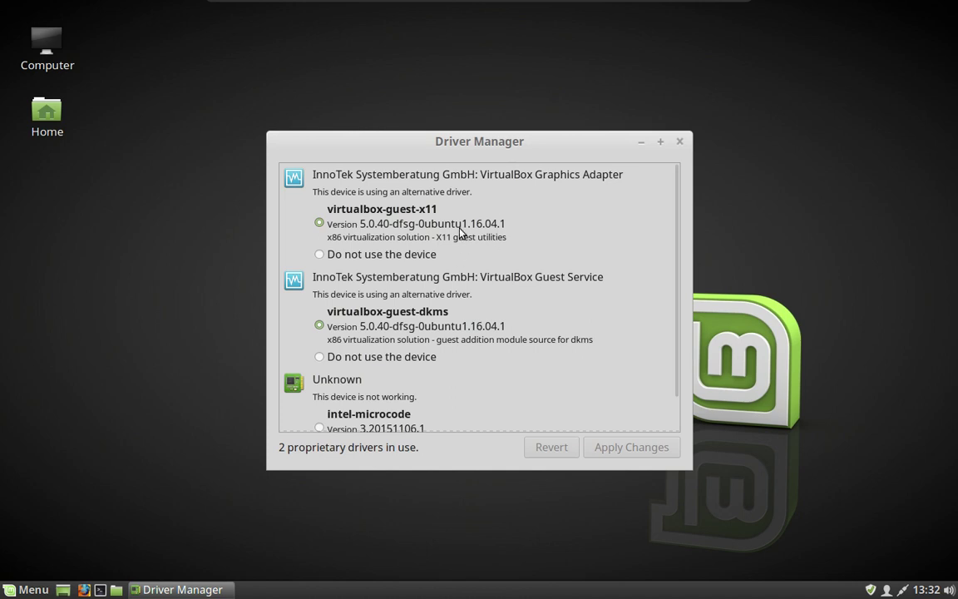
# - Select intel-microcode 3.20151106.1 for the Unknown device, apply, and close Driver Manager
pyautogui.scroll(-1, 459, 233)
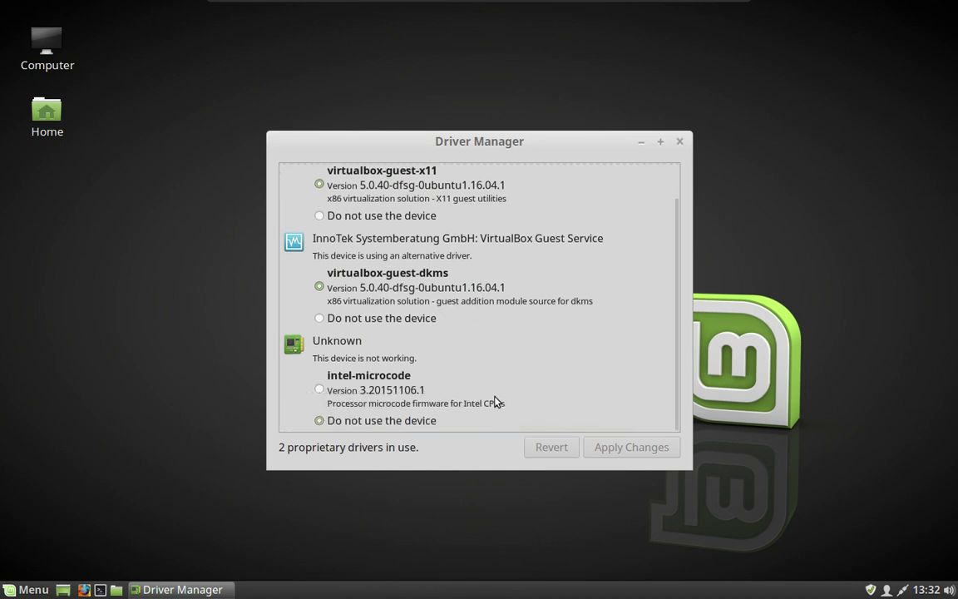
pyautogui.click(319, 389)
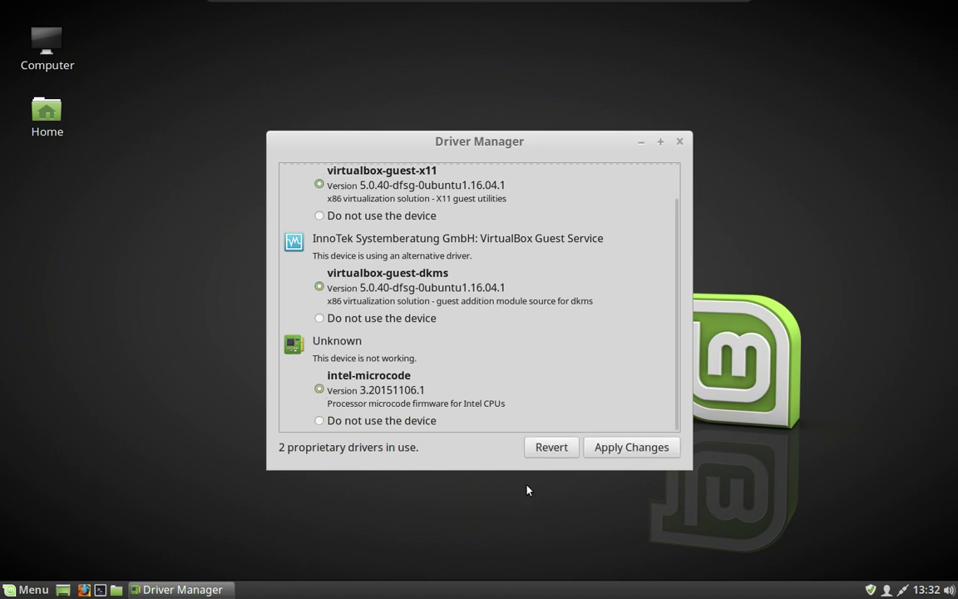
pyautogui.click(625, 450)
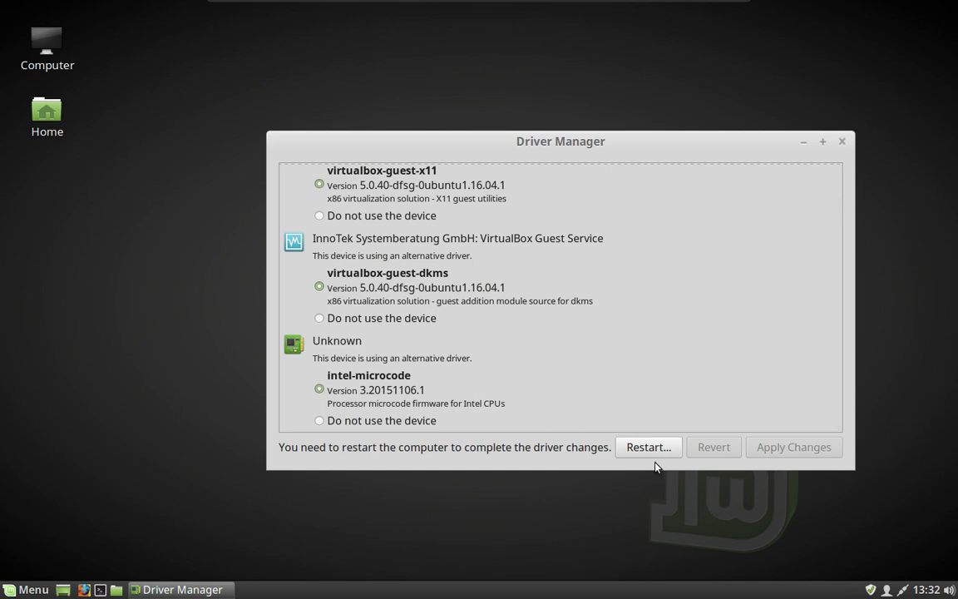
pyautogui.click(842, 142)
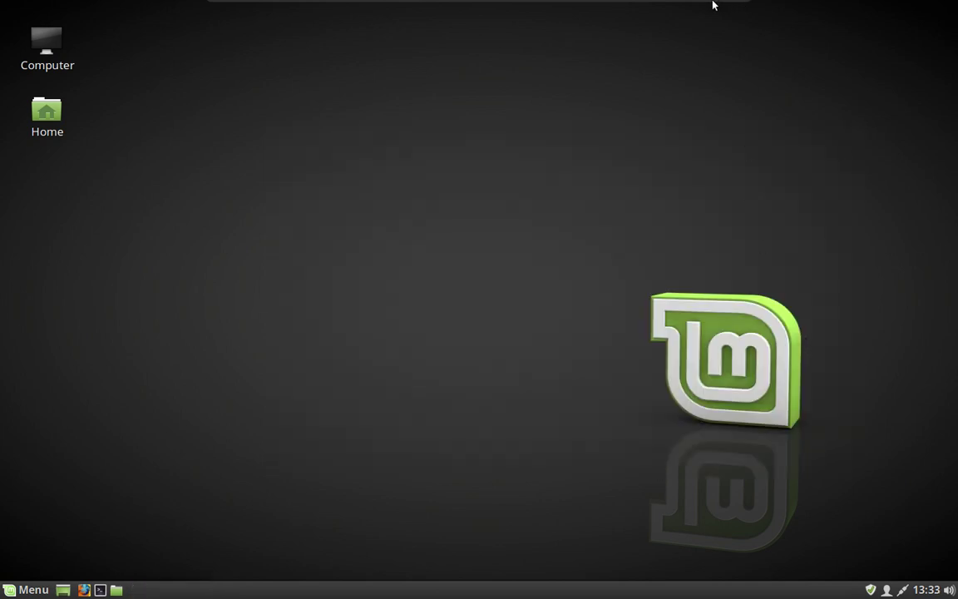
# - Insert the Guest Additions CD image from the VirtualBox Devices menu
pyautogui.moveTo(690, 5)
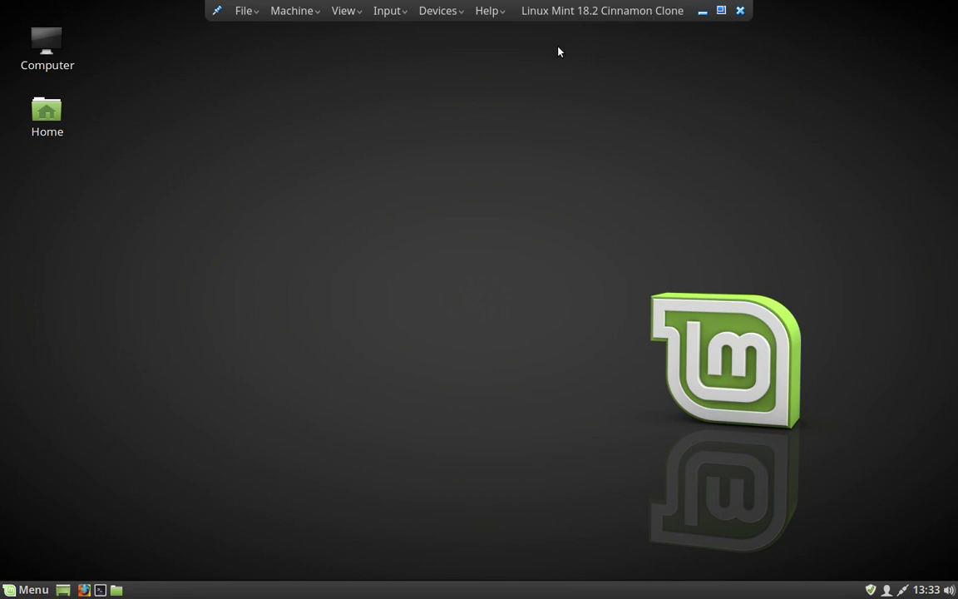
pyautogui.moveTo(592, 5)
pyautogui.click(443, 15)
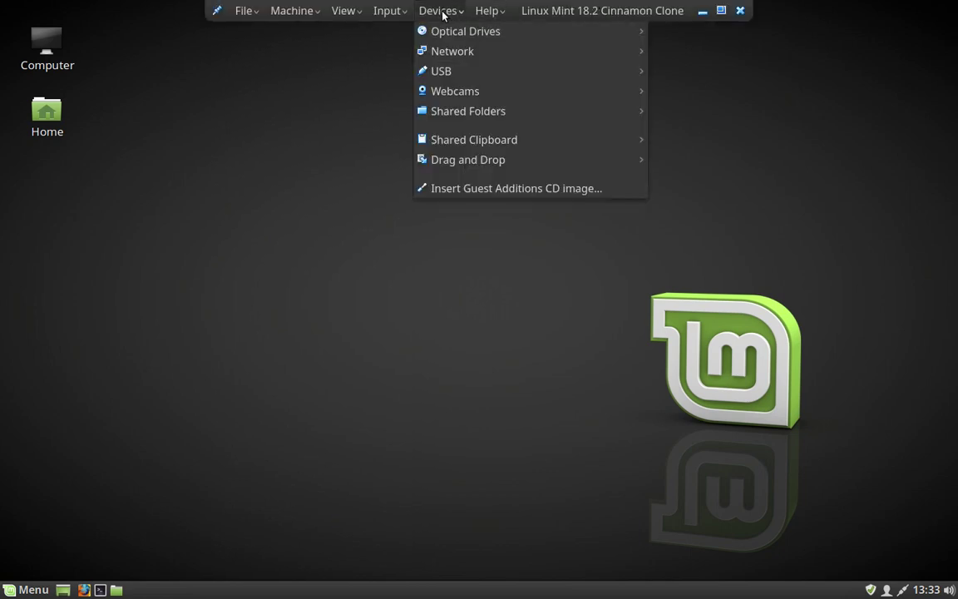
pyautogui.click(444, 15)
pyautogui.click(444, 15)
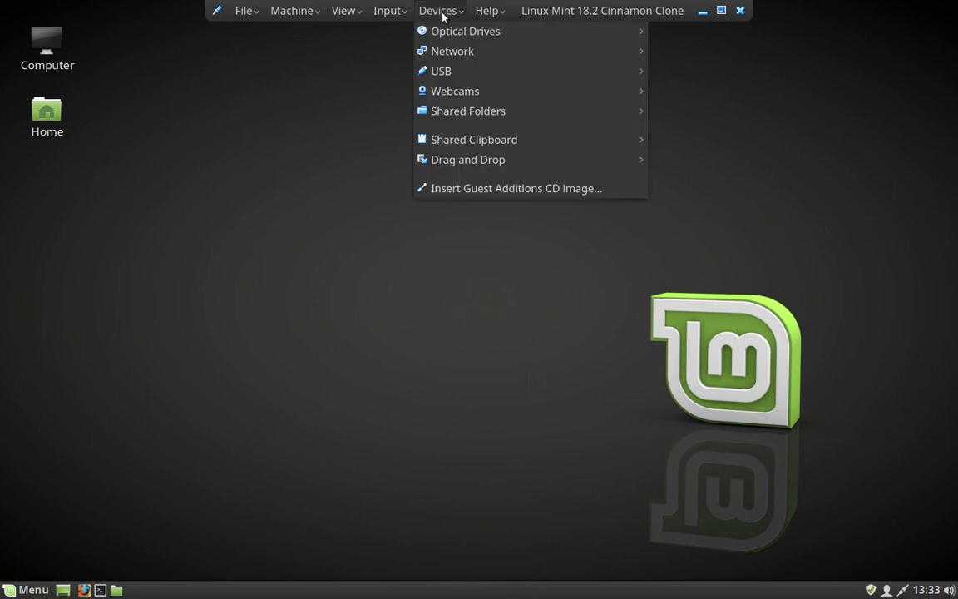
pyautogui.click(536, 189)
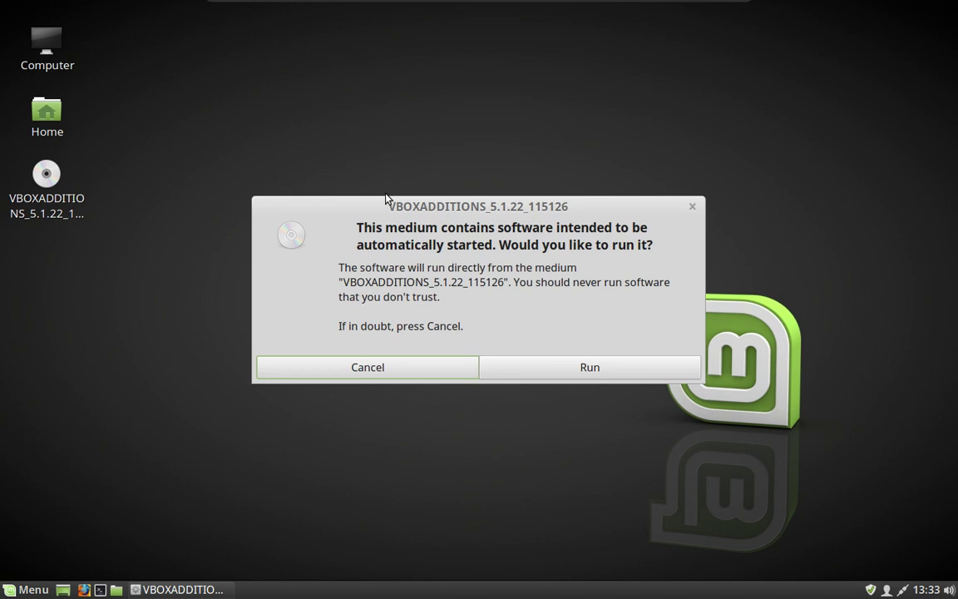
# - Run the Guest Additions installer as superuser, answer 'yes', and close Terminal afterwards
pyautogui.click(596, 371)
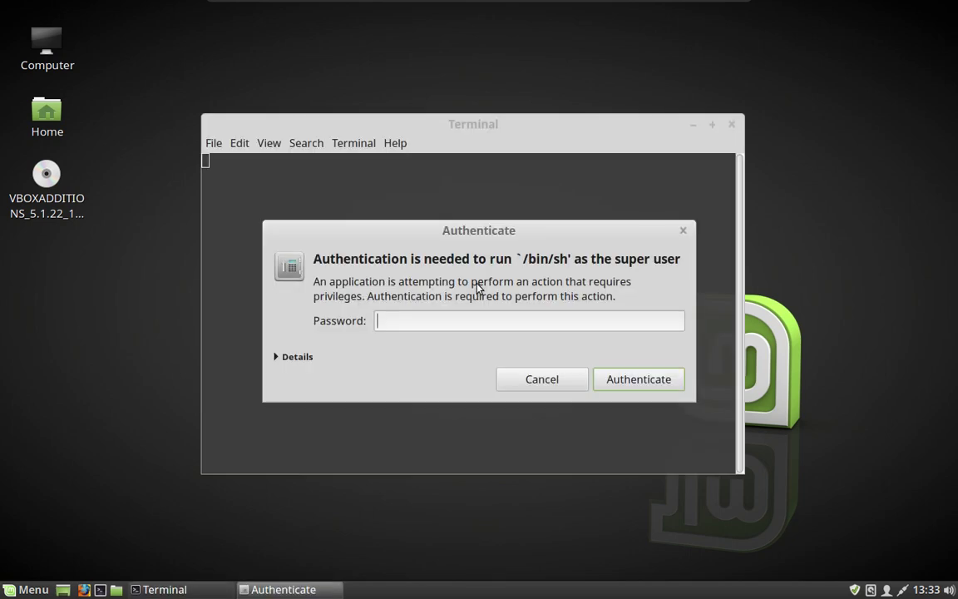
pyautogui.write('aaaaaaaa')
pyautogui.press('Return')
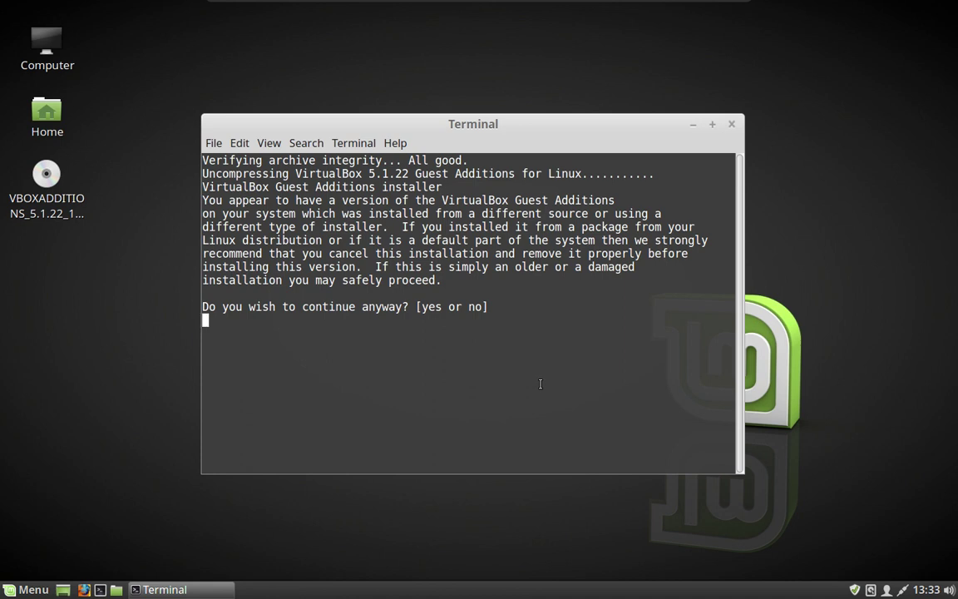
pyautogui.write('yes')
pyautogui.press('Return')
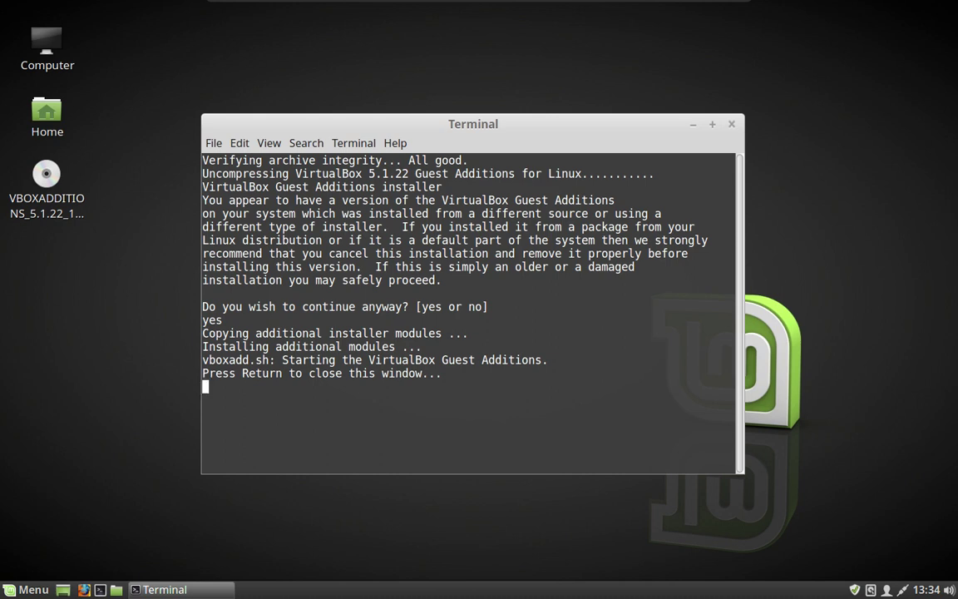
pyautogui.press('Return')
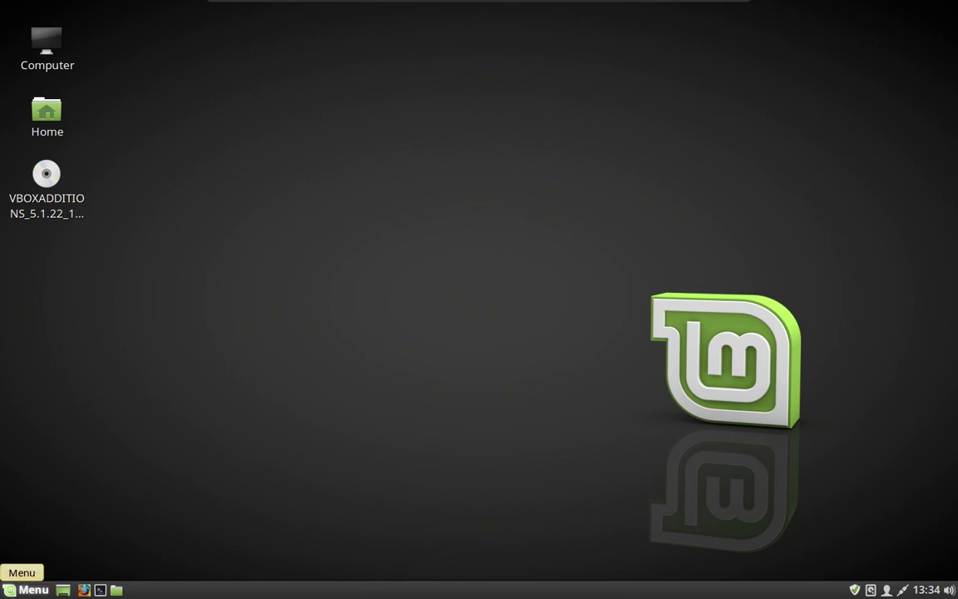
# - Restart the system from the Menu's Quit options
pyautogui.click(29, 590)
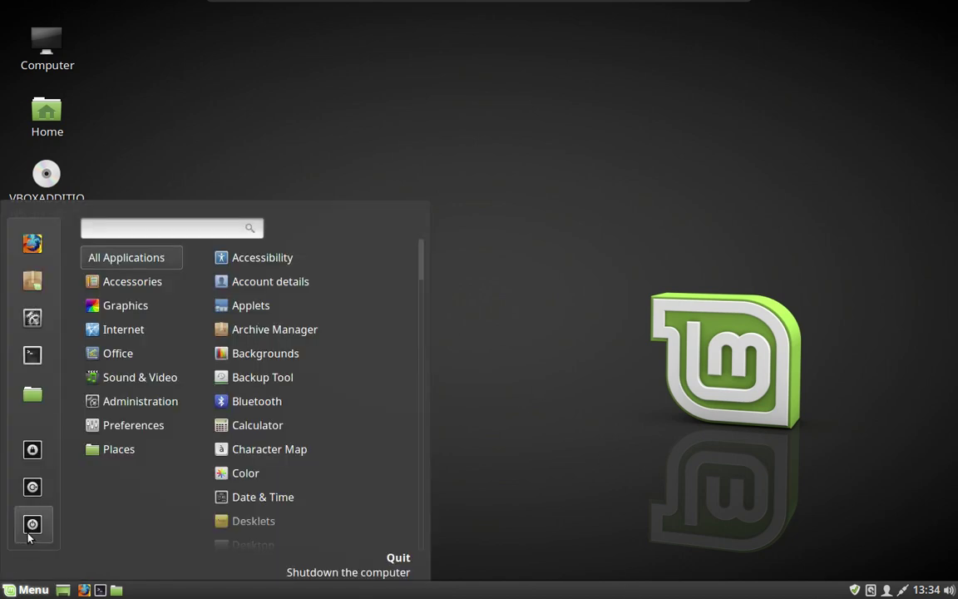
pyautogui.click(32, 525)
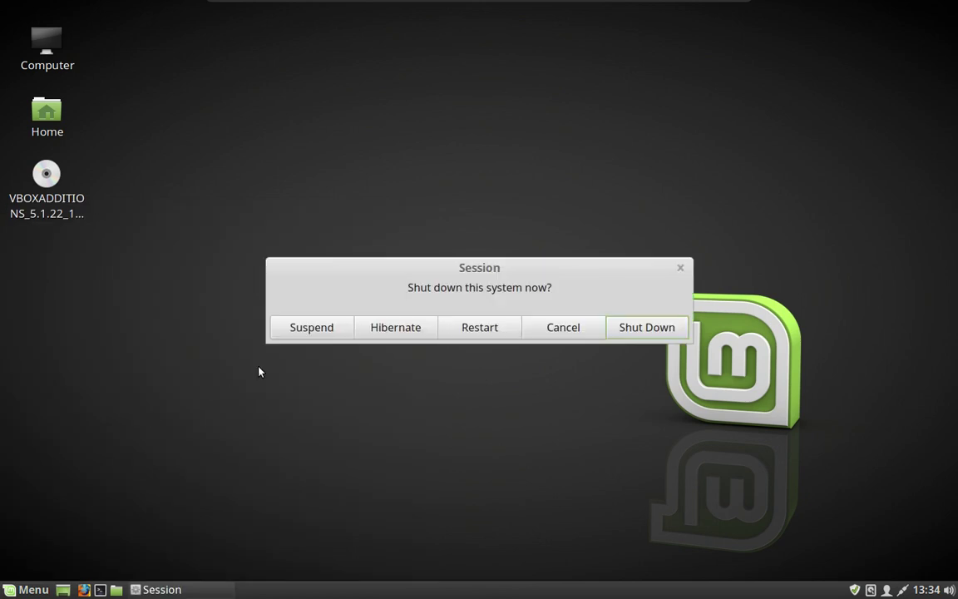
pyautogui.click(495, 328)
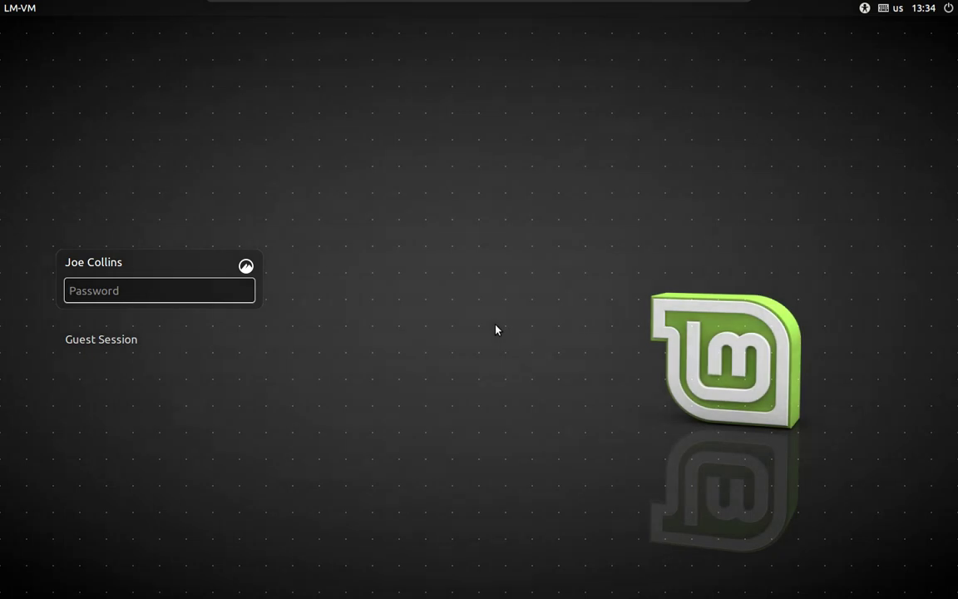
# - Log back in with the account password, then open and close the Menu
pyautogui.write('********')
pyautogui.press('Return')
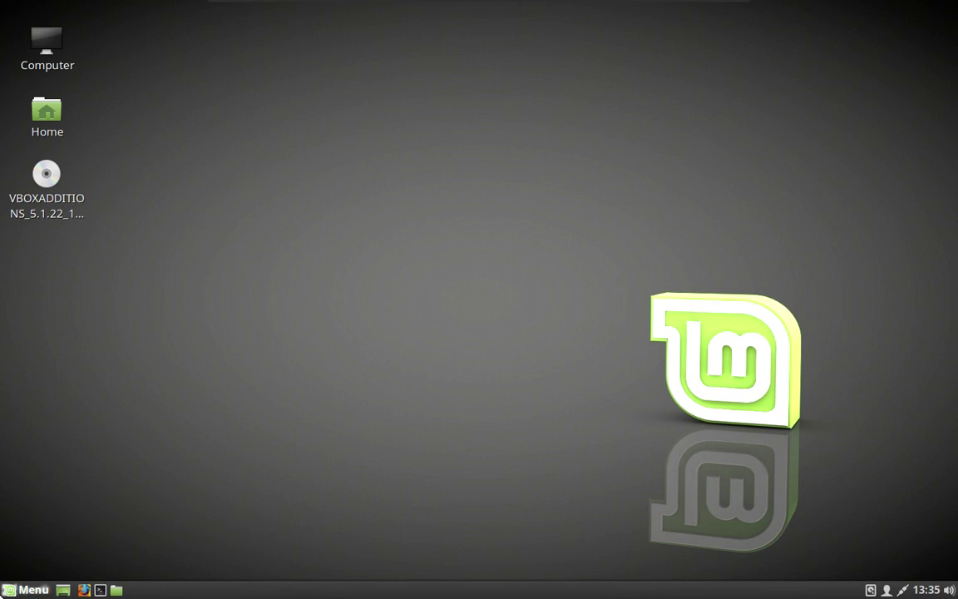
pyautogui.click(25, 589)
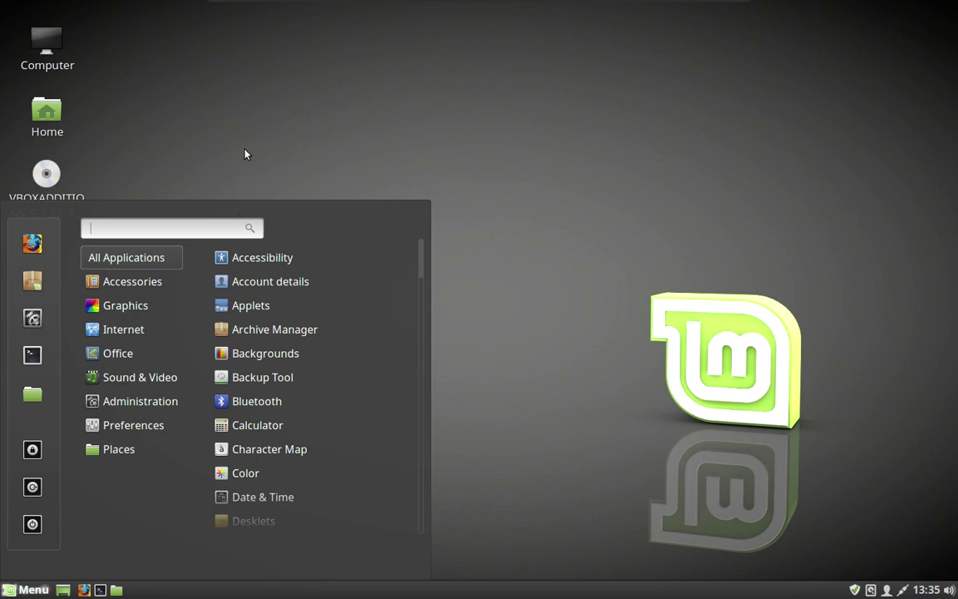
pyautogui.click(280, 127)
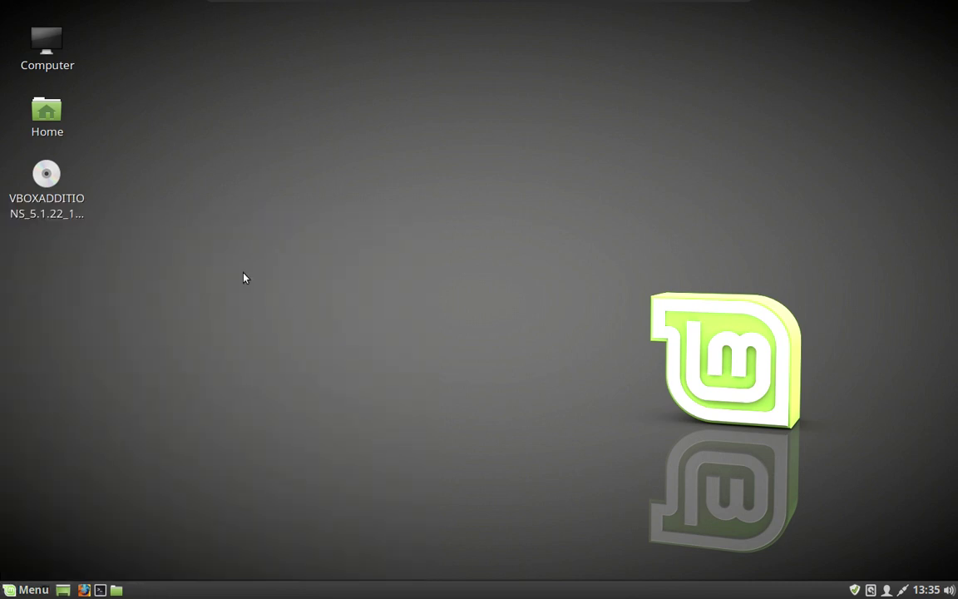
# - Eject the VBOXADDITIONS Guest Additions disc using its desktop icon's context menu
pyautogui.rightClick(40, 180)
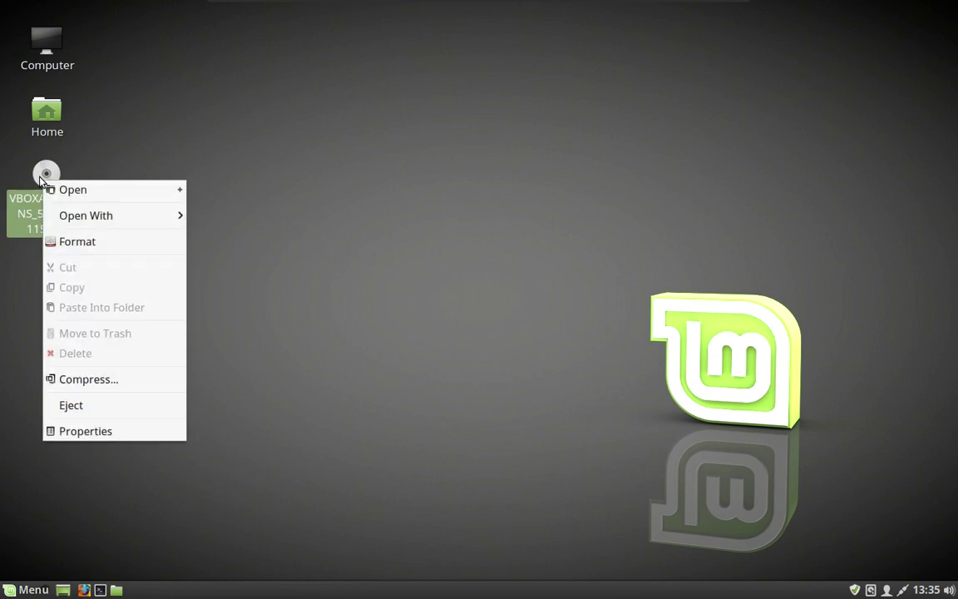
pyautogui.click(150, 408)
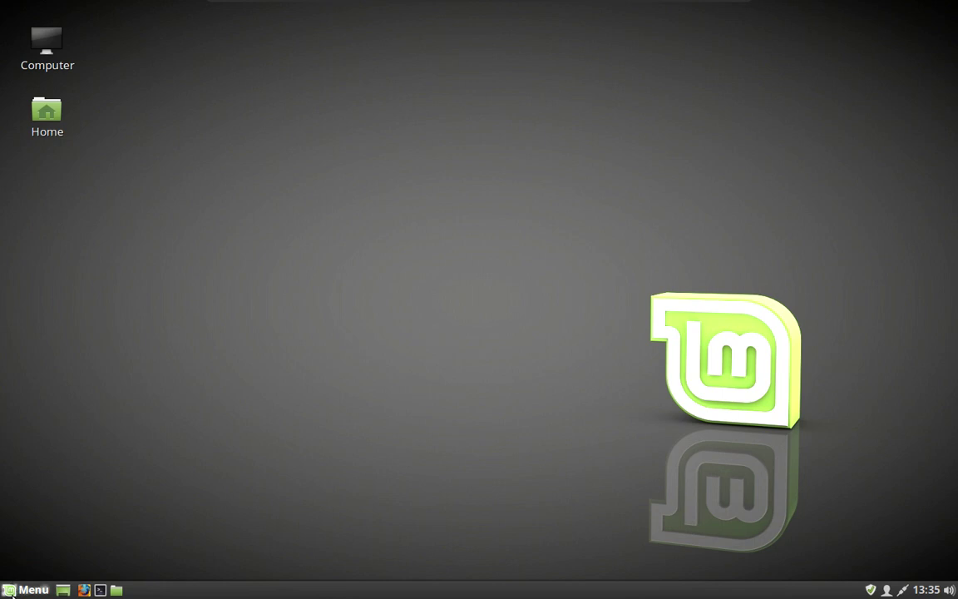
# - Launch Firefox, search for google-chrome and pick the google-chrome.softonic.com suggestion
pyautogui.click(11, 592)
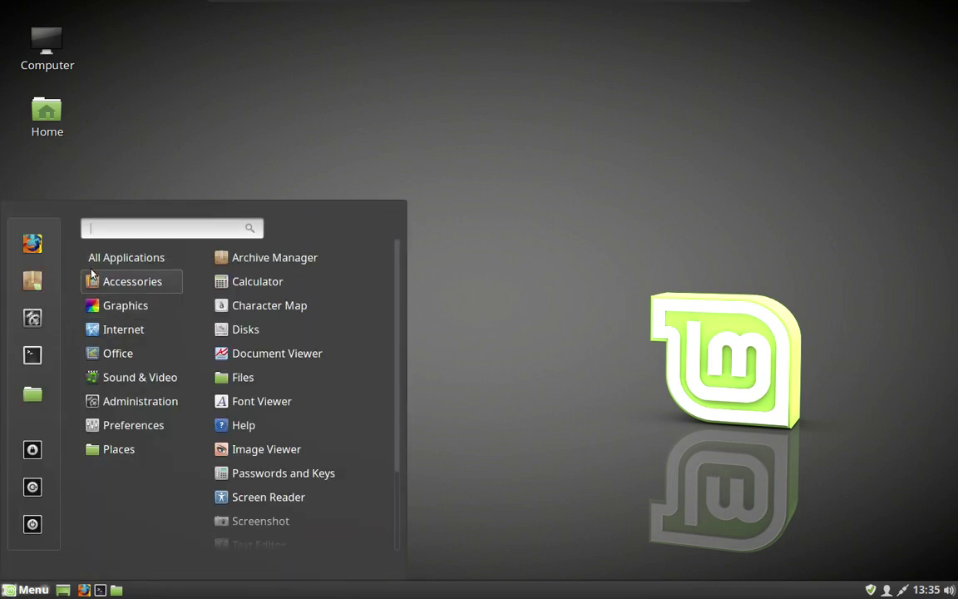
pyautogui.click(31, 243)
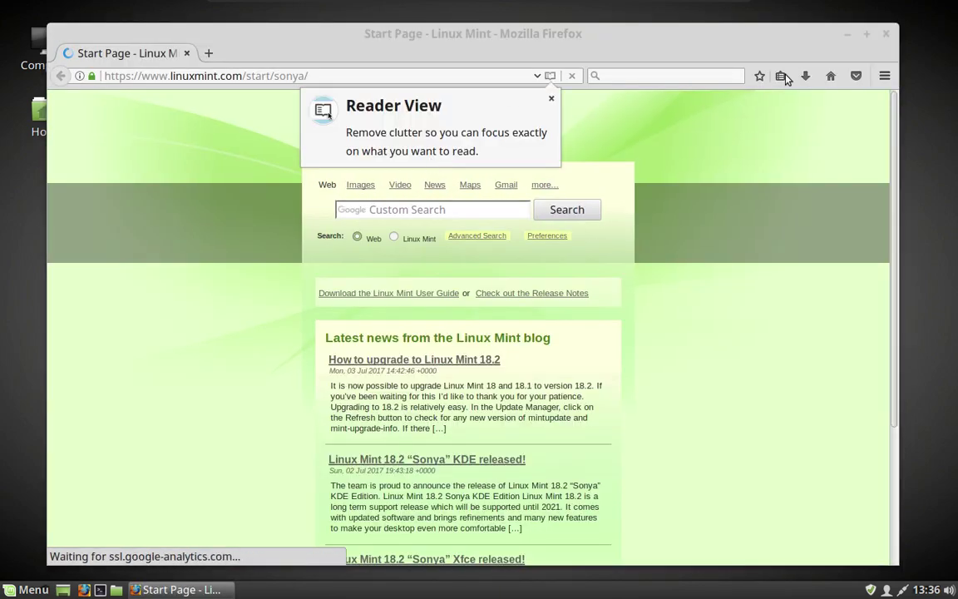
pyautogui.click(701, 76)
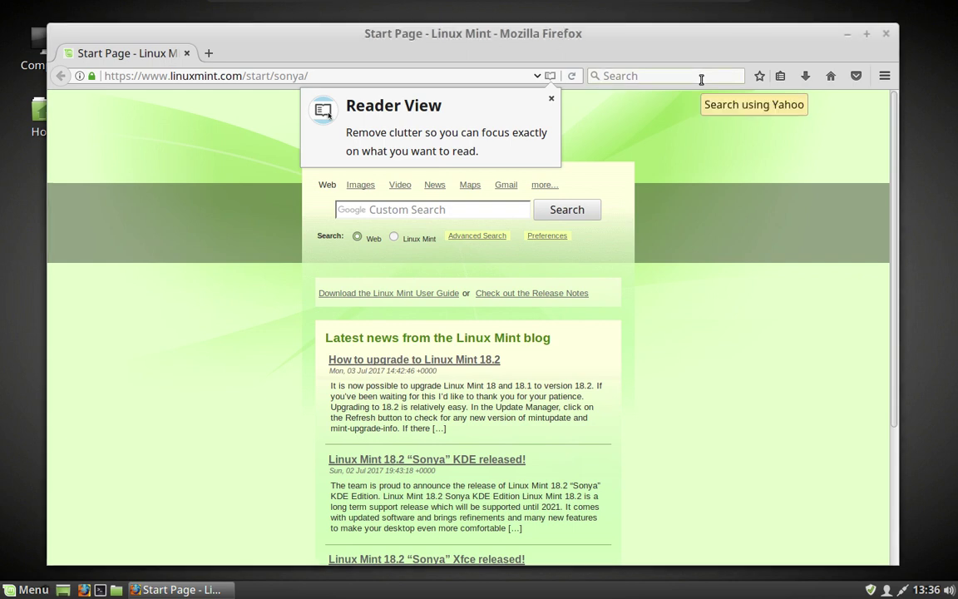
pyautogui.write('google-')
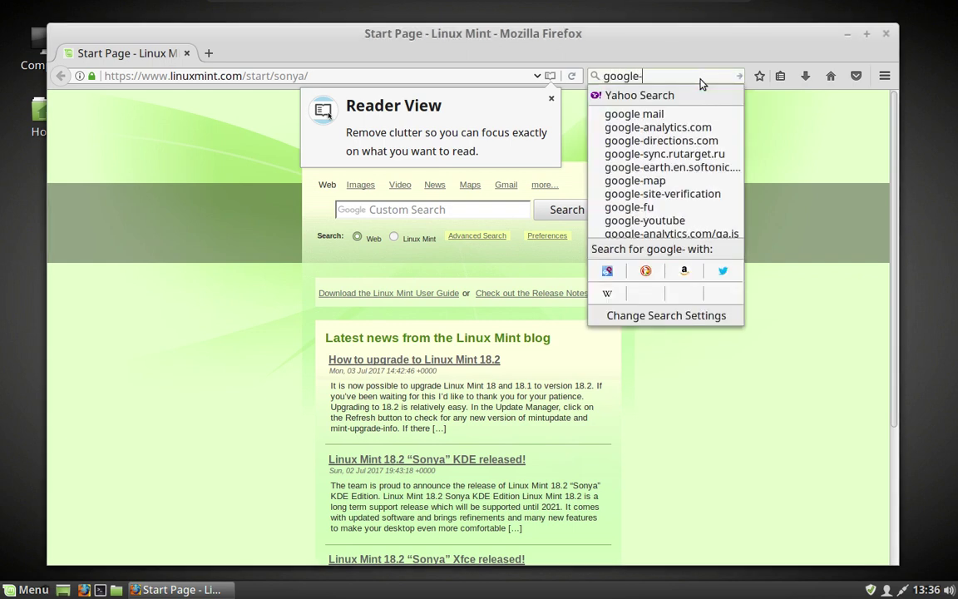
pyautogui.write('chrome')
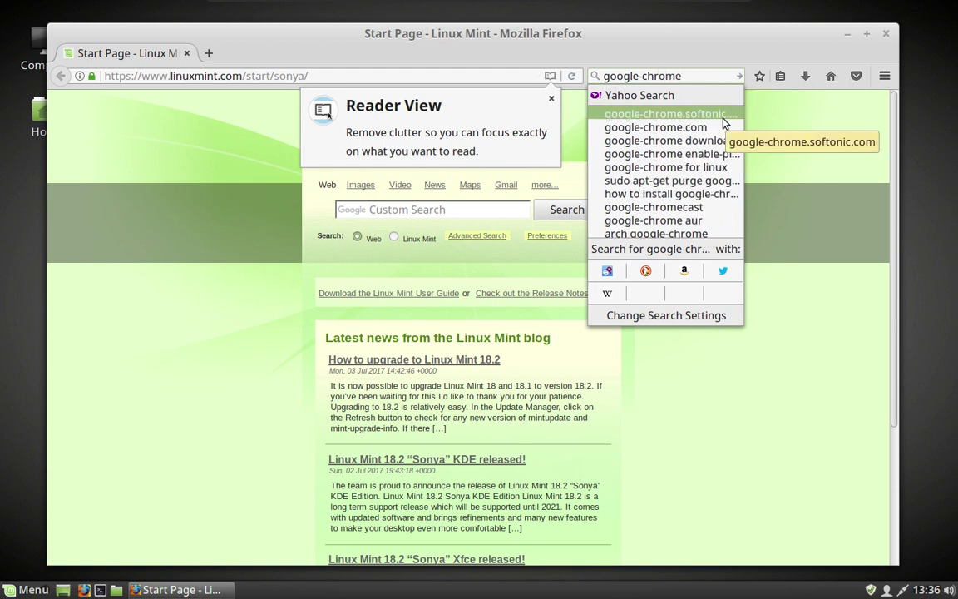
pyautogui.click(725, 116)
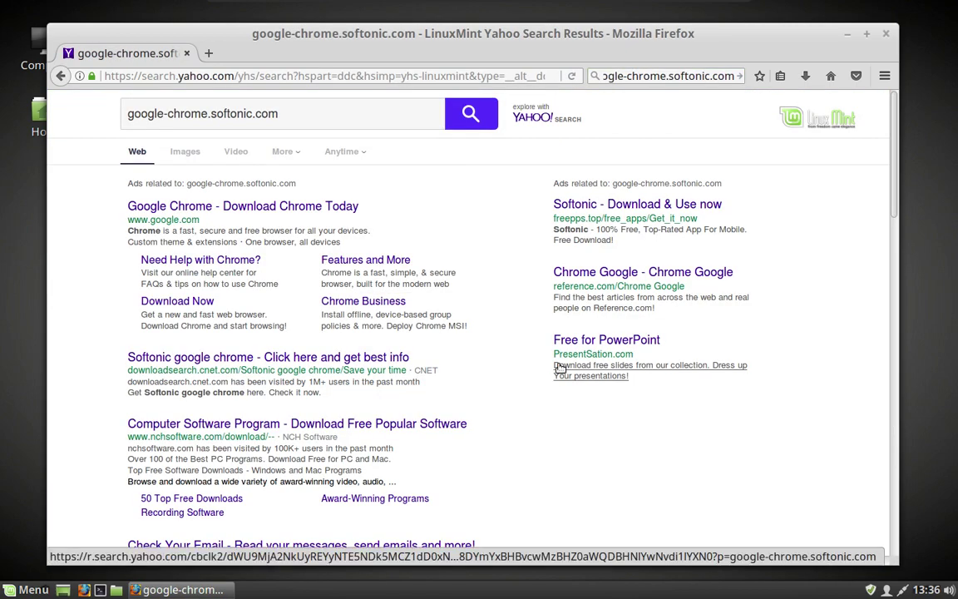
# - Accept Chrome's terms and save google-chrome-stable_current_amd64.deb from the results page's download link
pyautogui.hotkey('ctrl', '+')
pyautogui.hotkey('ctrl', '+')
pyautogui.hotkey('ctrl', '+')
pyautogui.hotkey('ctrl', '+')
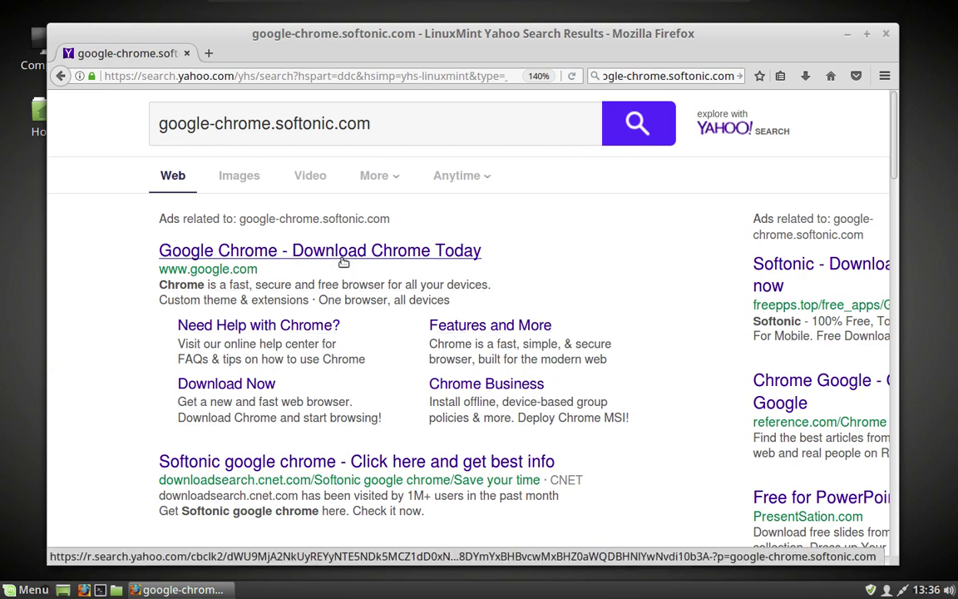
pyautogui.click(250, 386)
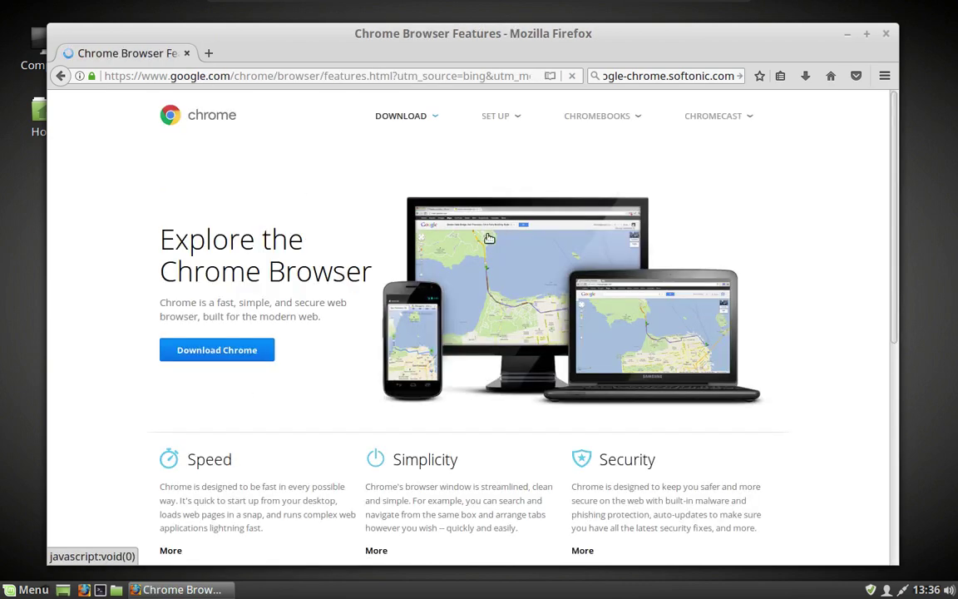
pyautogui.scroll(-3, 495, 231)
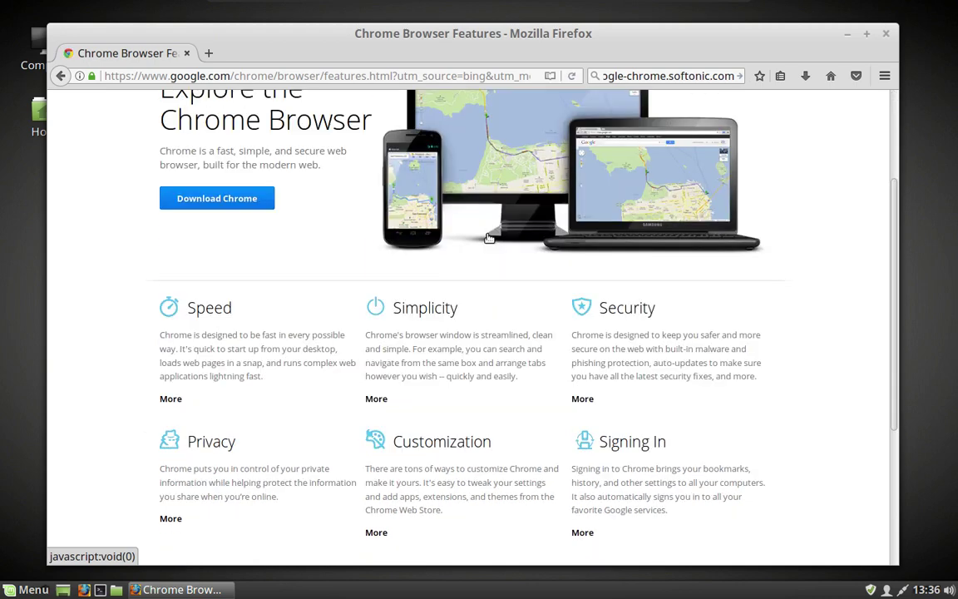
pyautogui.scroll(3, 489, 238)
pyautogui.click(223, 351)
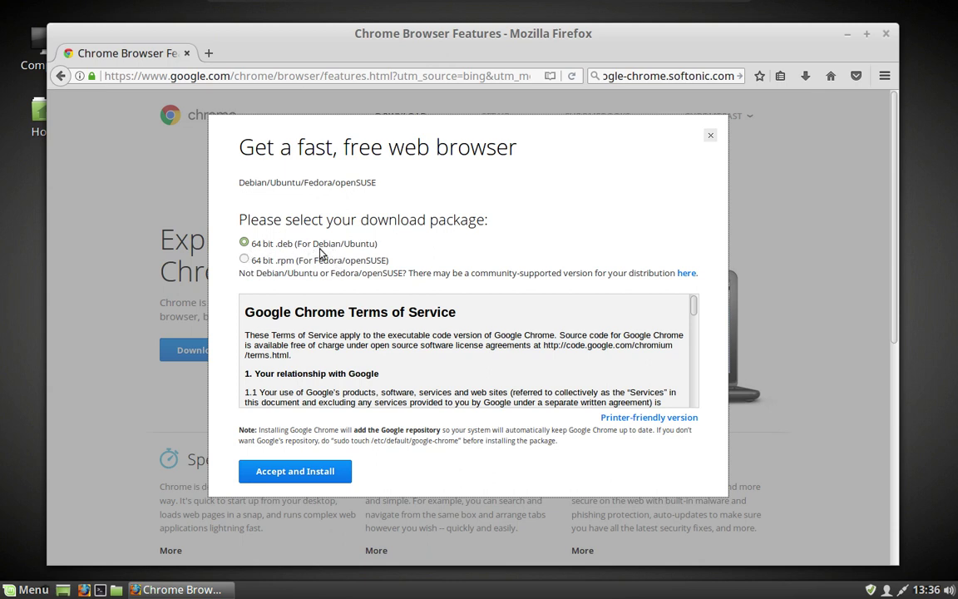
pyautogui.click(325, 471)
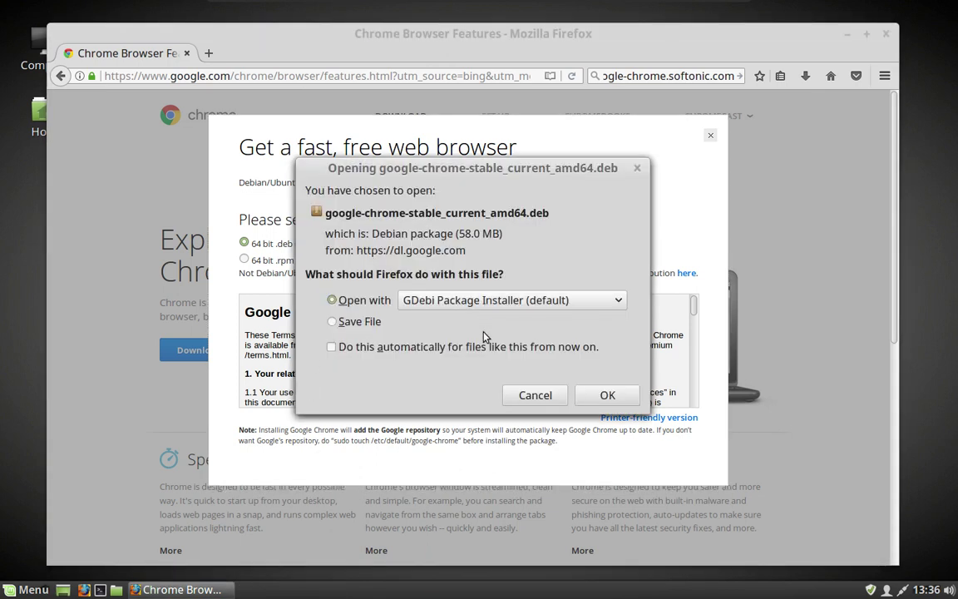
pyautogui.click(373, 322)
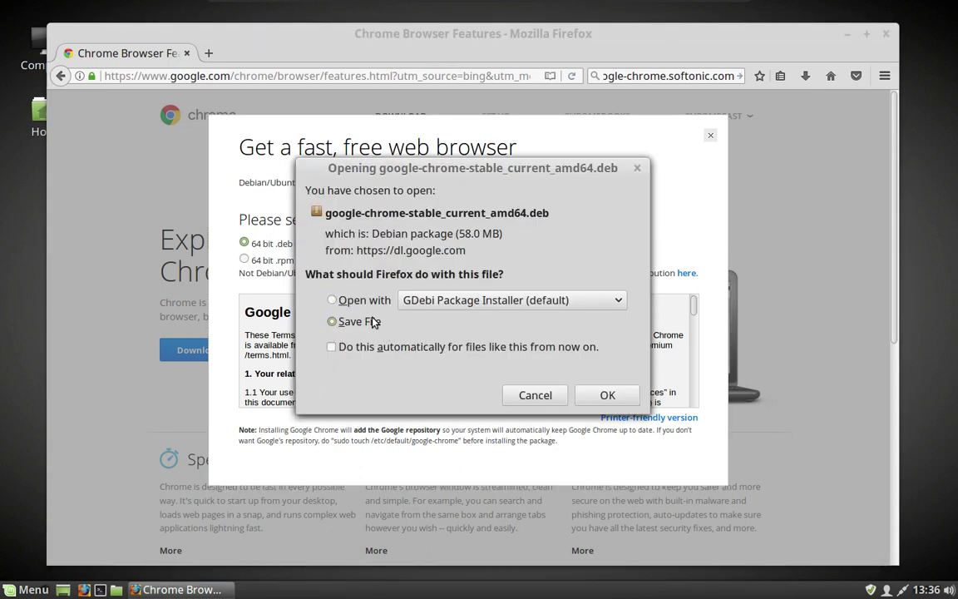
pyautogui.click(608, 396)
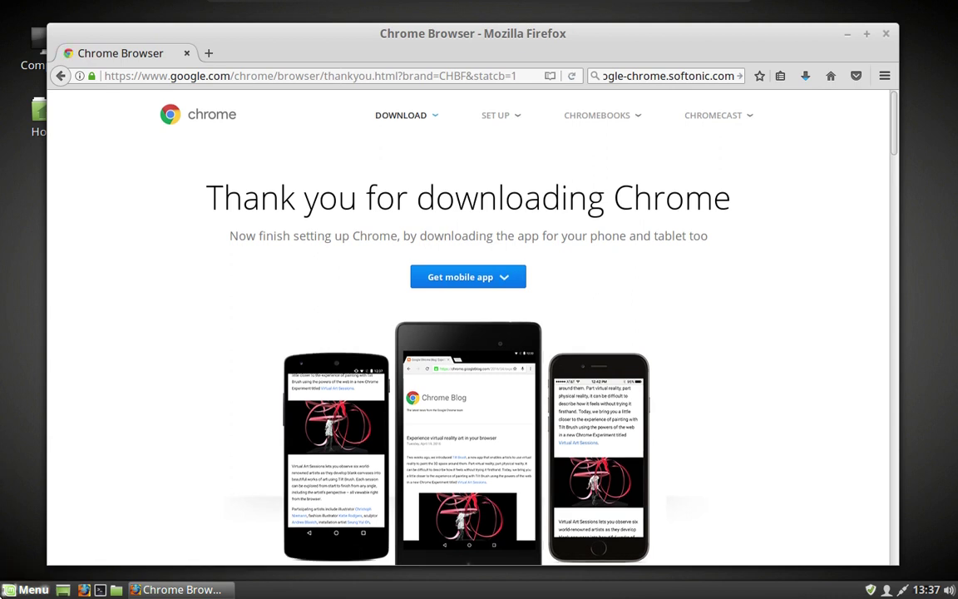
# - Open Software Manager from the Menu favourites and authenticate with the admin password
pyautogui.click(29, 589)
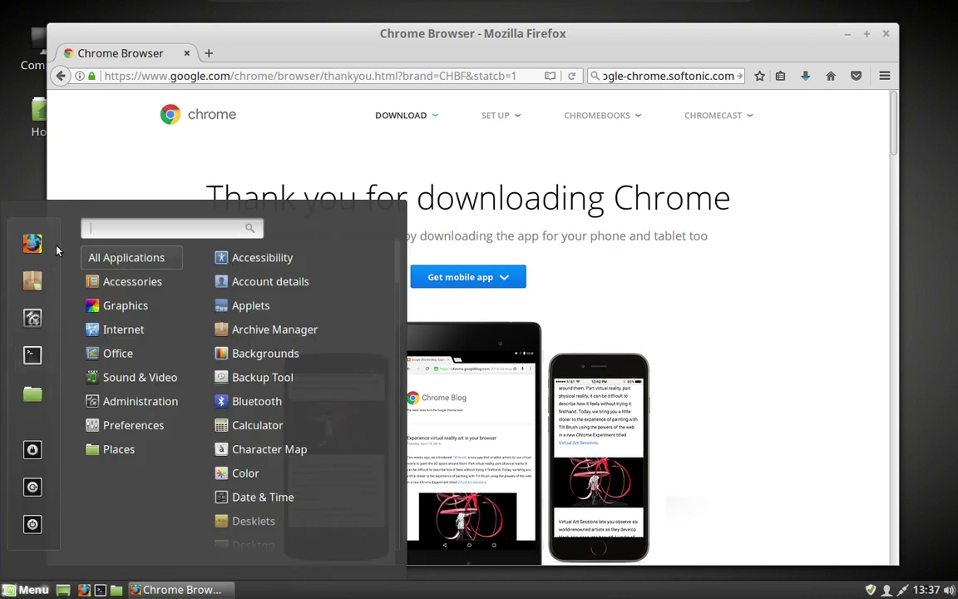
pyautogui.click(33, 281)
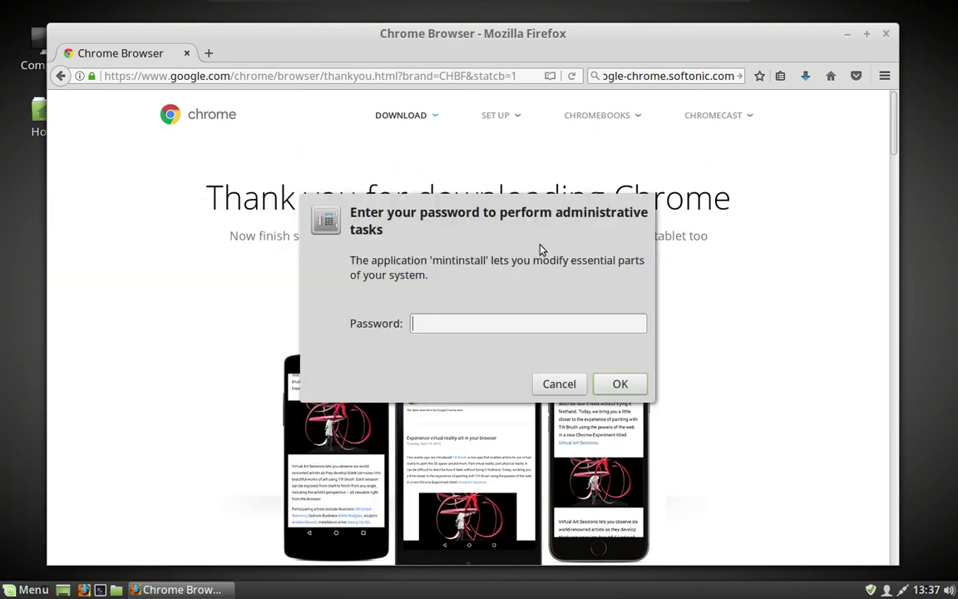
pyautogui.write('********')
pyautogui.press('Return')
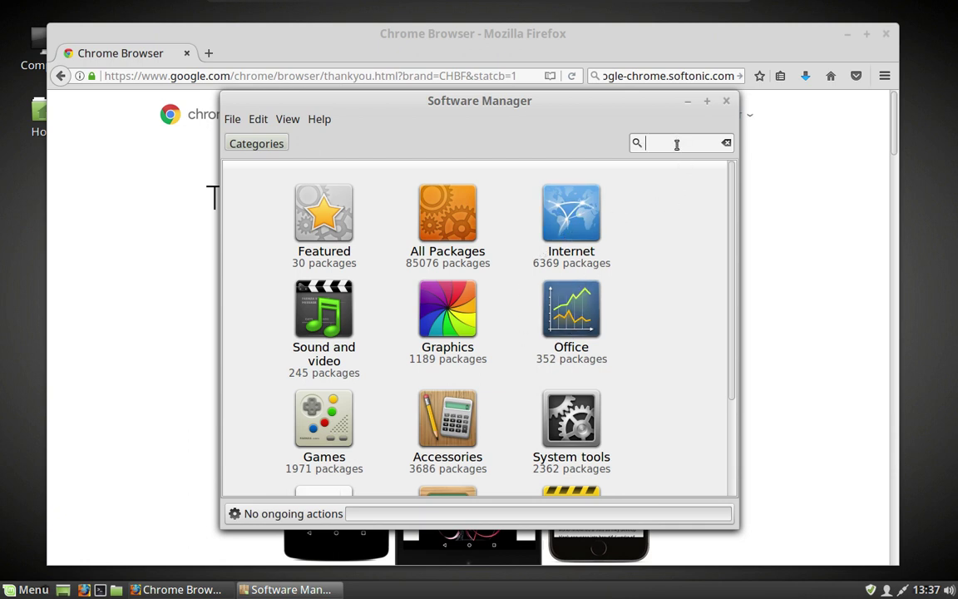
# - Search Software Manager for htop, replacing an earlier 'music' search
pyautogui.write('music')
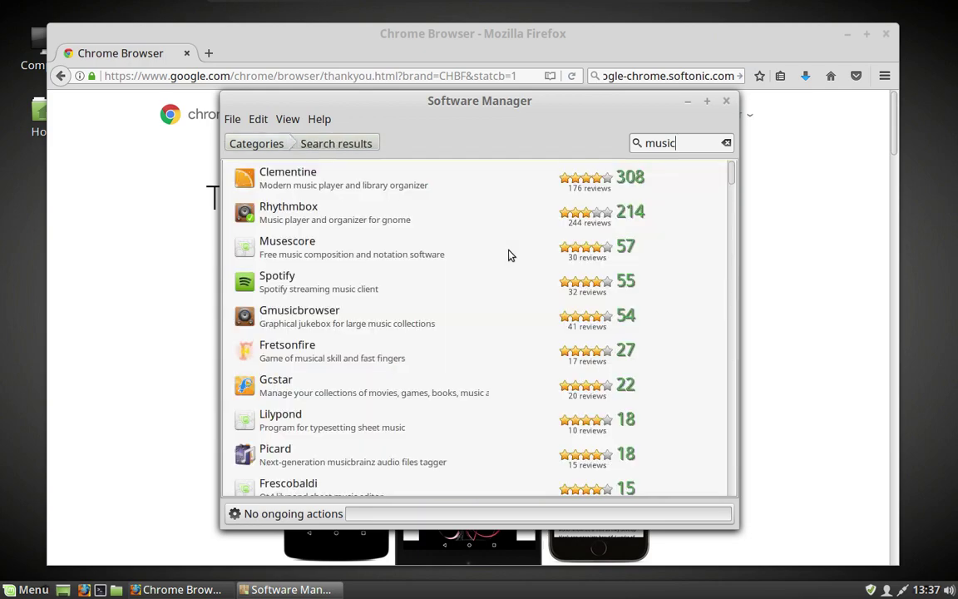
pyautogui.scroll(-5, 471, 284)
pyautogui.scroll(-15, 471, 284)
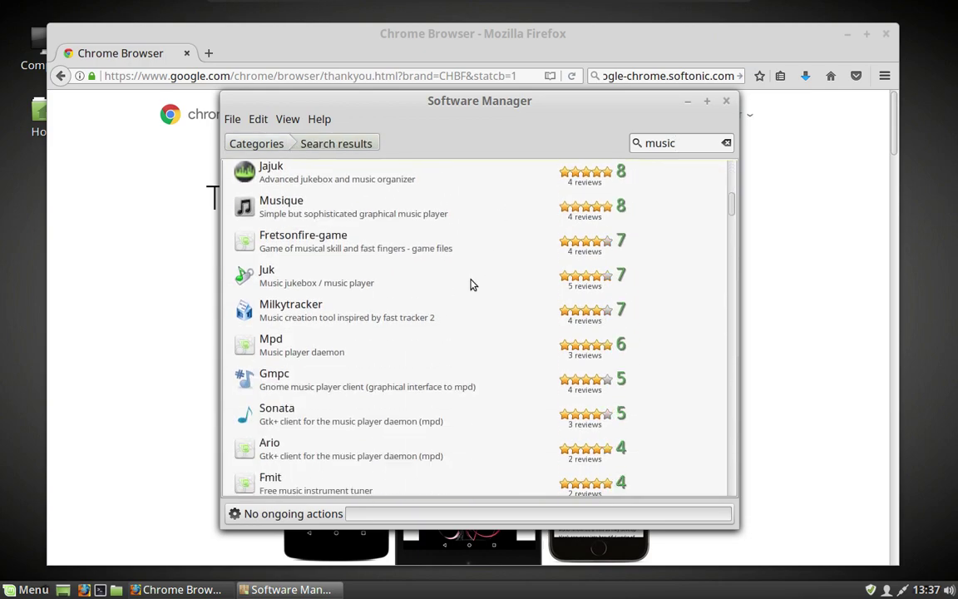
pyautogui.scroll(20, 471, 284)
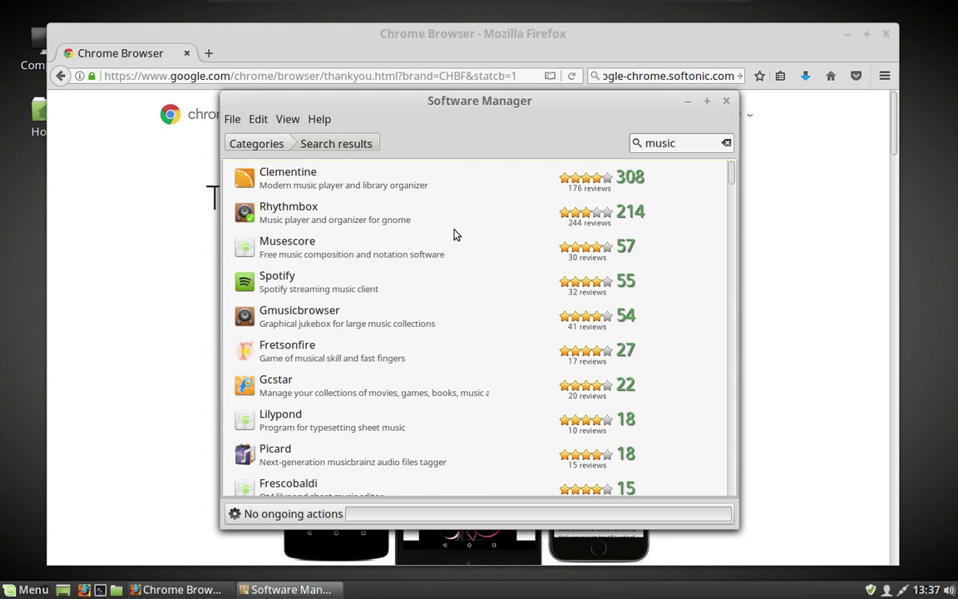
pyautogui.moveTo(697, 147); pyautogui.dragTo(525, 149)
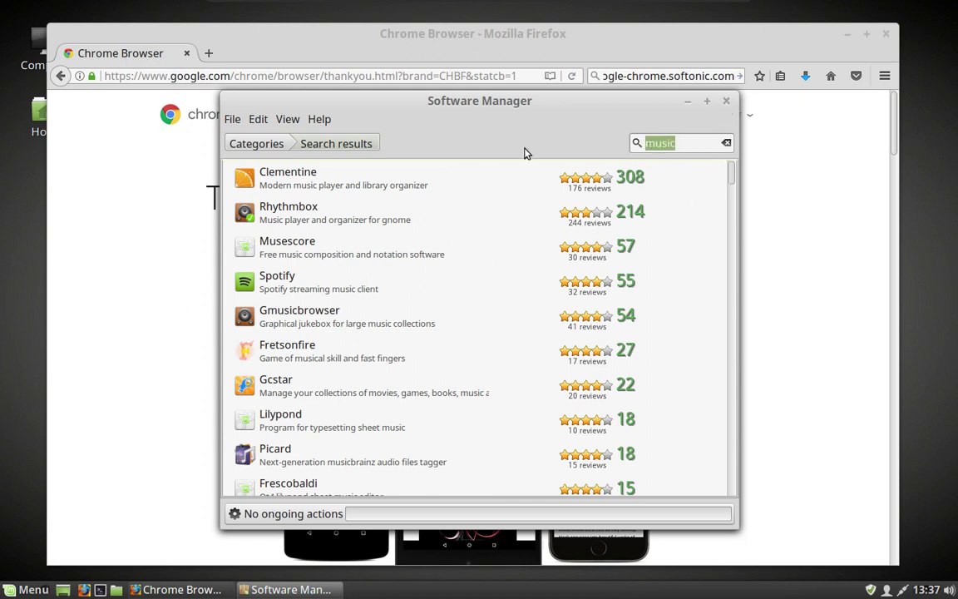
pyautogui.write('htop')
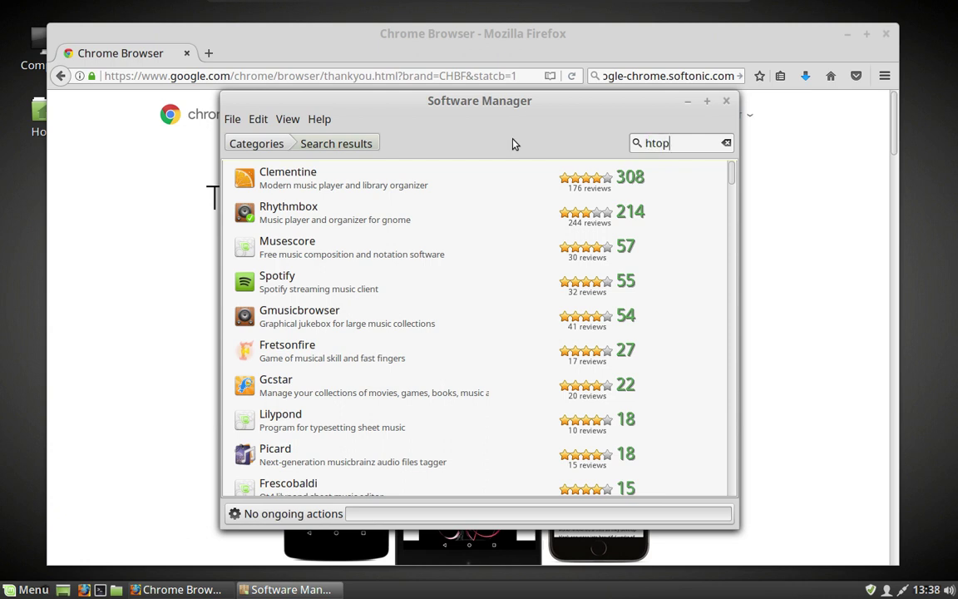
pyautogui.press('Return')
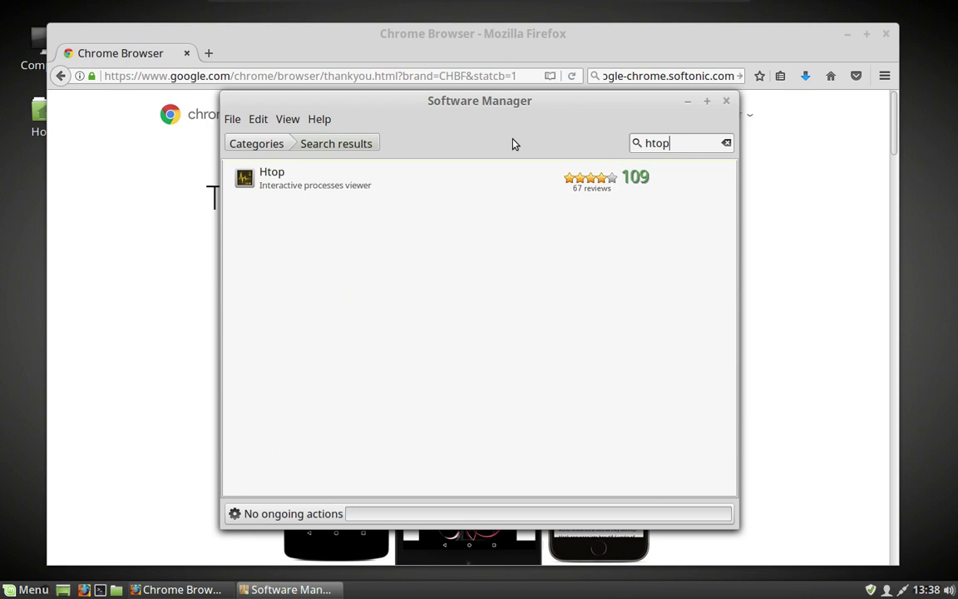
# - Install Htop from its details page and close Software Manager
pyautogui.click(417, 176)
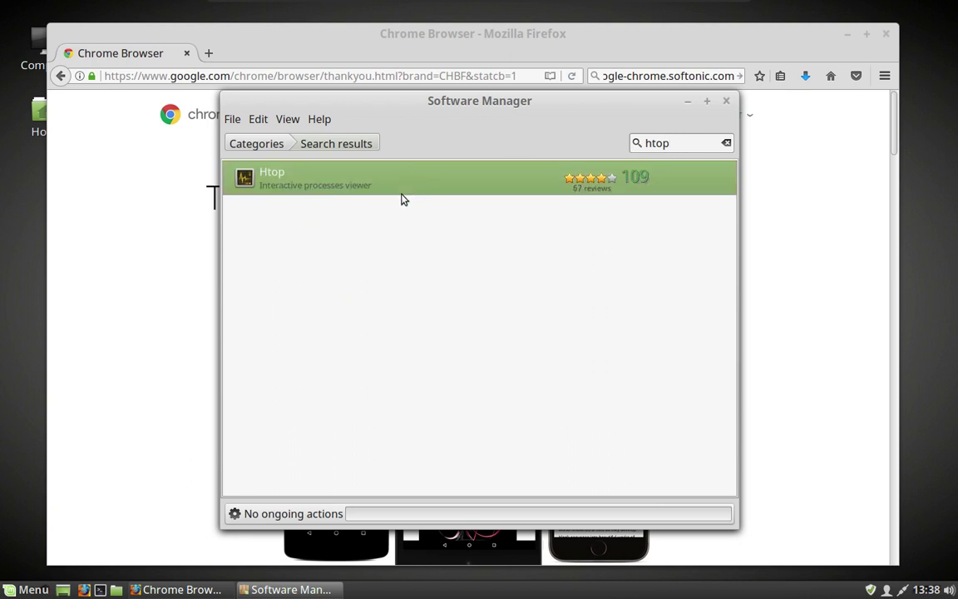
pyautogui.doubleClick(402, 191)
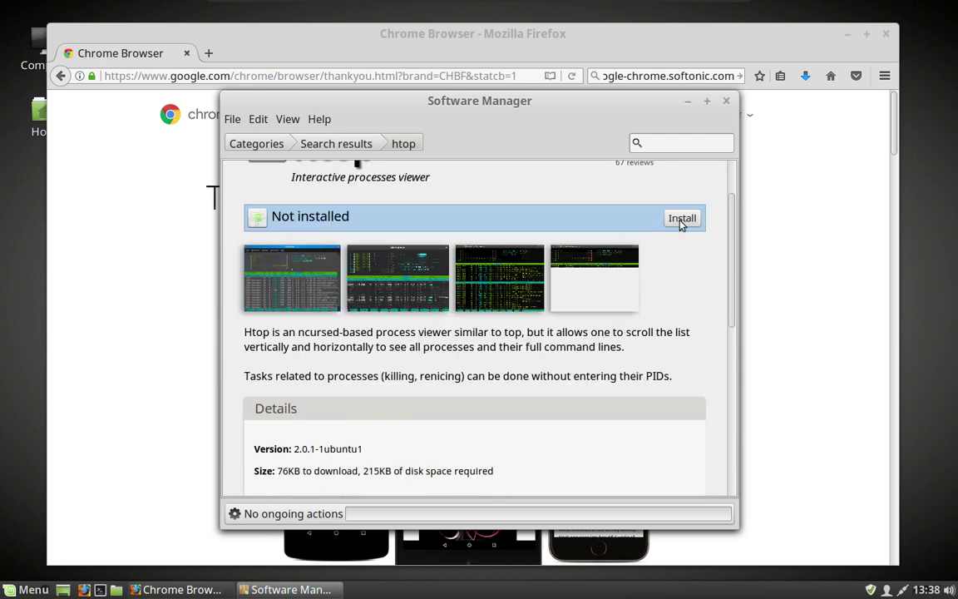
pyautogui.click(681, 217)
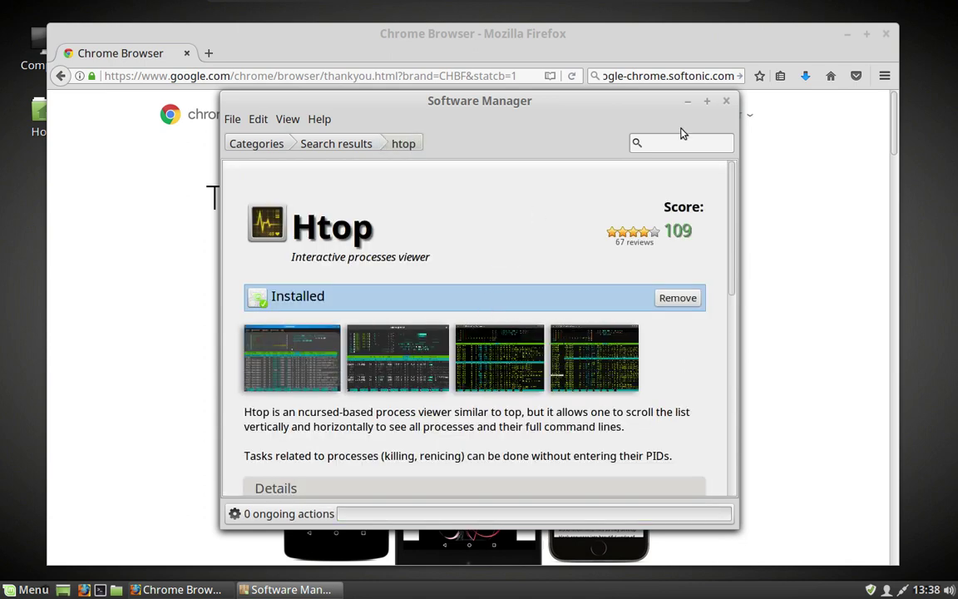
pyautogui.click(726, 101)
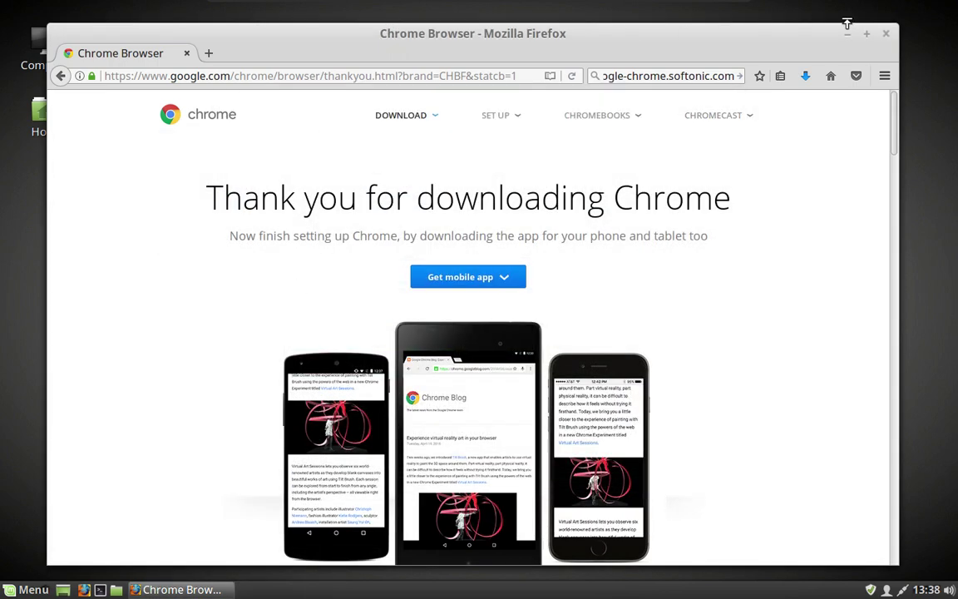
# - Keep Firefox open until google-chrome-stable_current_amd64.deb finishes downloading, then close Firefox
pyautogui.click(886, 34)
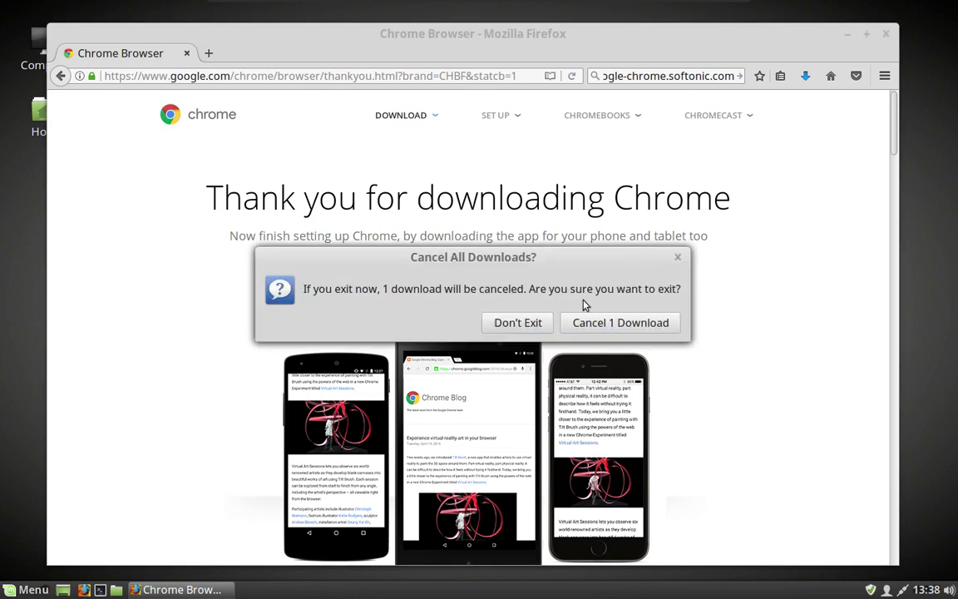
pyautogui.click(533, 325)
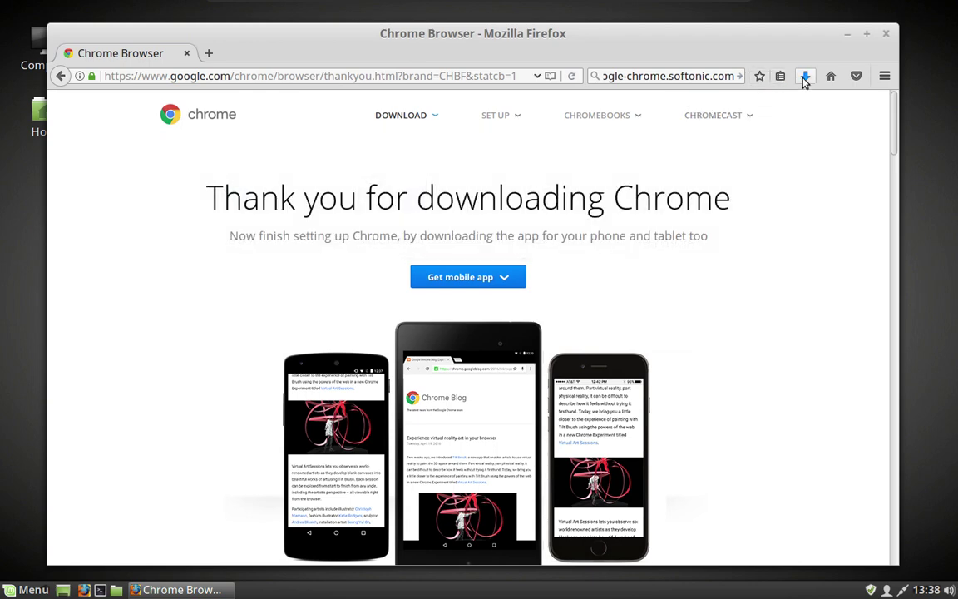
pyautogui.click(805, 77)
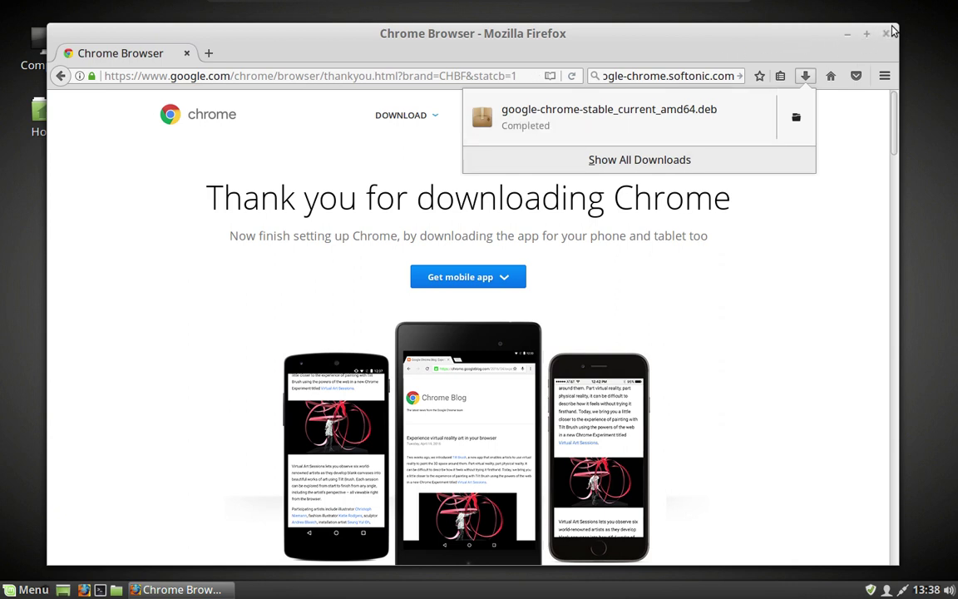
pyautogui.click(890, 32)
pyautogui.click(886, 33)
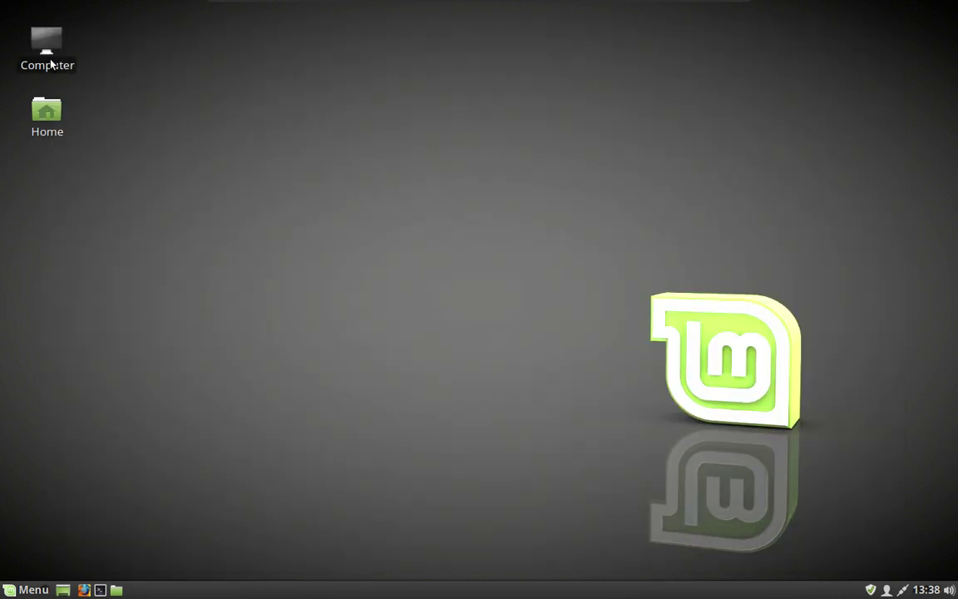
# - Open google-chrome-stable_current_amd64.deb from Home > Downloads in the package installer
pyautogui.click(41, 123)
pyautogui.doubleClick(42, 125)
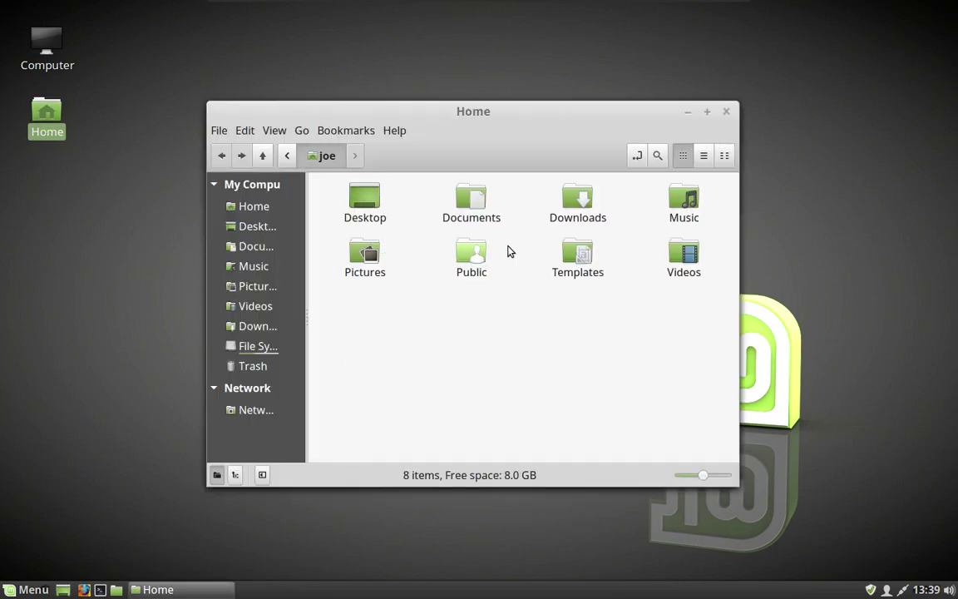
pyautogui.doubleClick(583, 212)
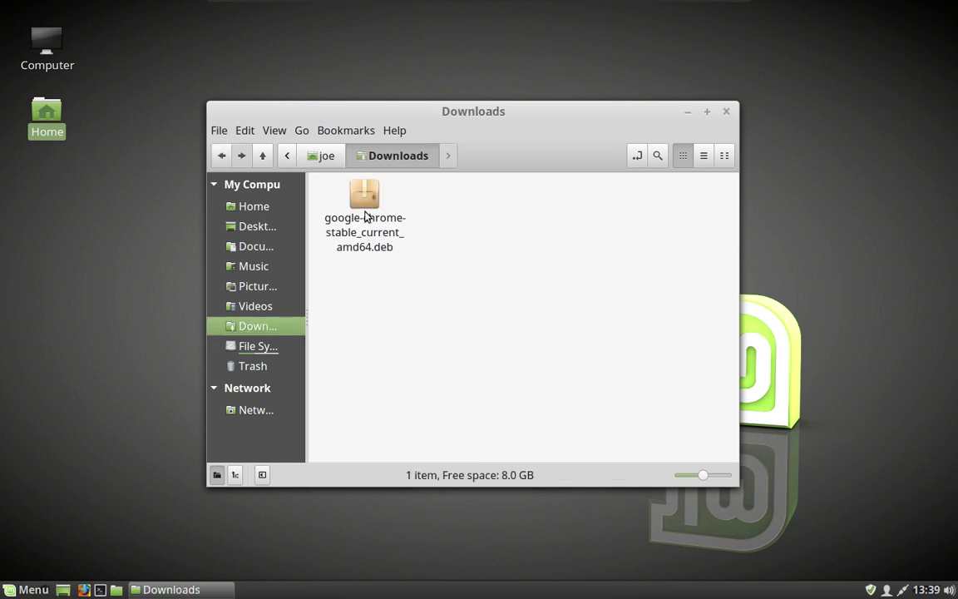
pyautogui.doubleClick(365, 215)
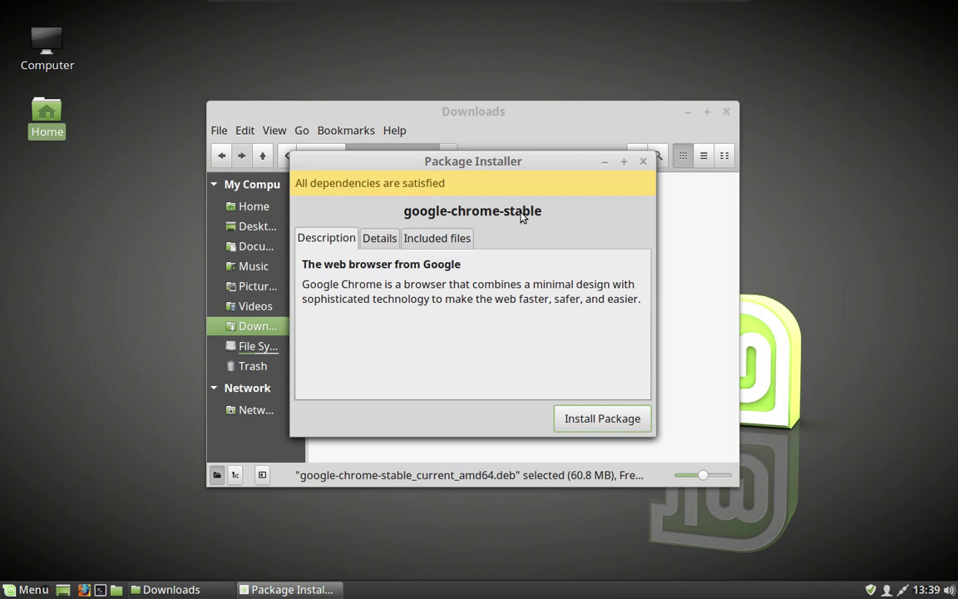
# - Install google-chrome-stable with the admin password, then close the installer and Downloads window
pyautogui.click(596, 417)
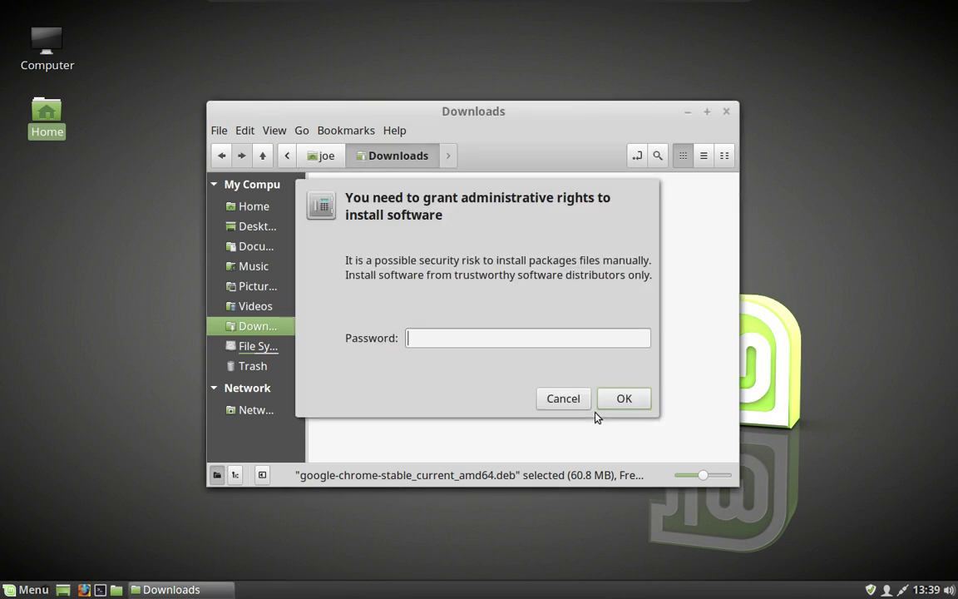
pyautogui.write('••••••••')
pyautogui.press('Return')
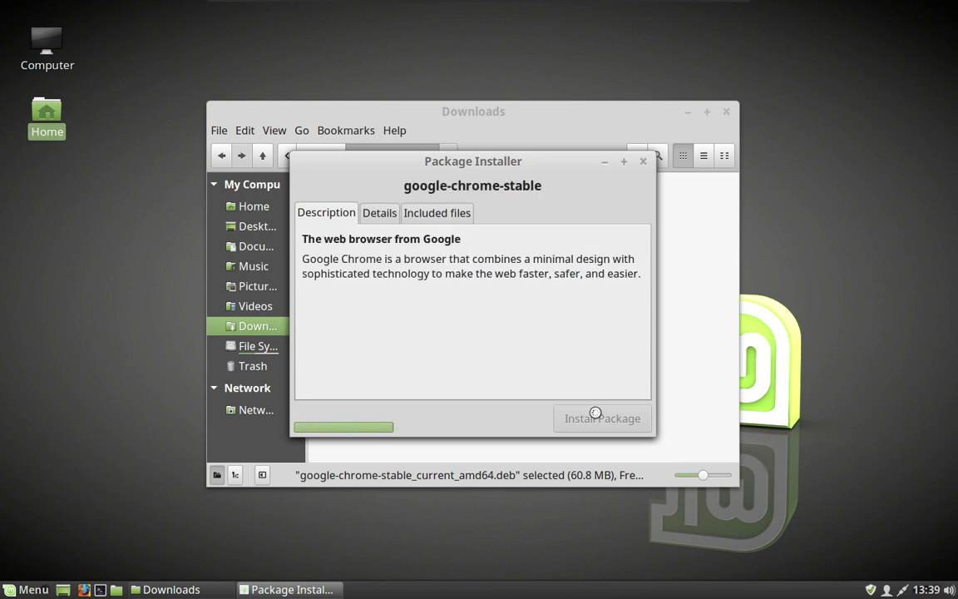
pyautogui.click(596, 415)
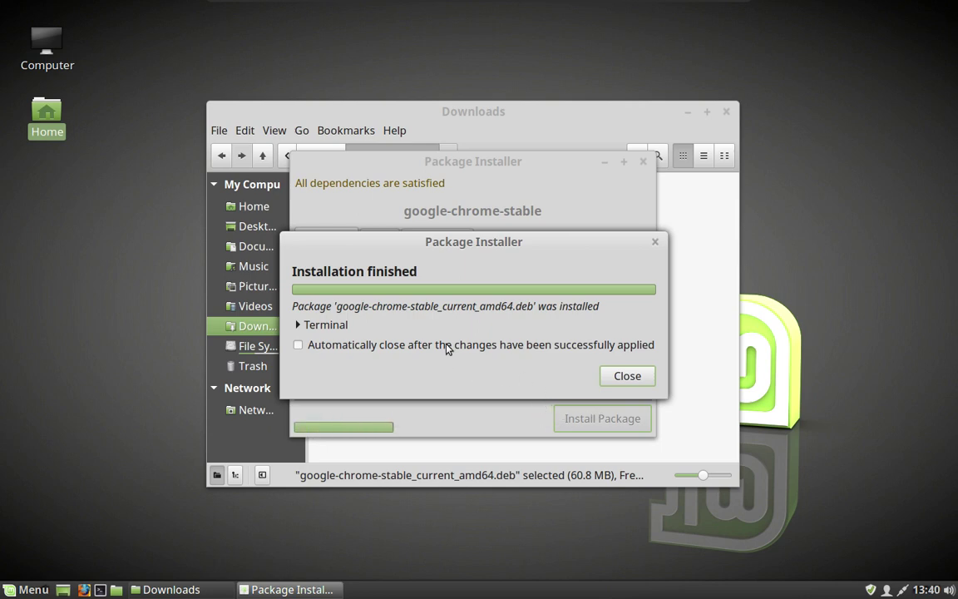
pyautogui.press('Return')
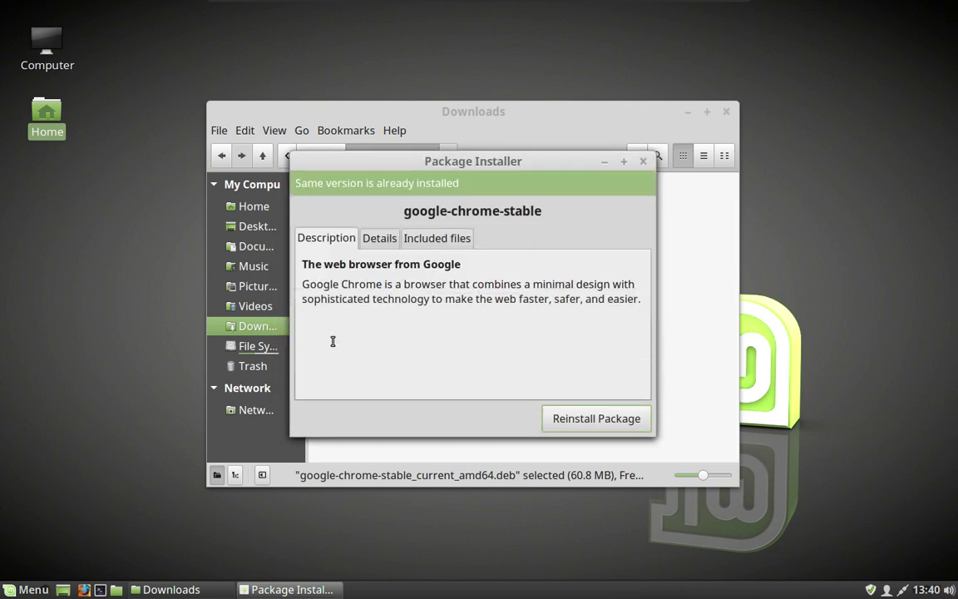
pyautogui.click(643, 162)
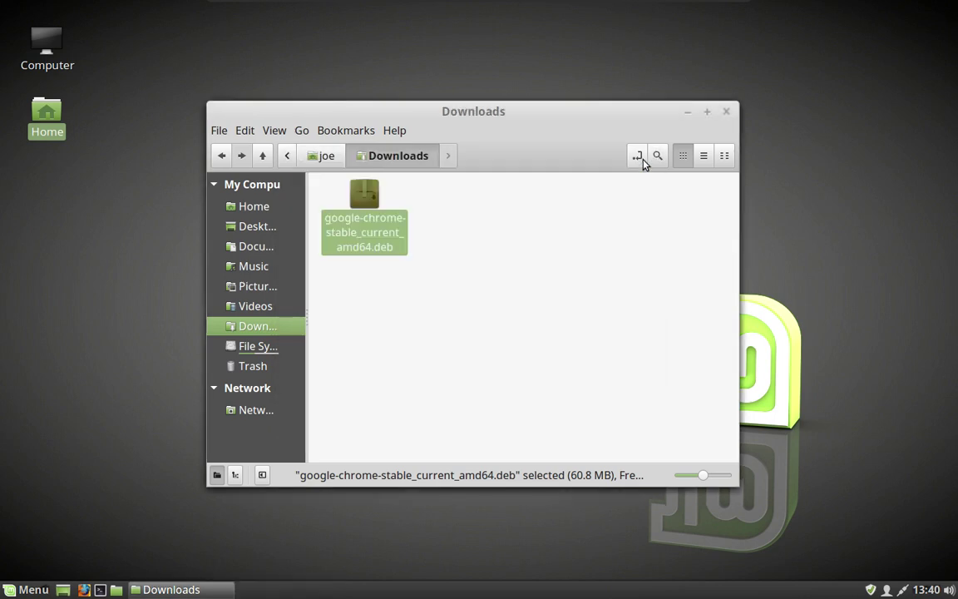
pyautogui.click(728, 114)
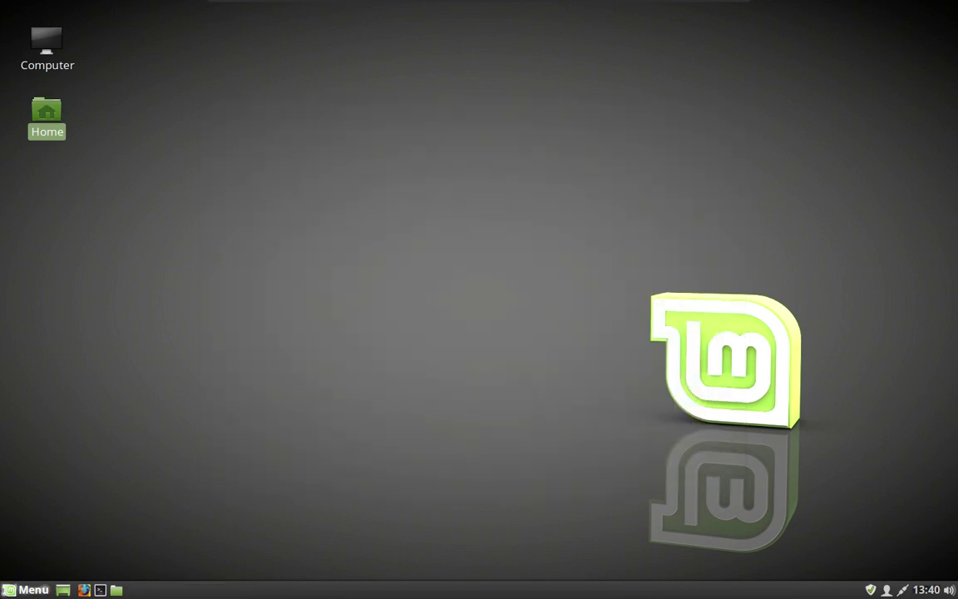
# - Add Google Chrome from the Menu's Internet category to the favorites
pyautogui.click(4, 587)
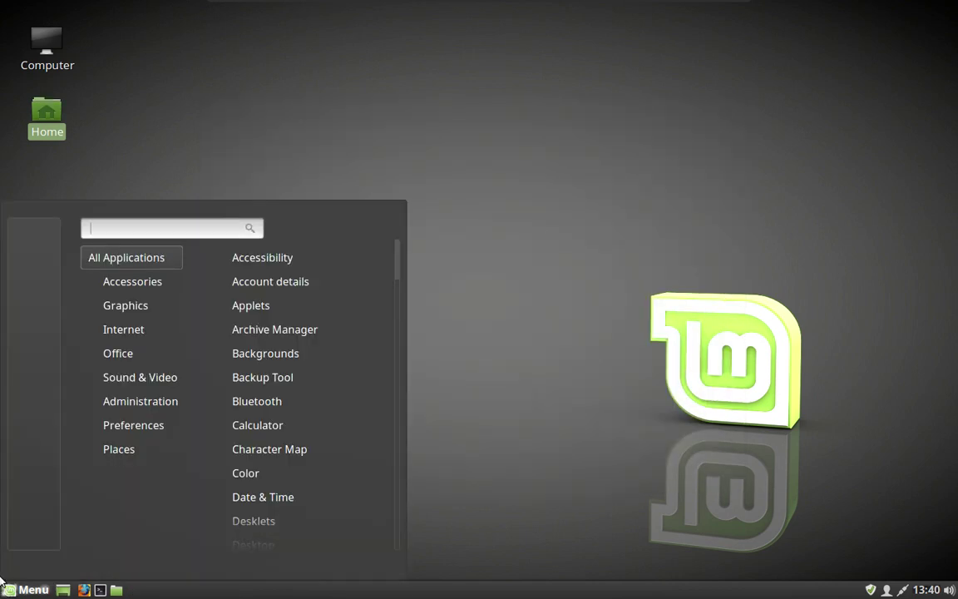
pyautogui.moveTo(124, 305)
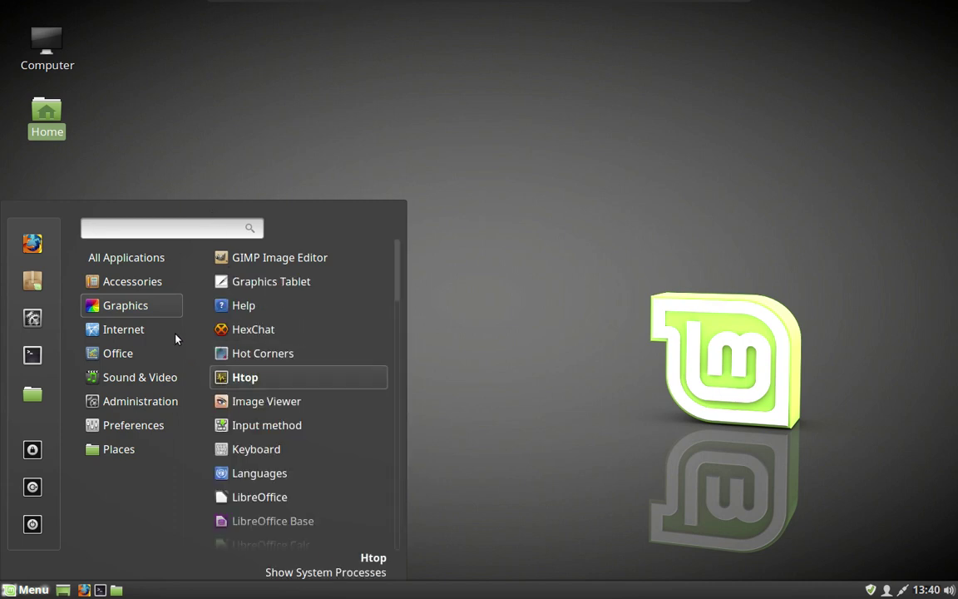
pyautogui.moveTo(172, 332)
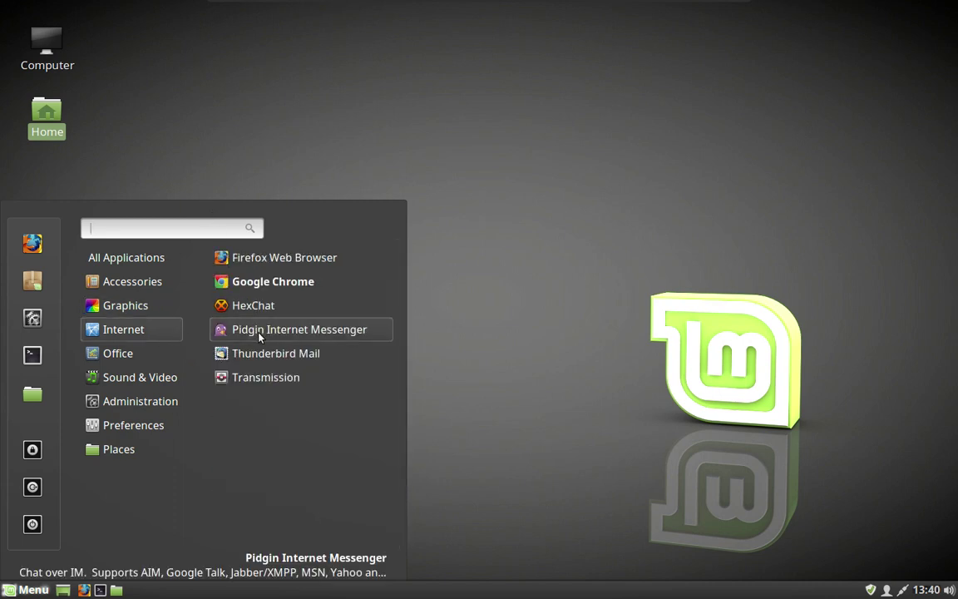
pyautogui.rightClick(306, 283)
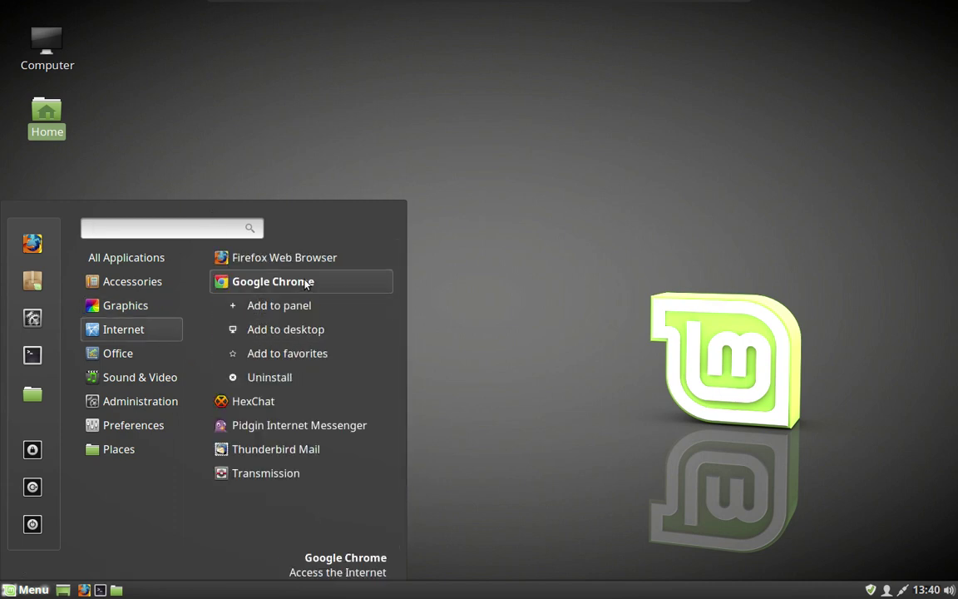
pyautogui.click(363, 364)
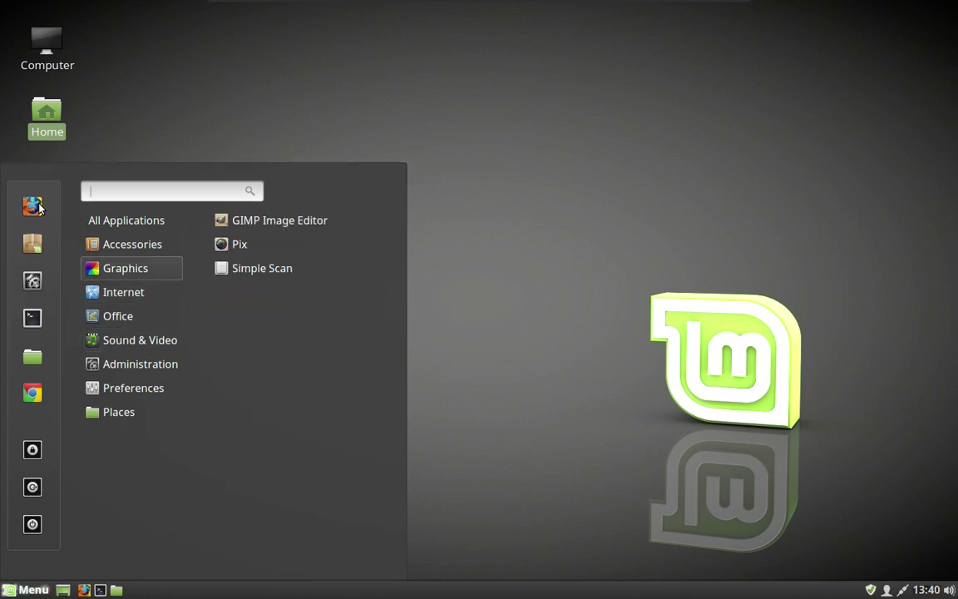
# - Move the Google Chrome favourite to the top of the list and close the stray Firefox window
pyautogui.click(37, 207)
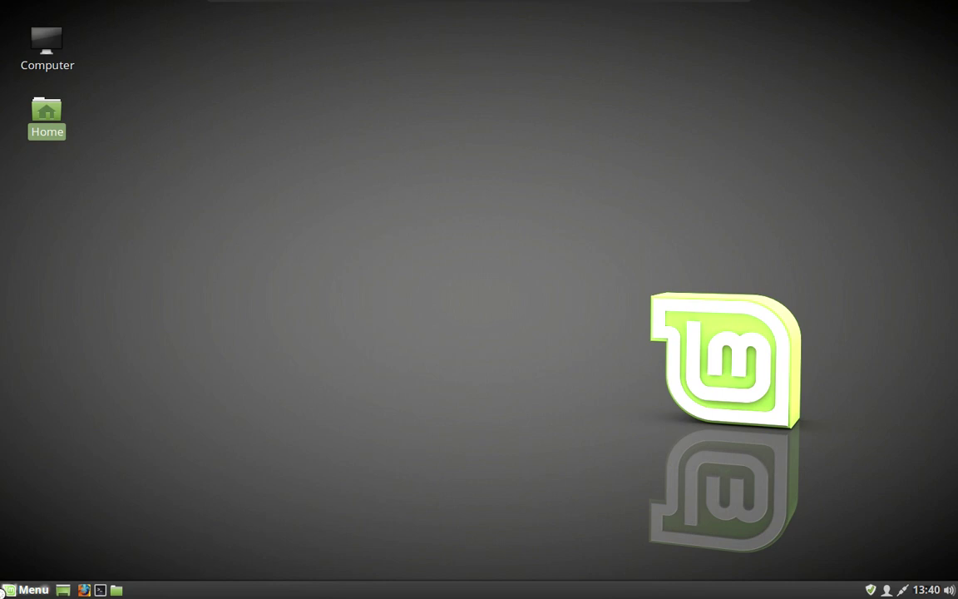
pyautogui.click(8, 589)
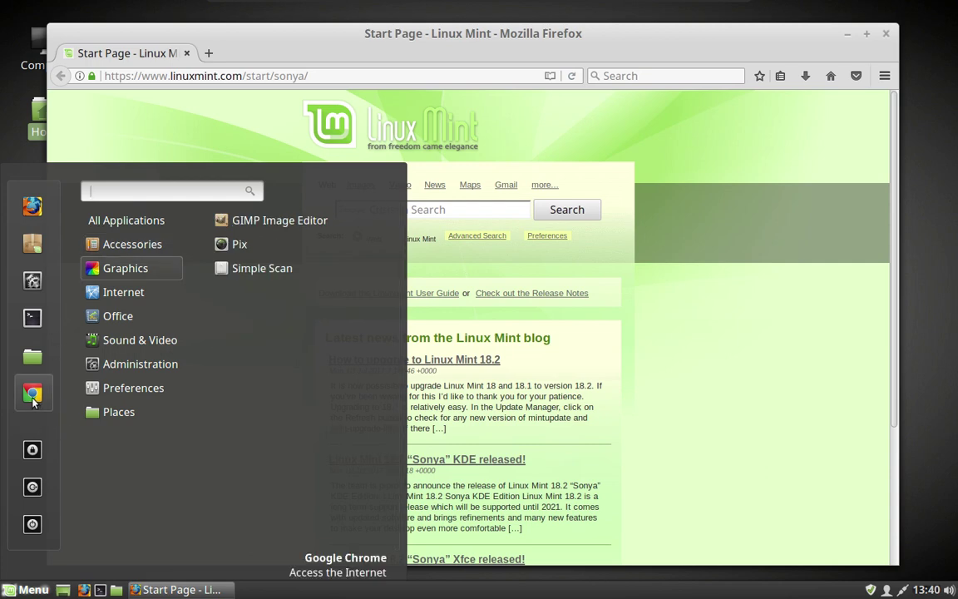
pyautogui.moveTo(32, 391); pyautogui.dragTo(36, 160)
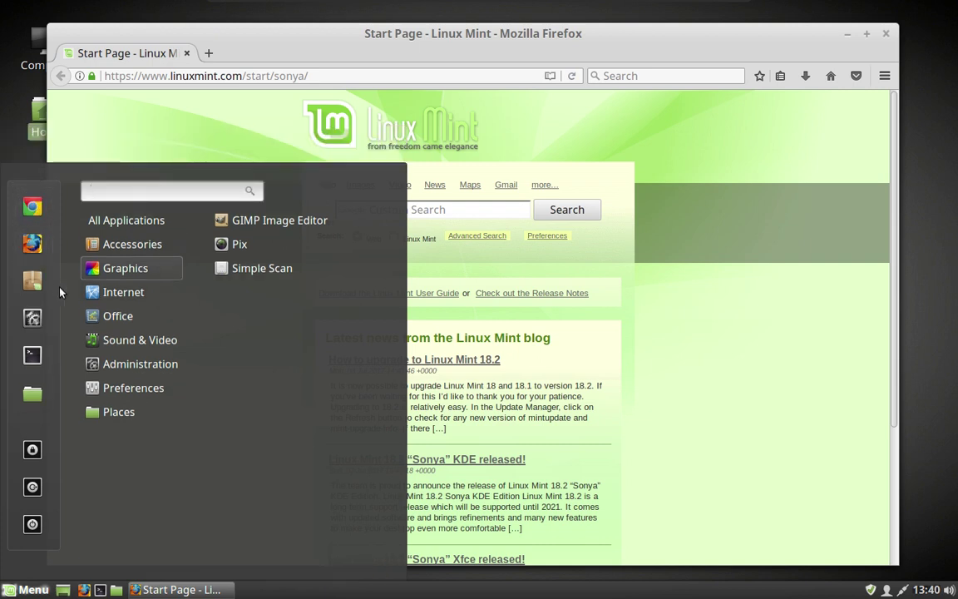
pyautogui.click(885, 33)
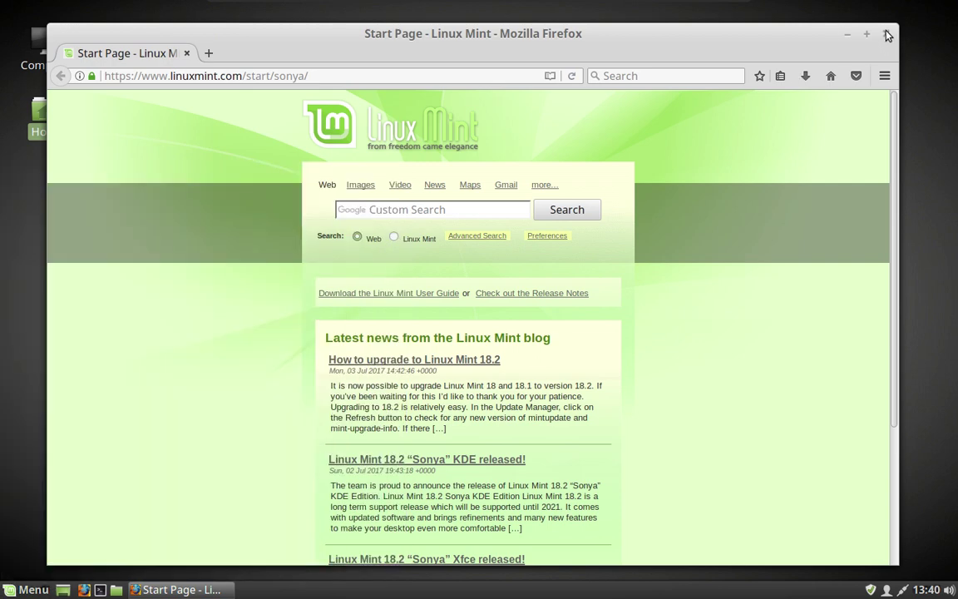
pyautogui.click(887, 35)
pyautogui.click(3, 592)
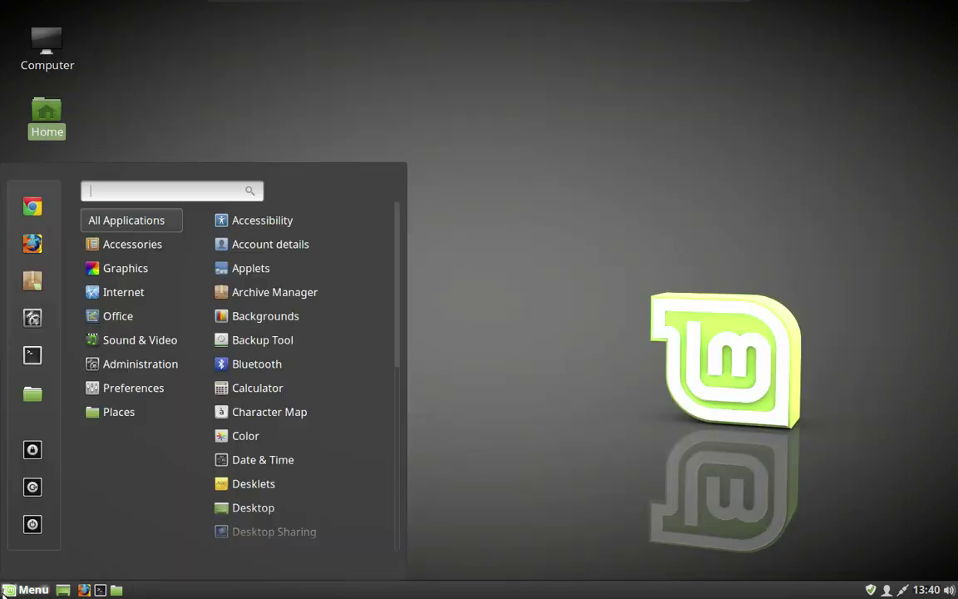
# - Launch Chrome for the first time with usage statistics and crash reports turned off, then close it
pyautogui.click(33, 212)
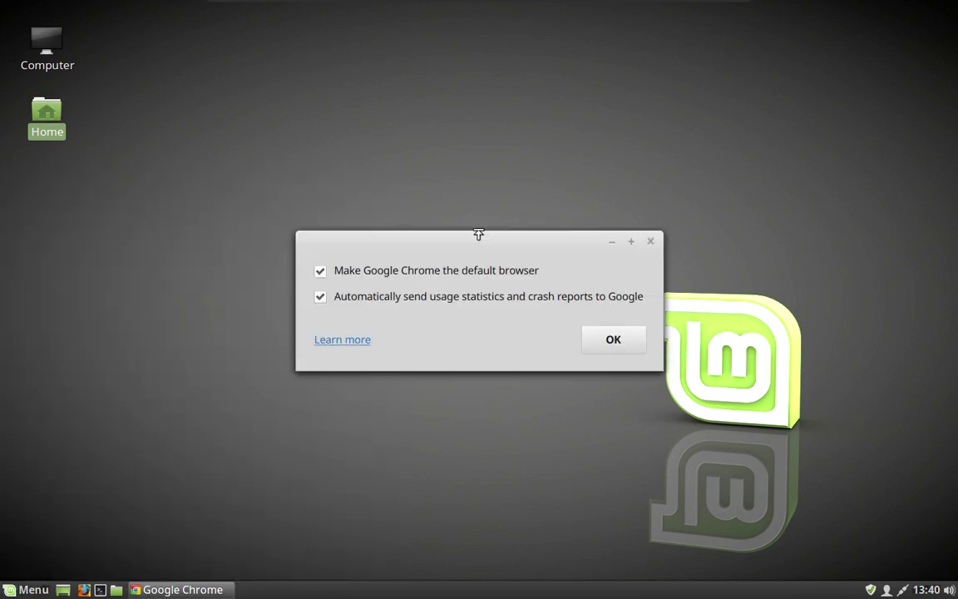
pyautogui.click(471, 297)
pyautogui.click(618, 343)
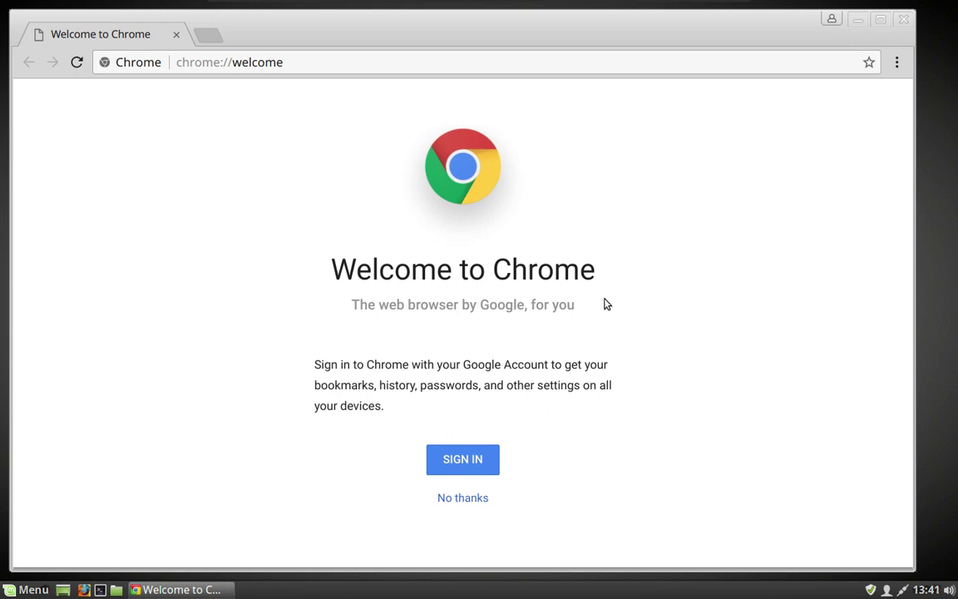
pyautogui.click(905, 20)
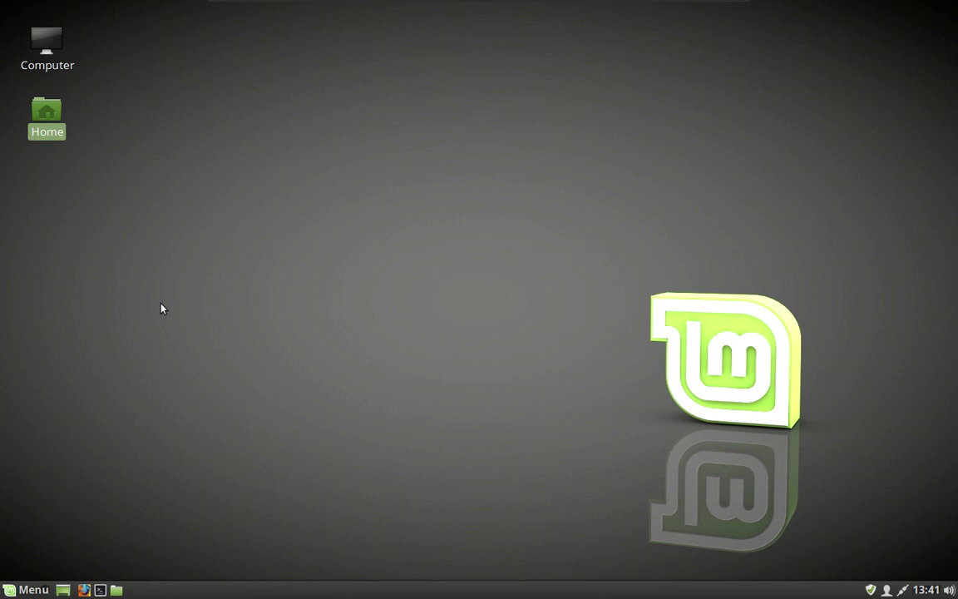
# - Browse the menu's Accessories, Graphics, Sound & Video, Administration, Preferences and All Applications categories
pyautogui.click(2, 592)
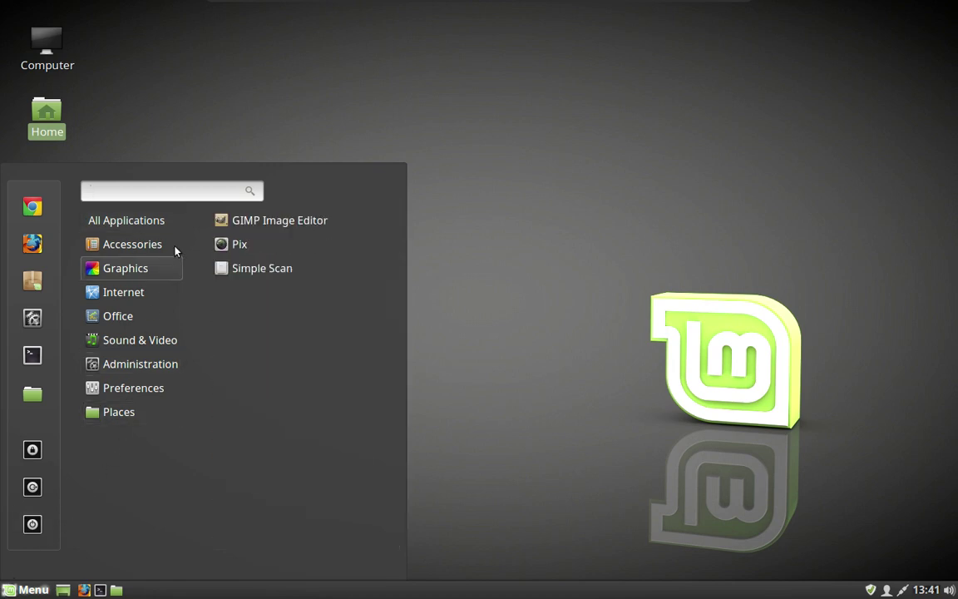
pyautogui.moveTo(156, 320)
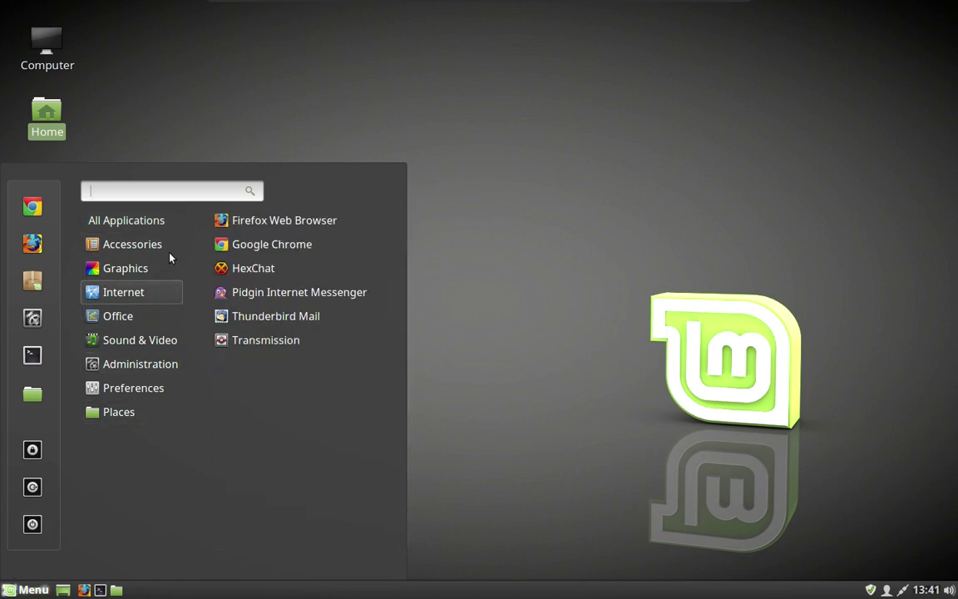
pyautogui.moveTo(169, 257)
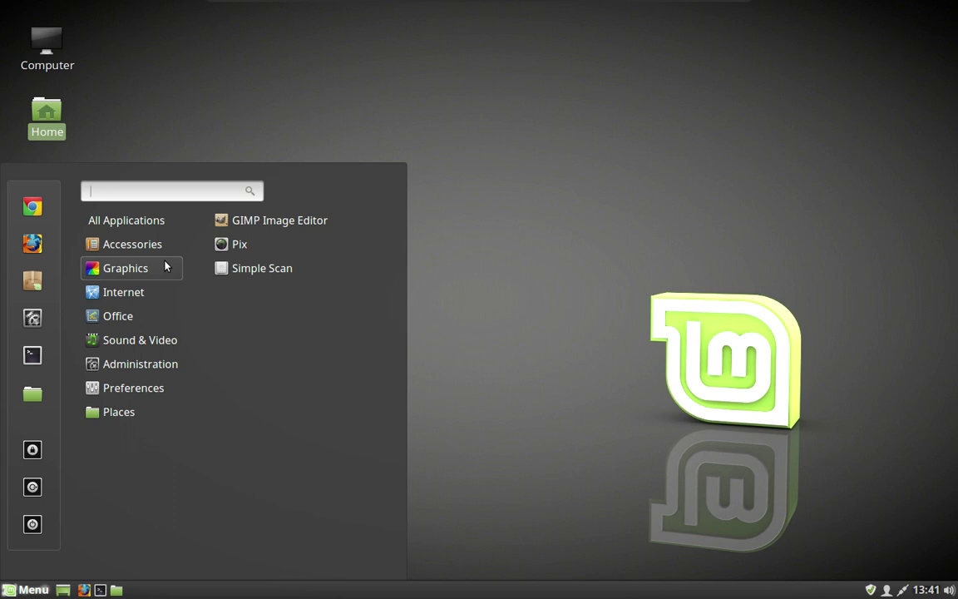
pyautogui.moveTo(154, 344)
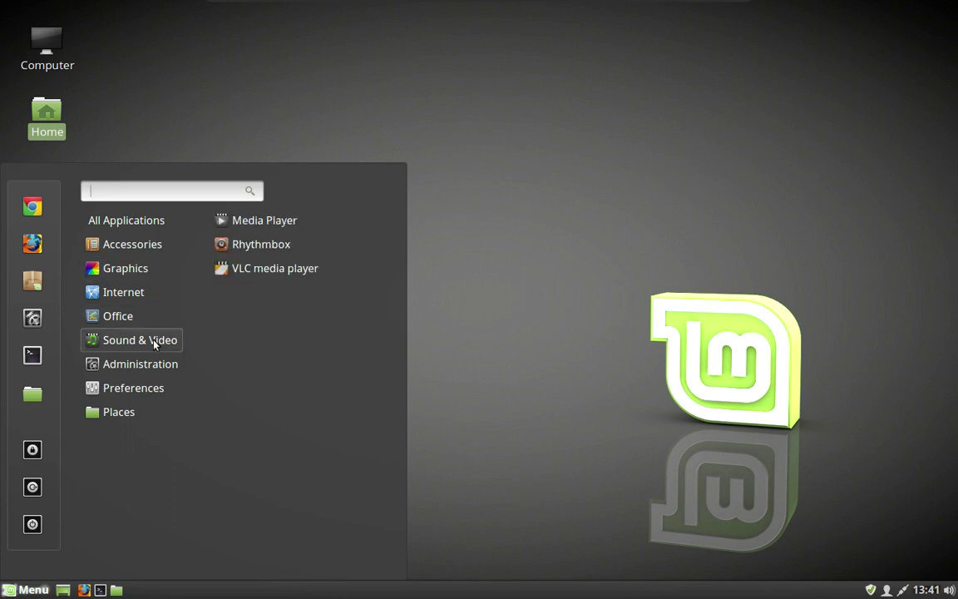
pyautogui.moveTo(157, 289)
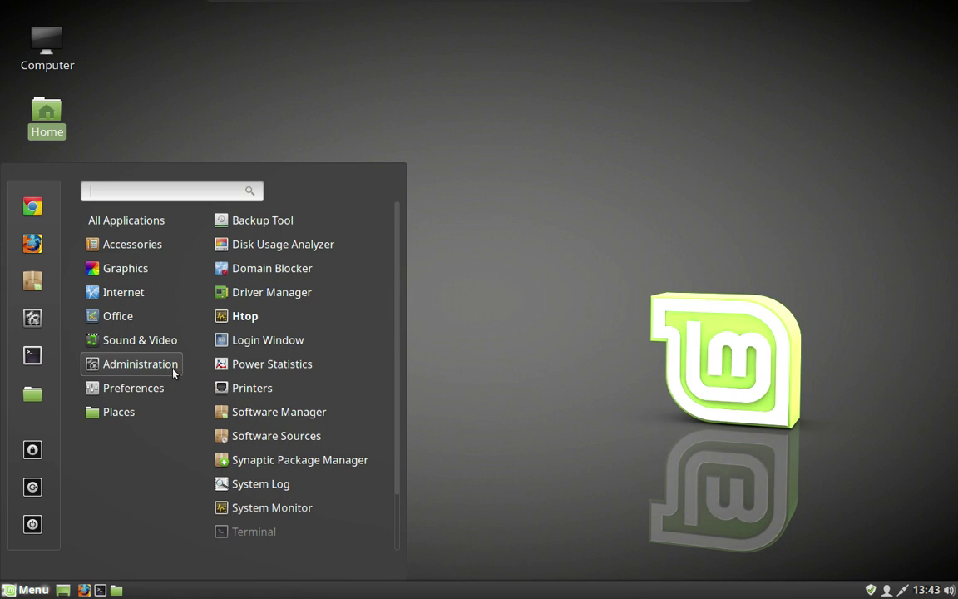
pyautogui.moveTo(175, 389)
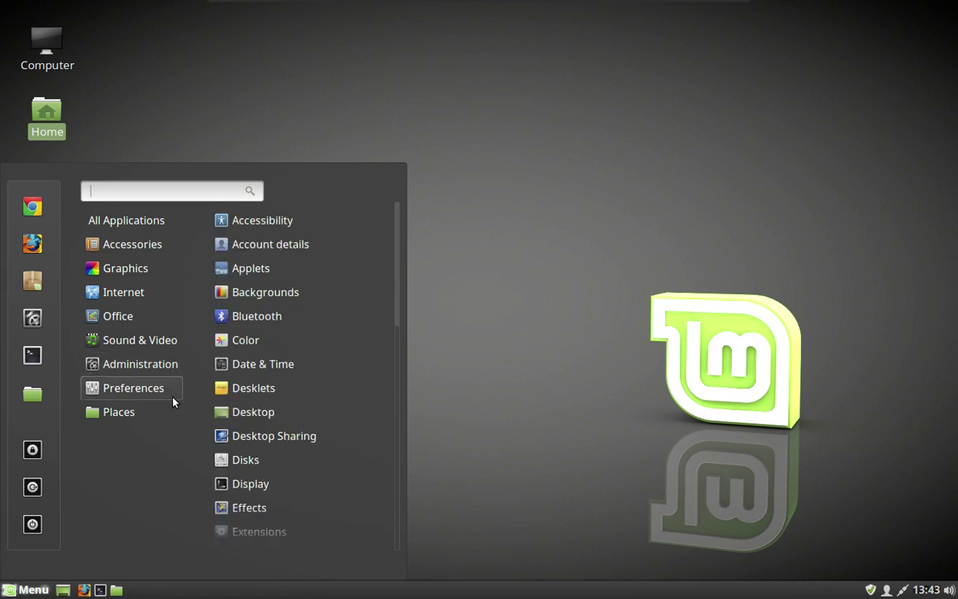
pyautogui.moveTo(165, 420)
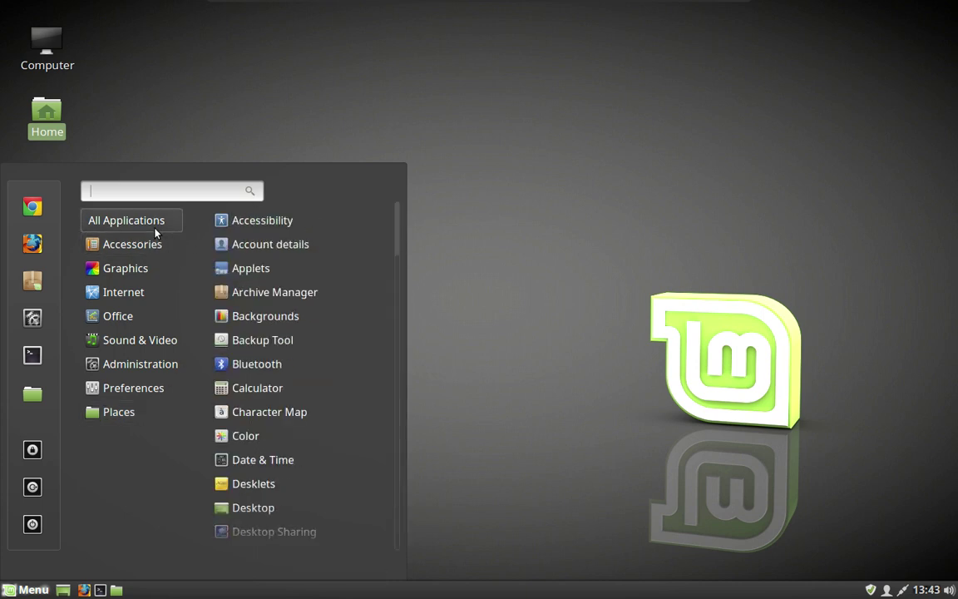
# - Launch System Settings from the menu's favourites sidebar and dismiss the menu afterwards
pyautogui.click(234, 85)
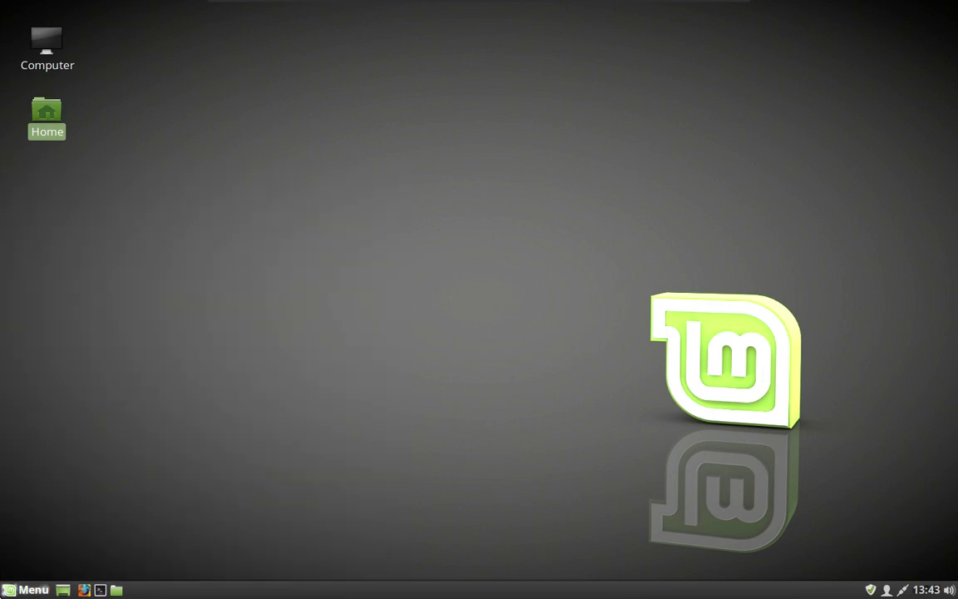
pyautogui.click(18, 588)
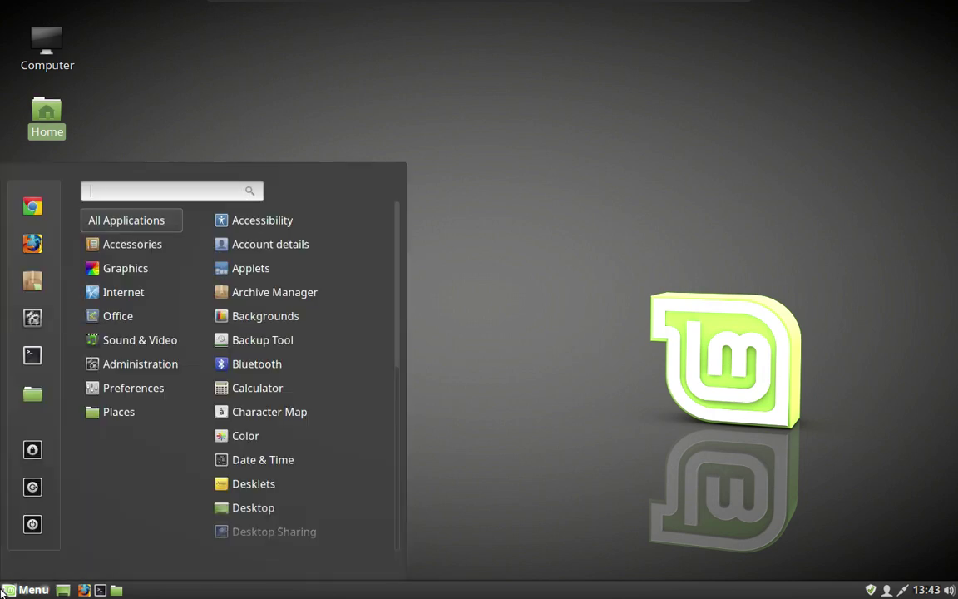
pyautogui.click(30, 319)
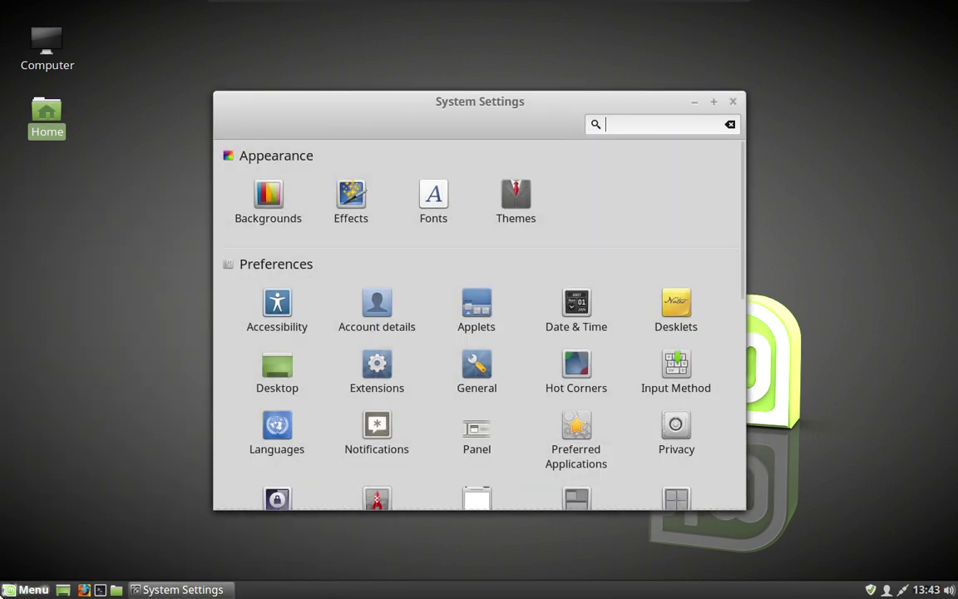
pyautogui.click(25, 589)
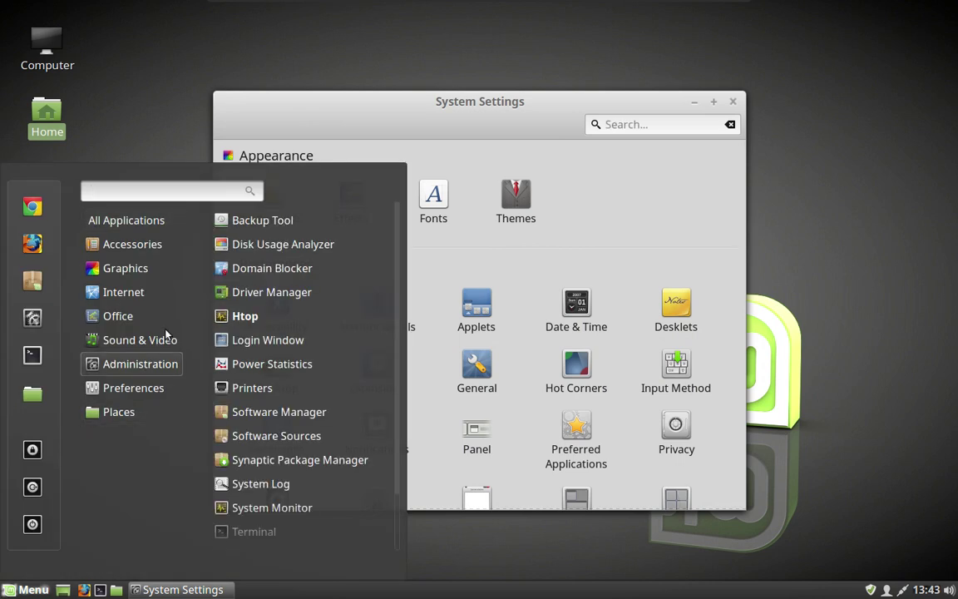
pyautogui.moveTo(169, 320)
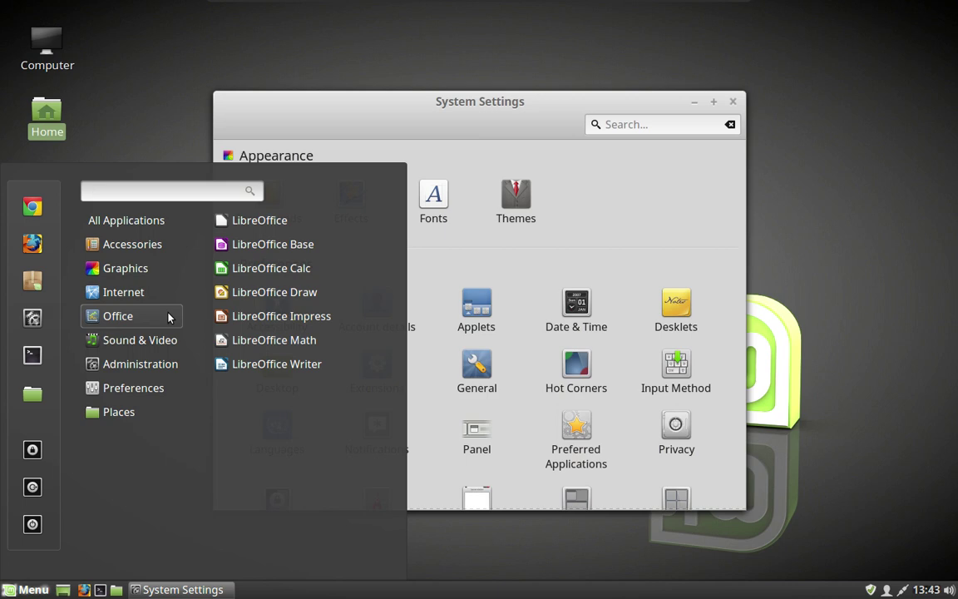
pyautogui.click(505, 39)
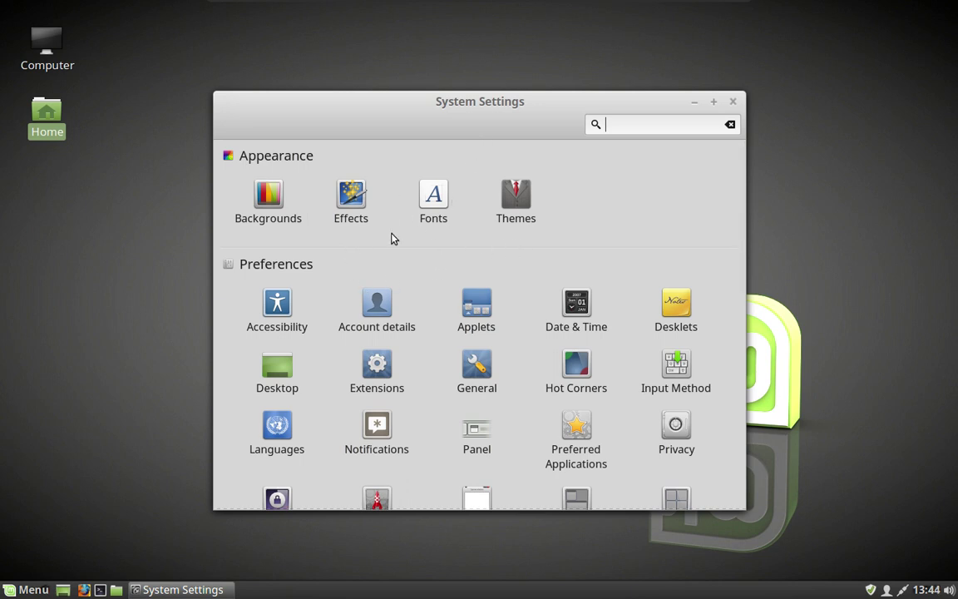
# - In Backgrounds, pick Street Lights from the Sonya collection as wallpaper and go back to the overview
pyautogui.click(263, 194)
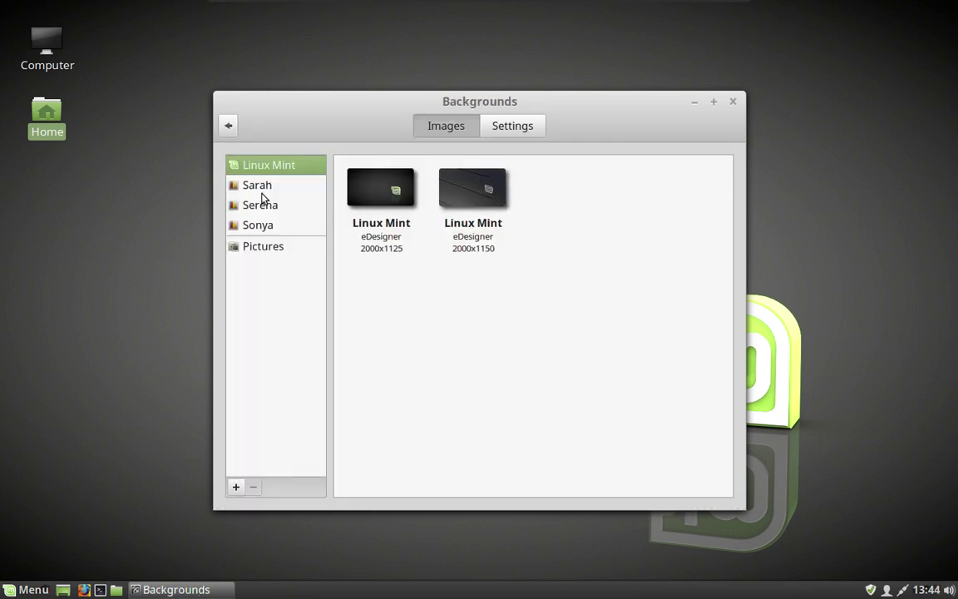
pyautogui.click(282, 212)
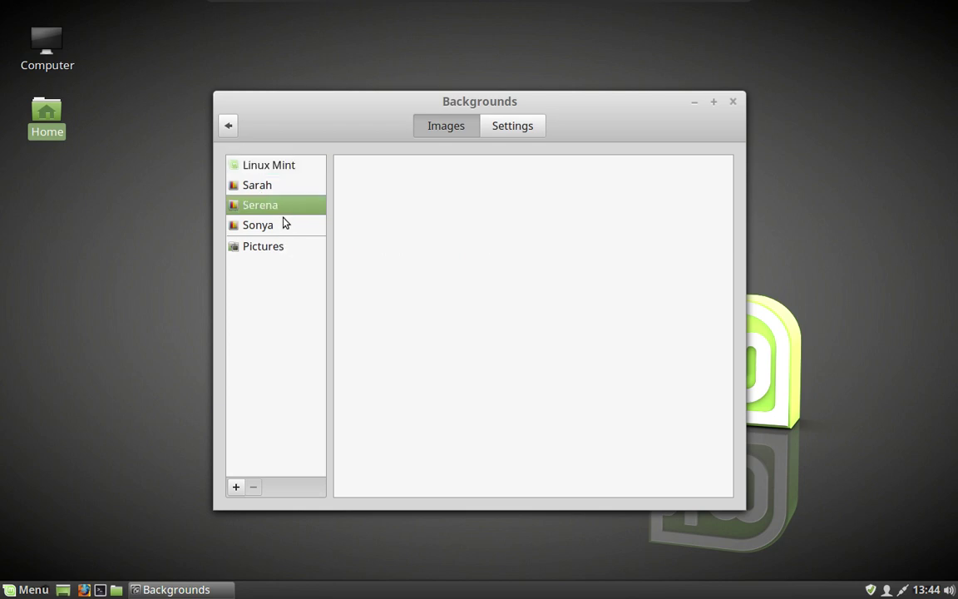
pyautogui.click(284, 227)
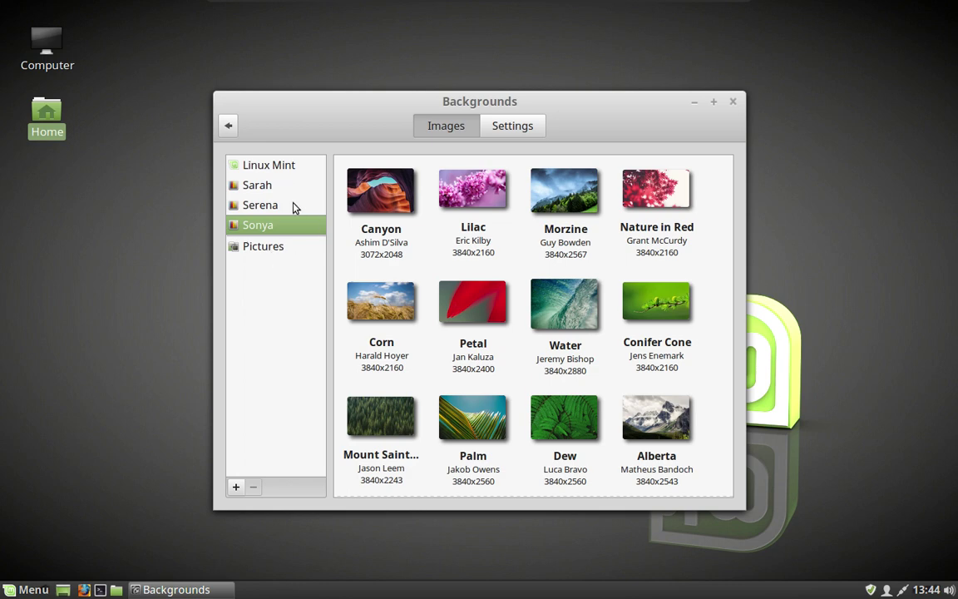
pyautogui.scroll(-5, 488, 367)
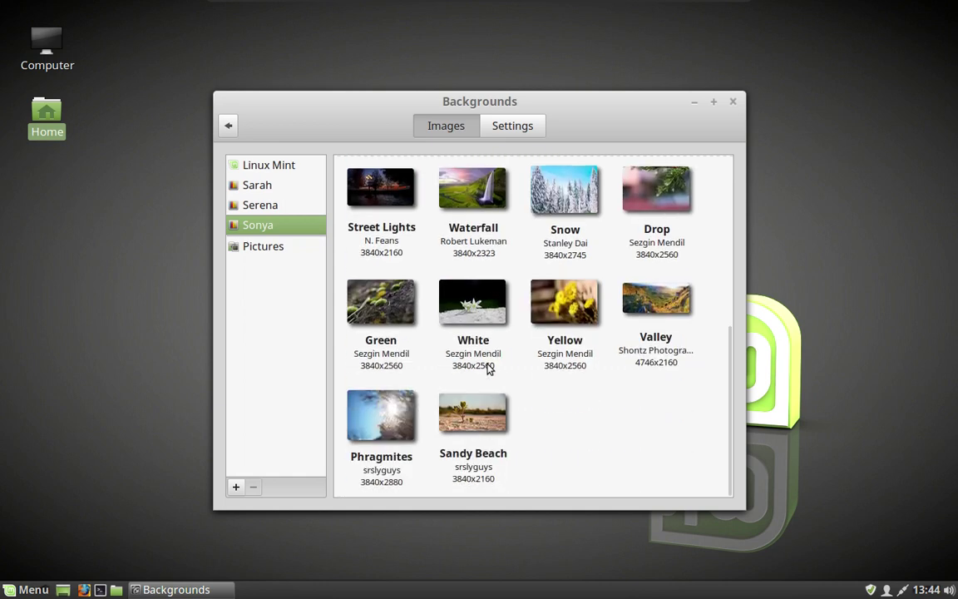
pyautogui.scroll(3, 488, 363)
pyautogui.scroll(2, 488, 363)
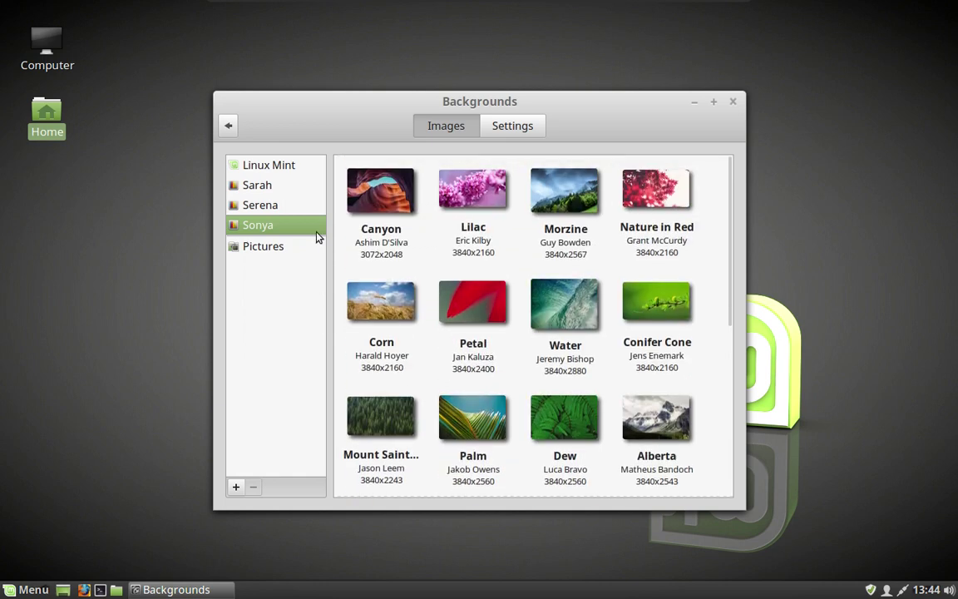
pyautogui.scroll(-3, 427, 302)
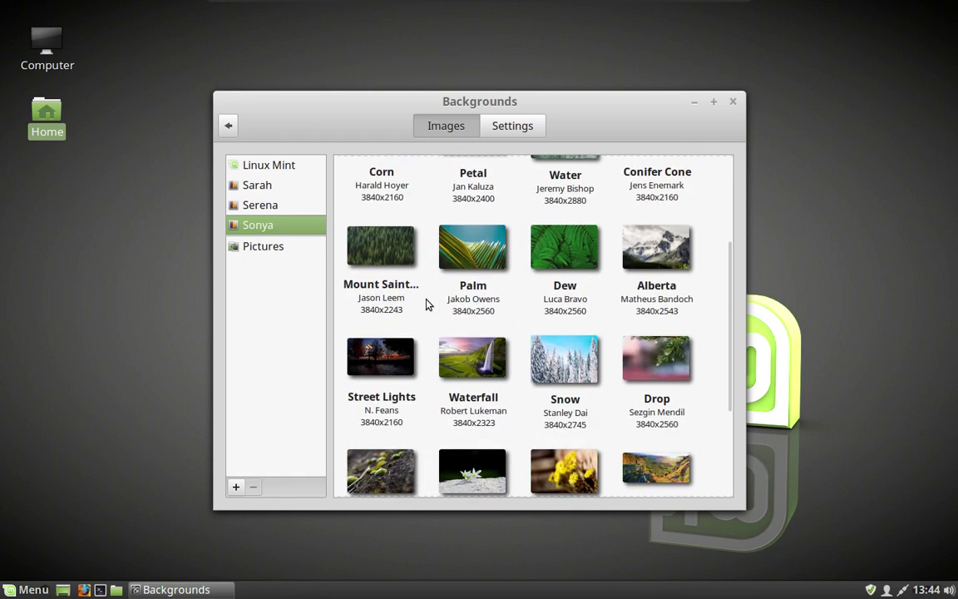
pyautogui.click(382, 358)
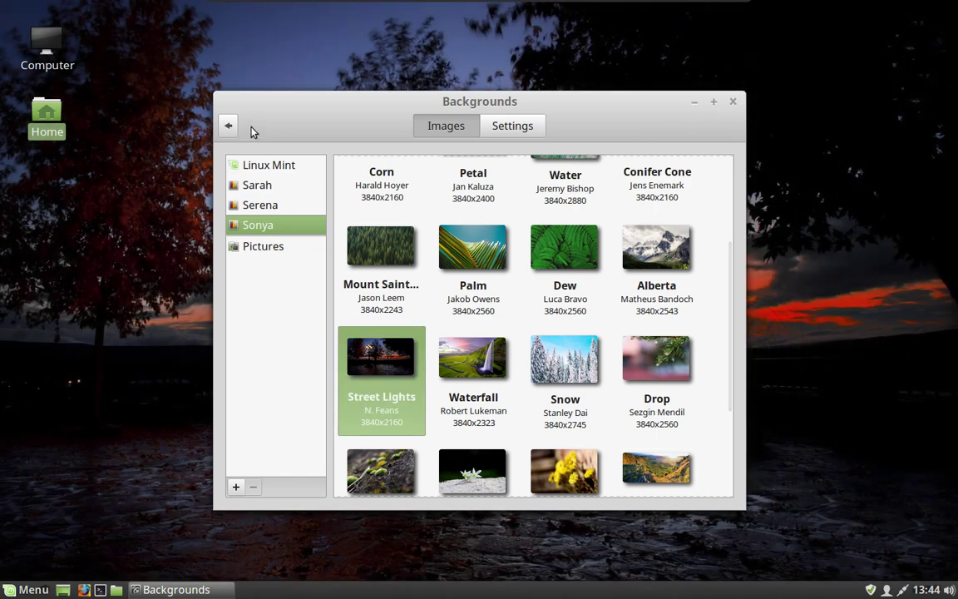
pyautogui.click(222, 126)
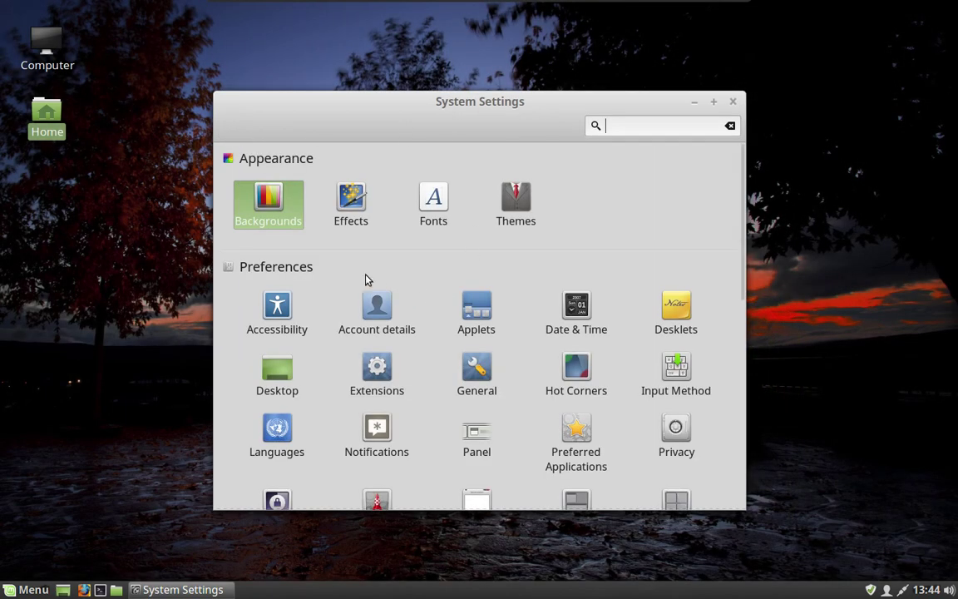
# - In Themes, choose Mint-Y-Dark for window borders, controls and desktop, and Mint-Y for icons
pyautogui.click(517, 197)
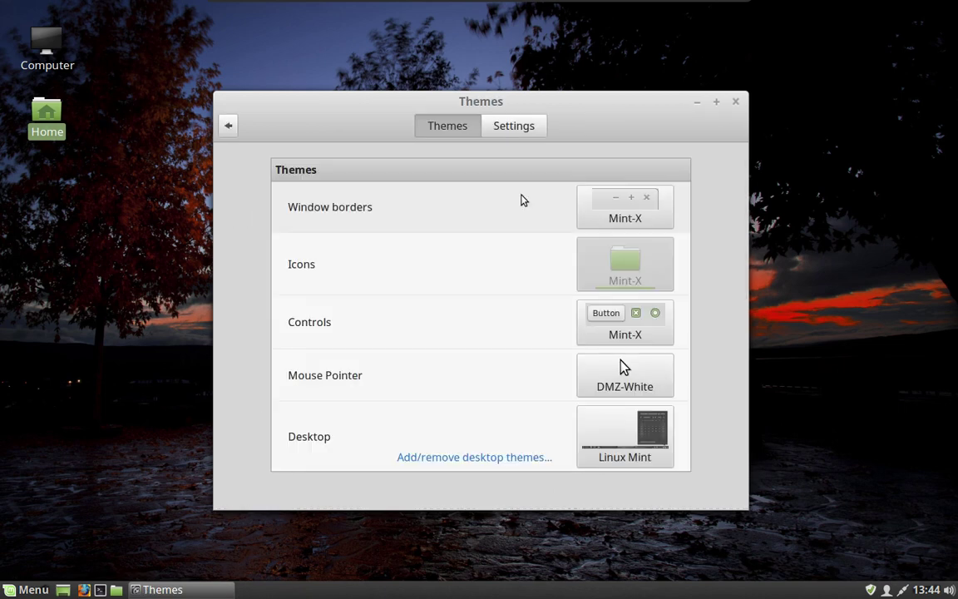
pyautogui.click(632, 212)
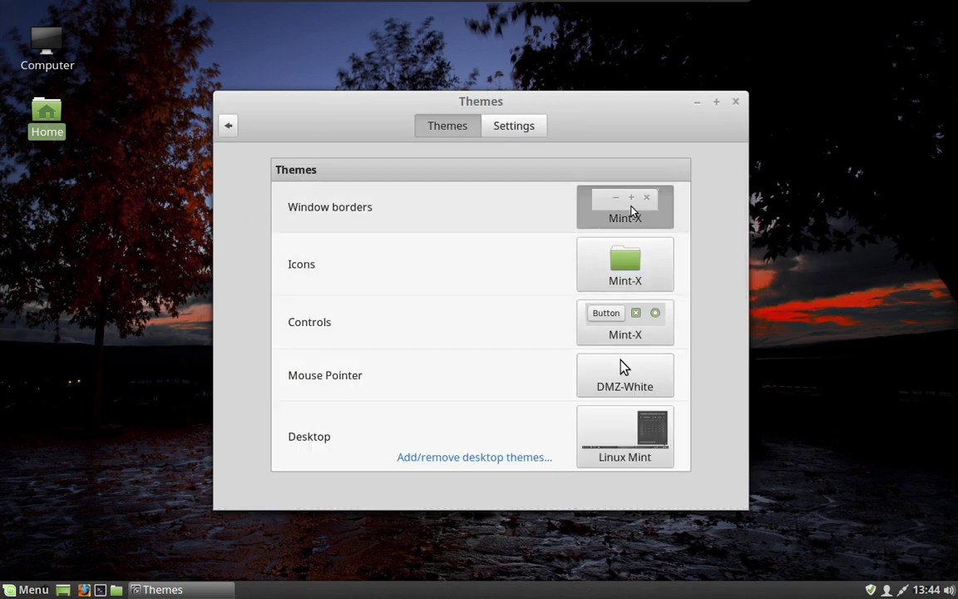
pyautogui.click(854, 297)
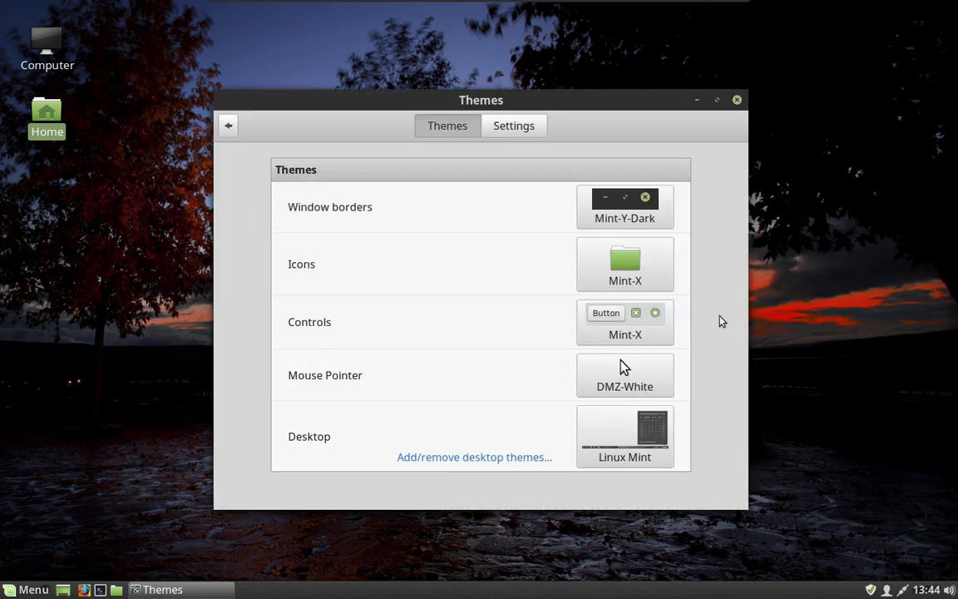
pyautogui.click(637, 269)
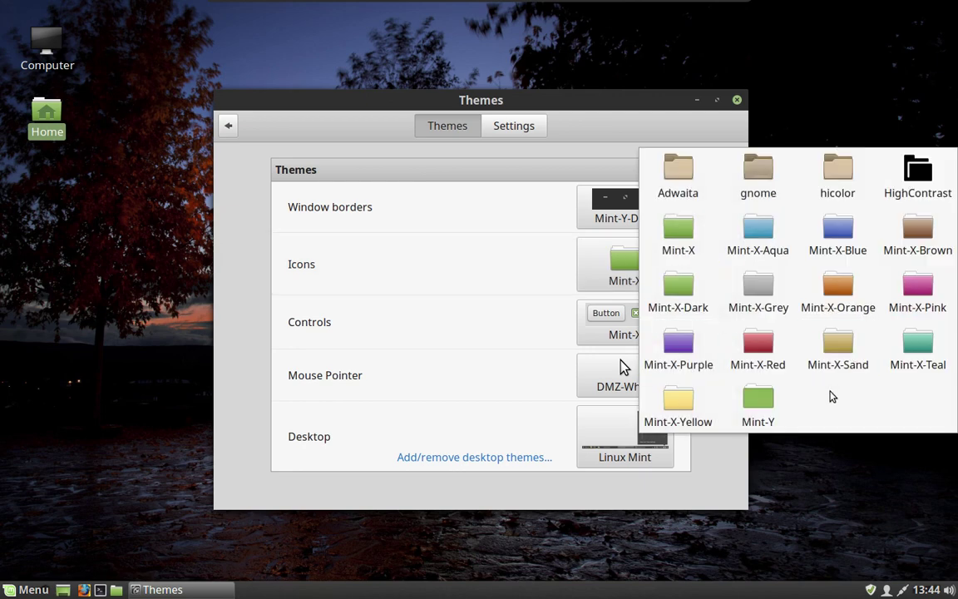
pyautogui.click(757, 405)
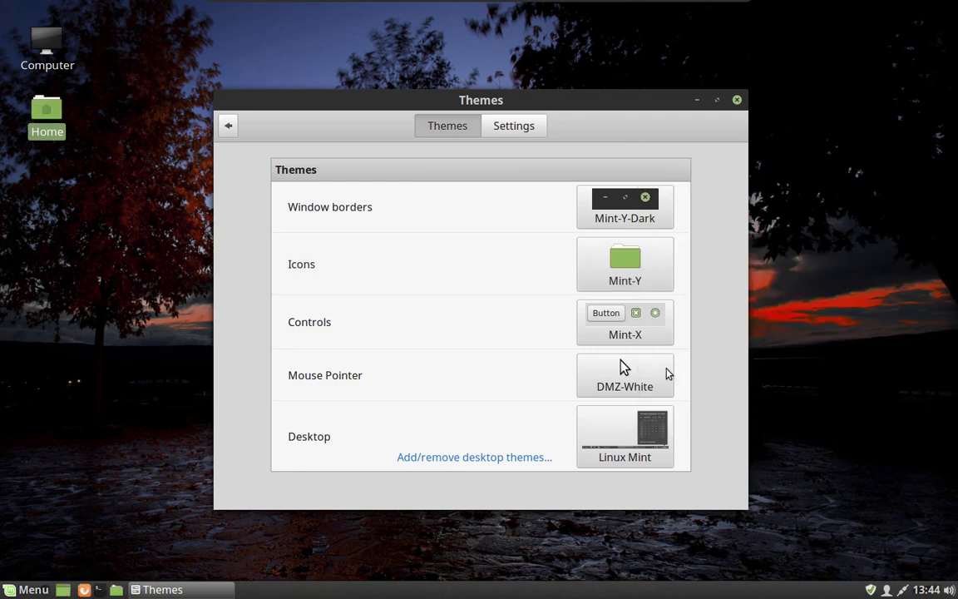
pyautogui.click(632, 327)
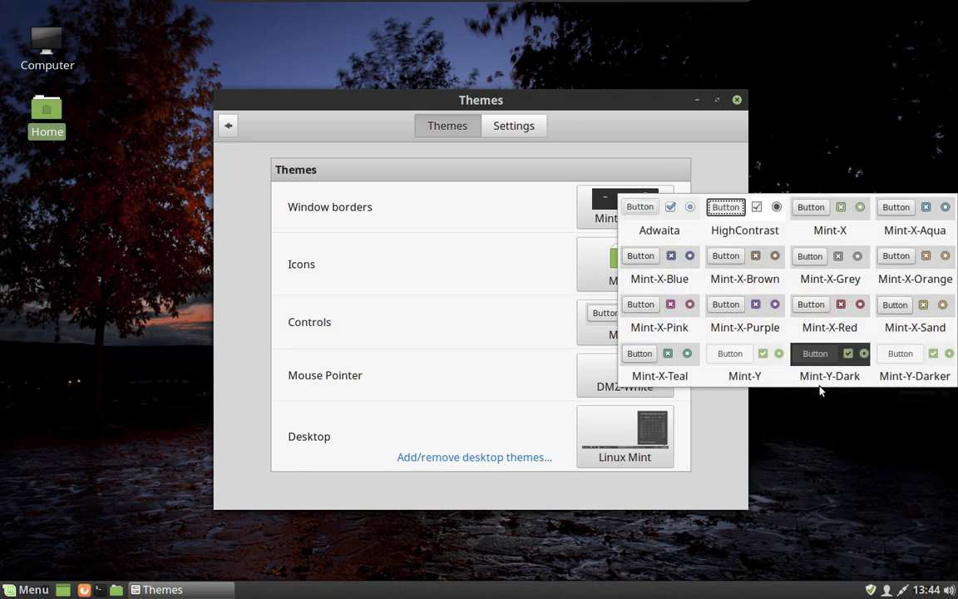
pyautogui.click(814, 374)
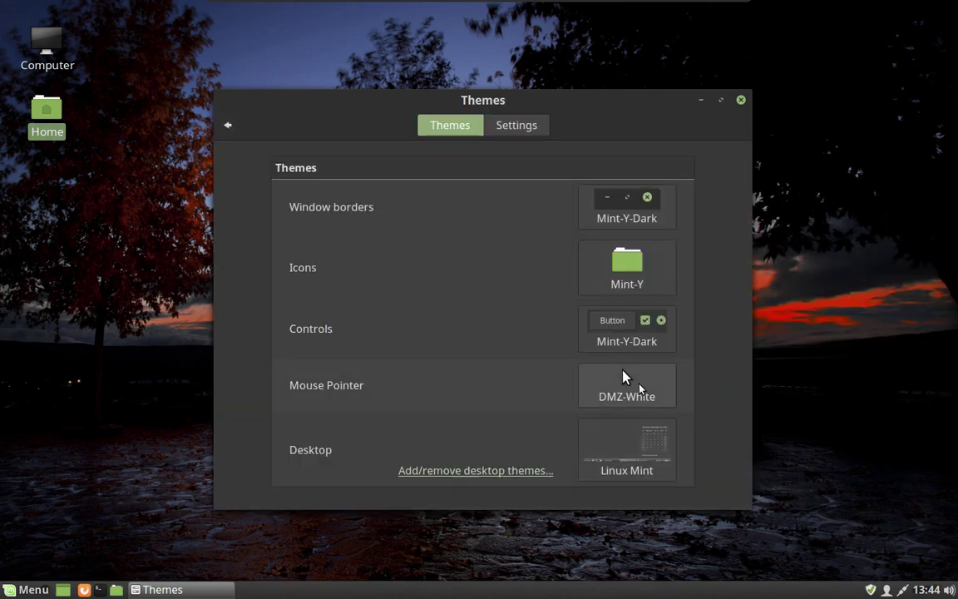
pyautogui.click(605, 466)
pyautogui.click(739, 445)
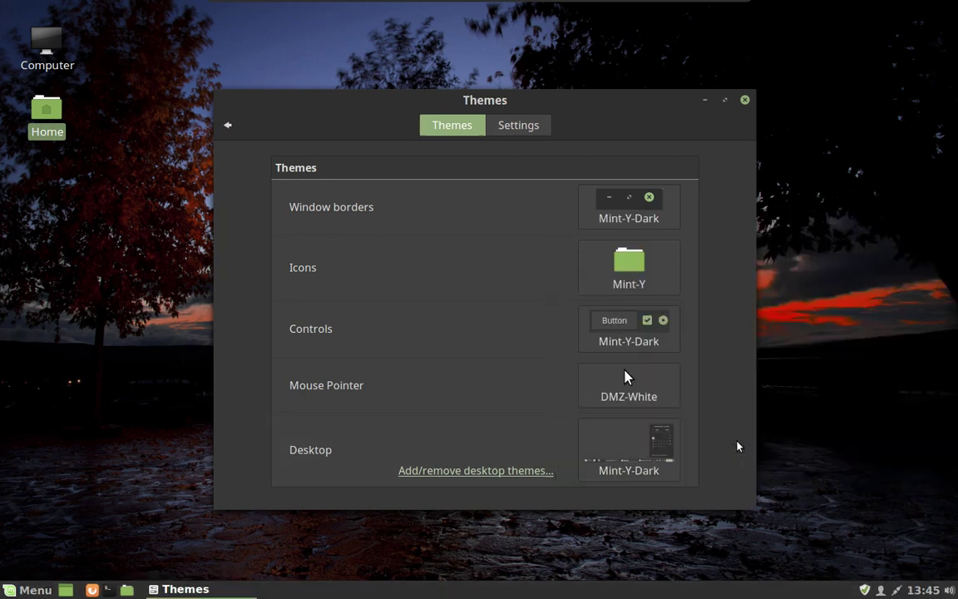
pyautogui.click(483, 470)
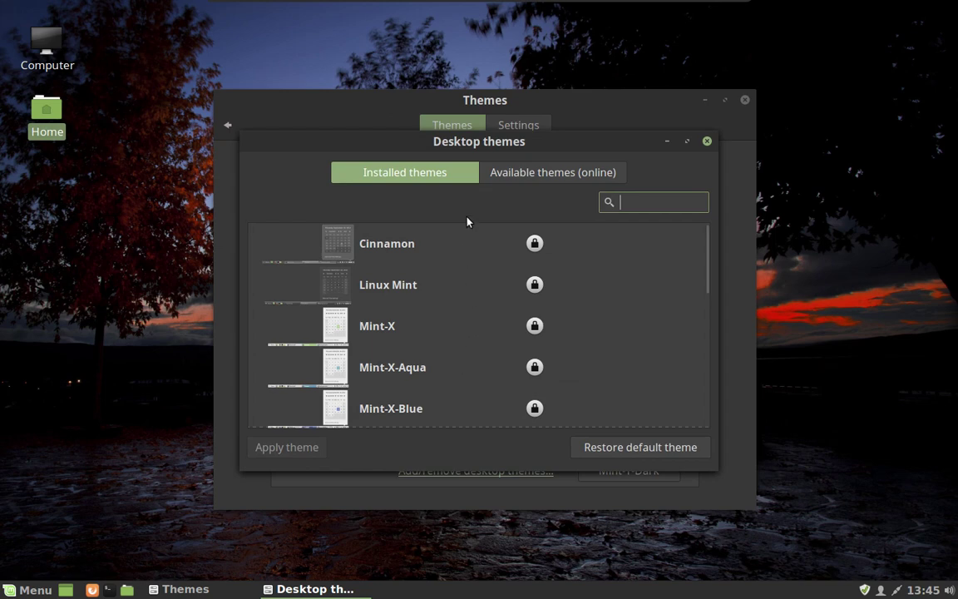
pyautogui.click(539, 175)
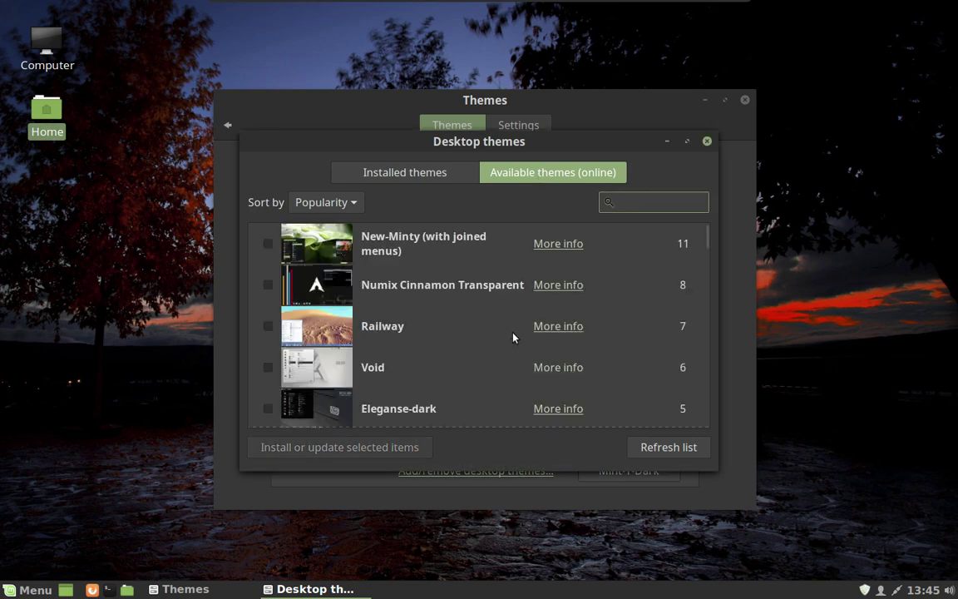
pyautogui.scroll(-10, 513, 336)
pyautogui.scroll(-6, 513, 336)
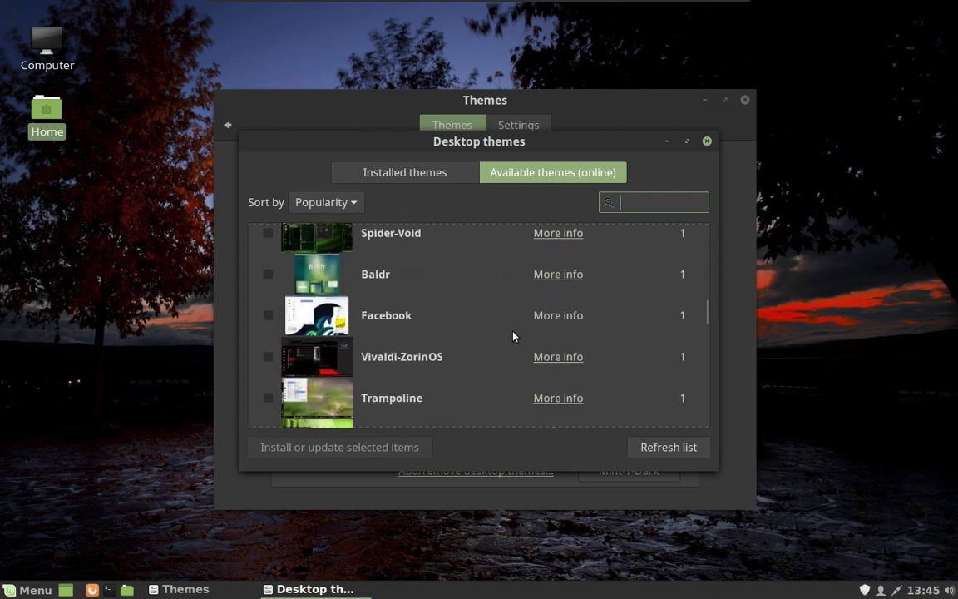
pyautogui.scroll(6, 513, 336)
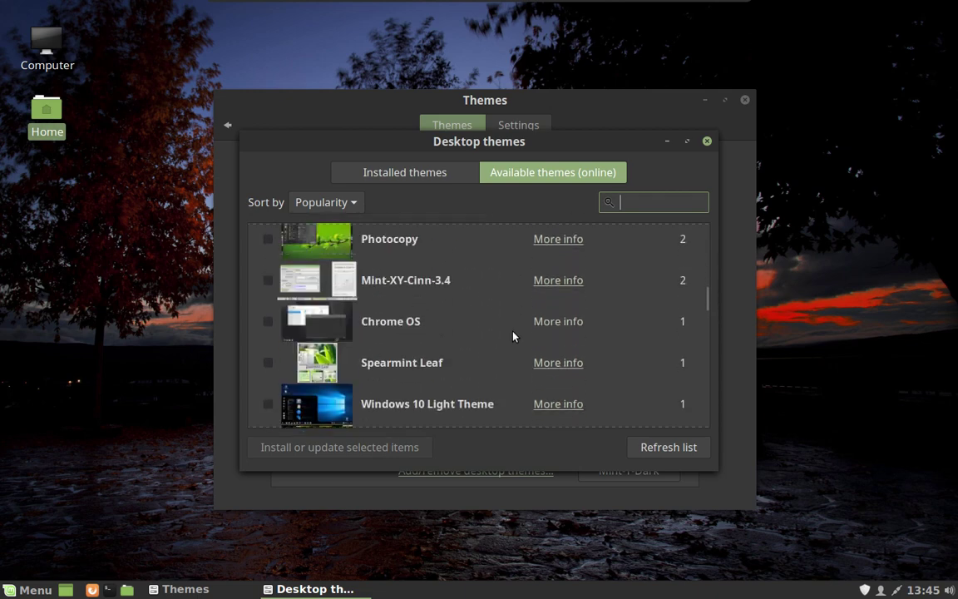
pyautogui.click(707, 140)
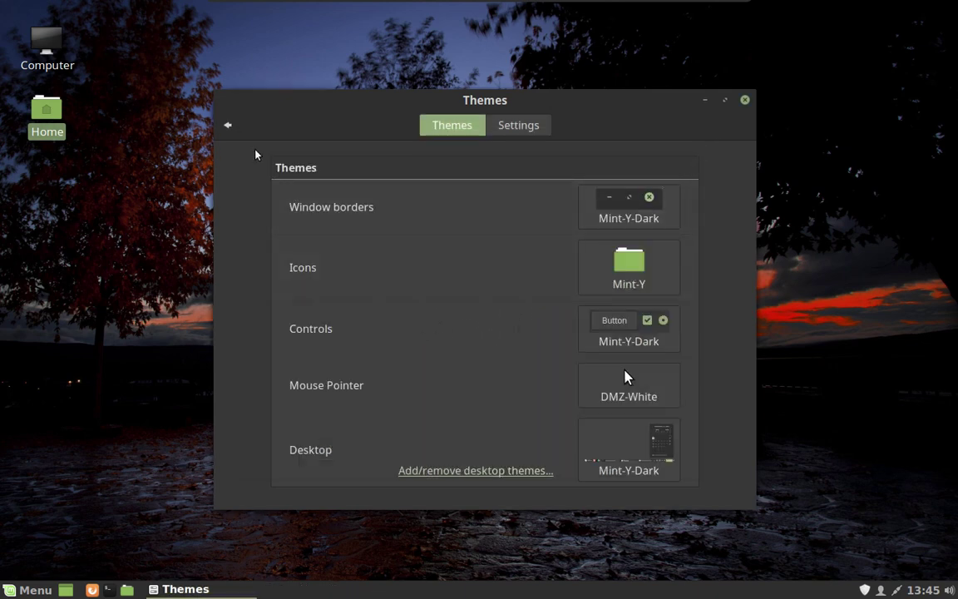
# - In Account details, choose the astronaut avatar as the account picture, then return to the overview
pyautogui.click(229, 126)
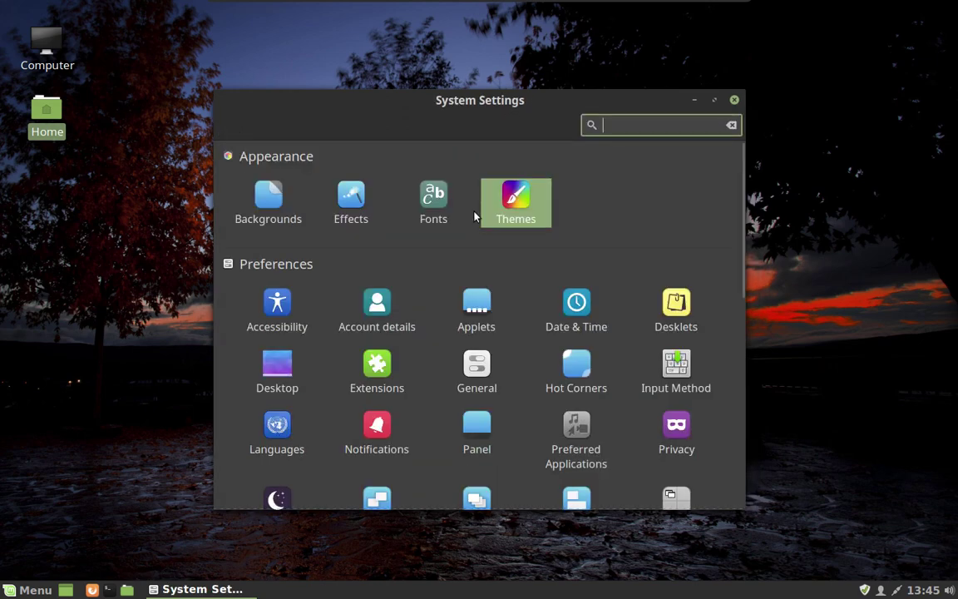
pyautogui.scroll(-1, 475, 217)
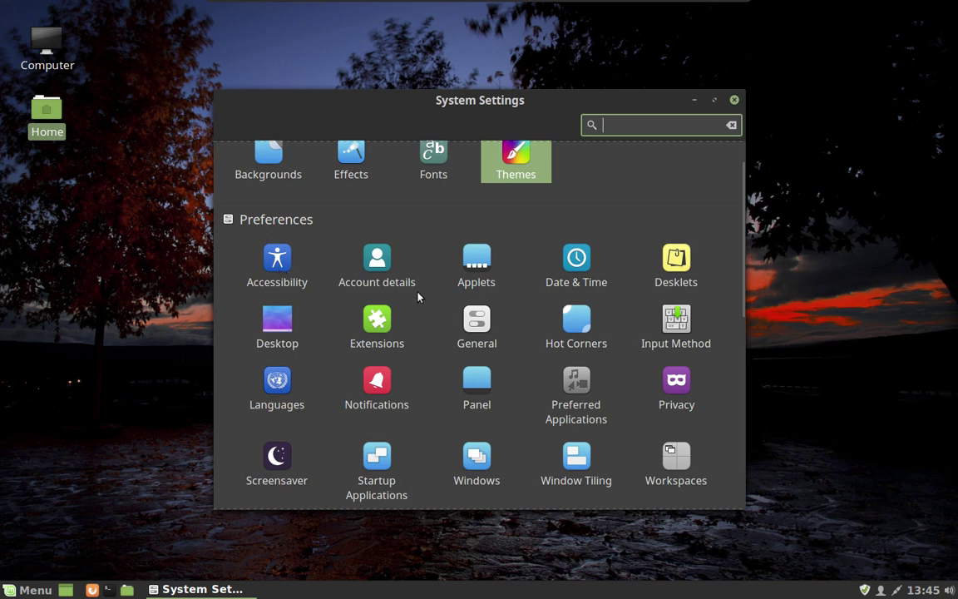
pyautogui.click(377, 263)
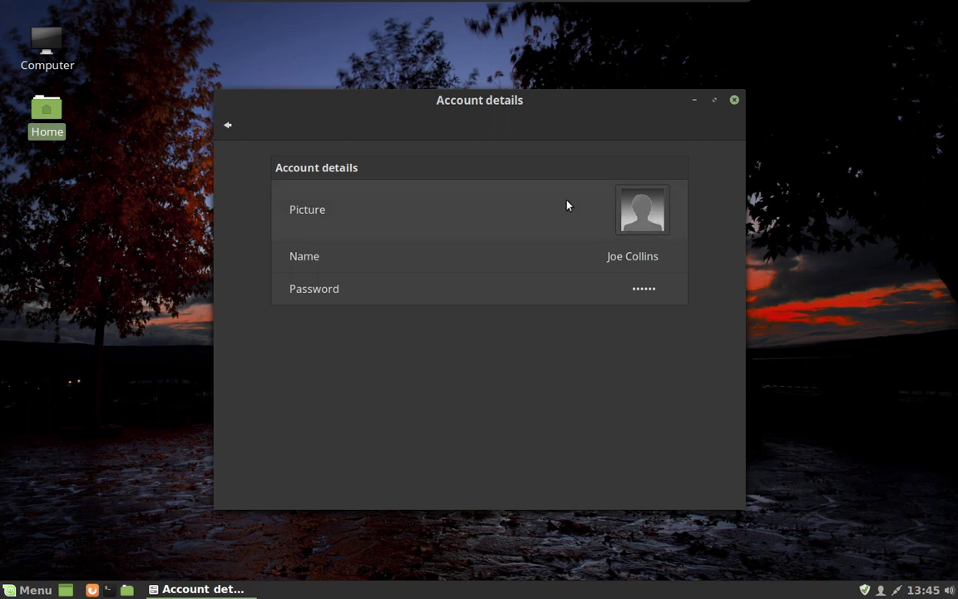
pyautogui.click(638, 213)
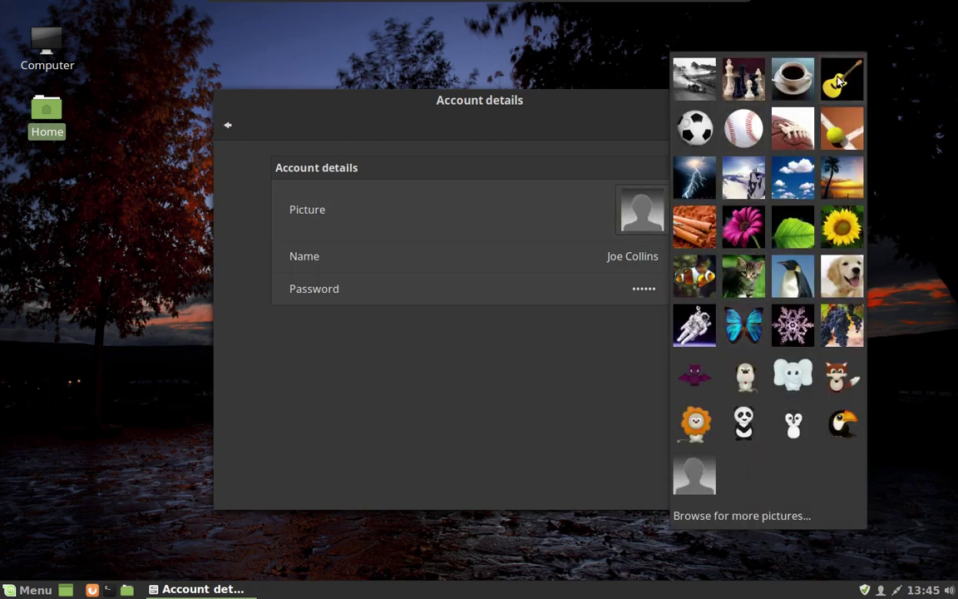
pyautogui.click(698, 330)
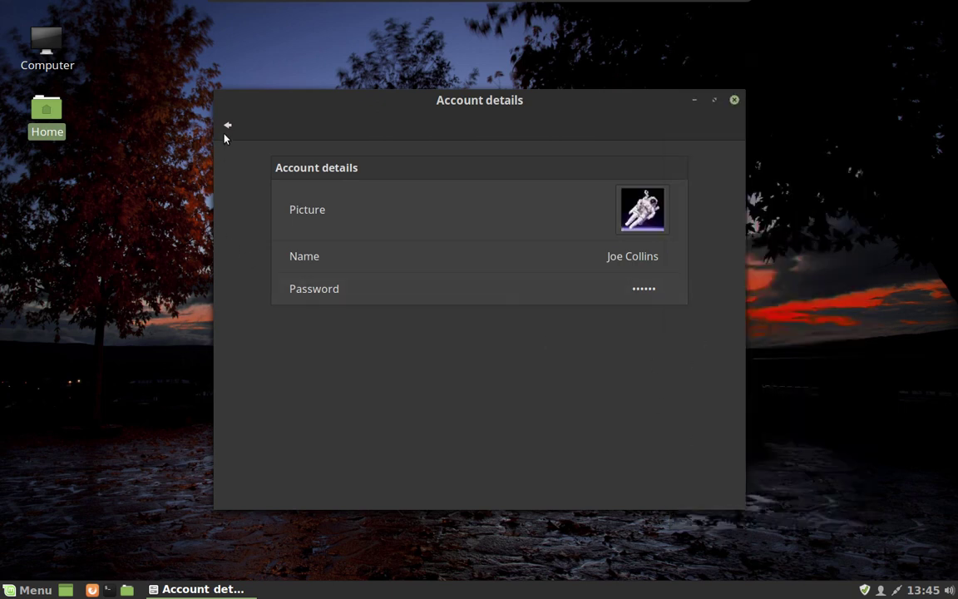
pyautogui.click(224, 125)
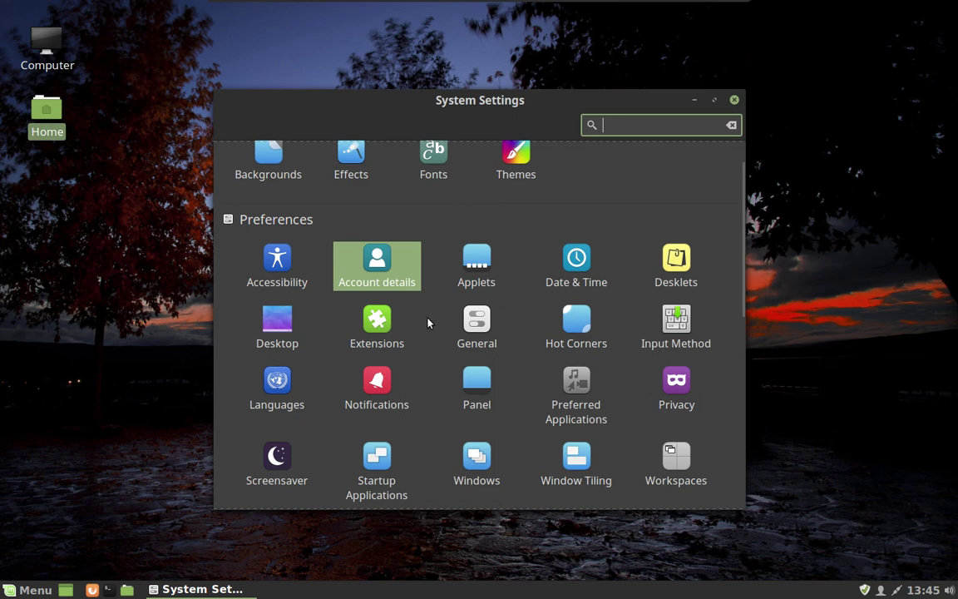
# - Turn off the 24h clock in Date & Time so times read 1:45 PM, then go back
pyautogui.click(573, 260)
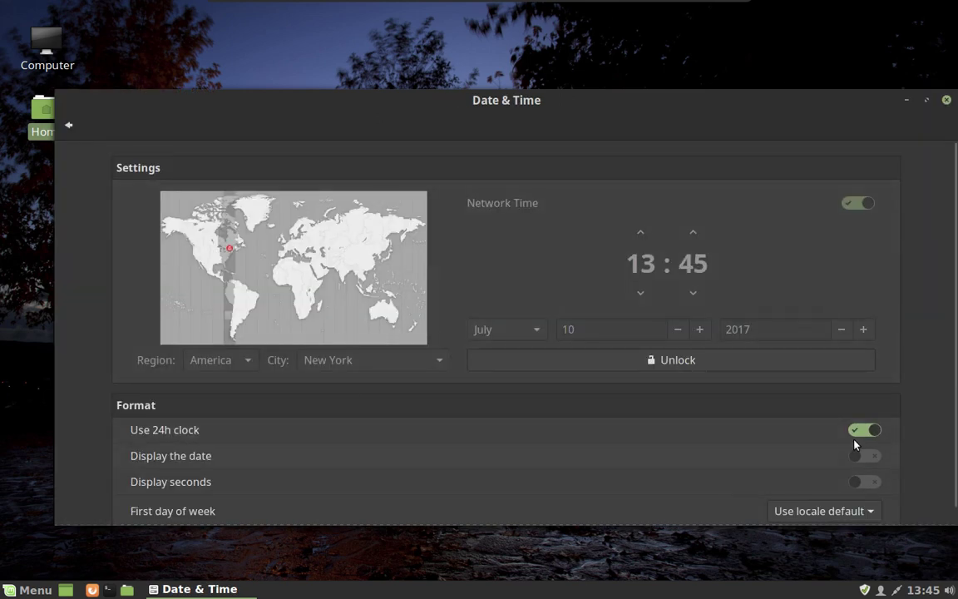
pyautogui.click(864, 430)
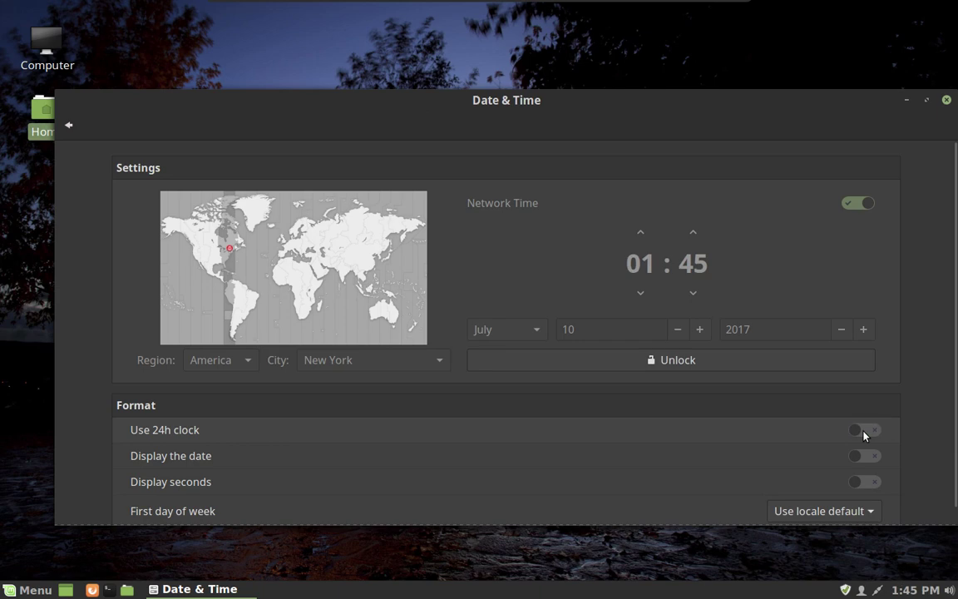
pyautogui.click(69, 126)
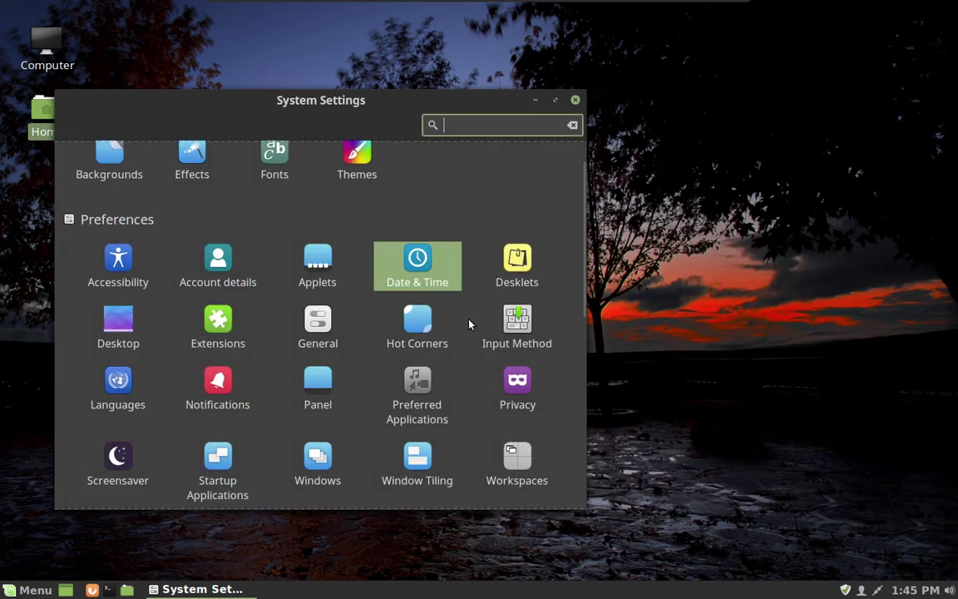
pyautogui.scroll(-2, 468, 324)
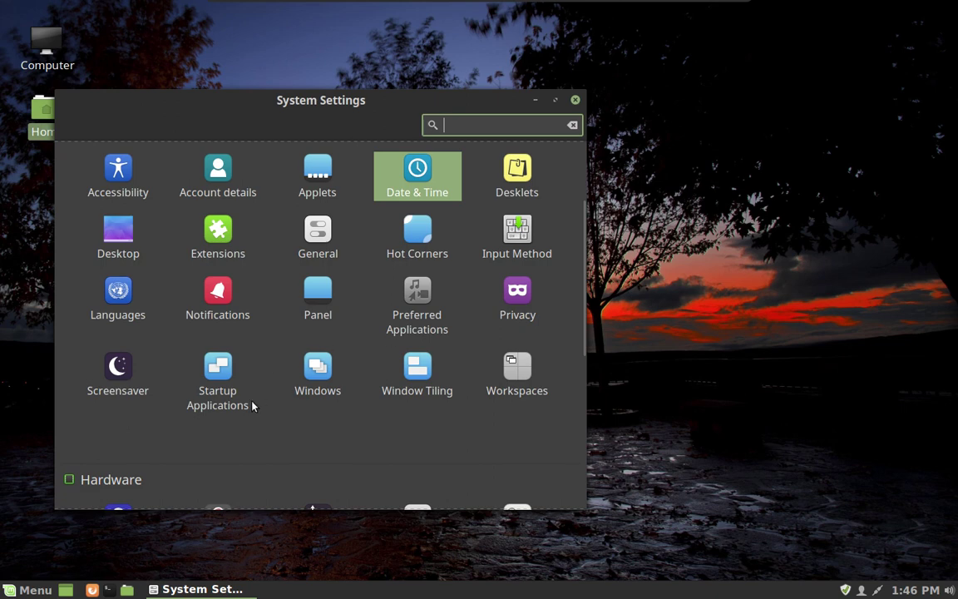
pyautogui.scroll(3, 491, 323)
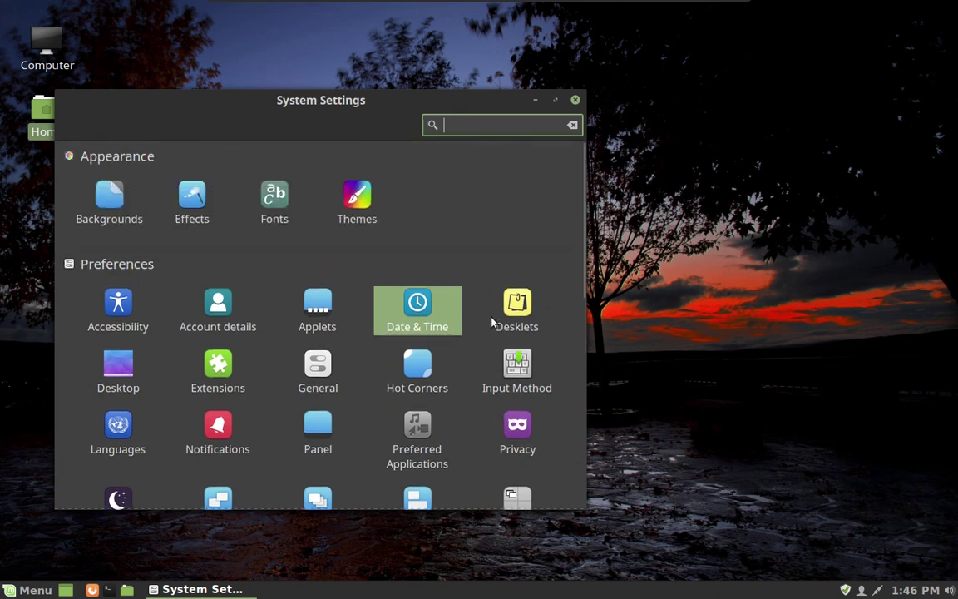
pyautogui.scroll(-3, 492, 323)
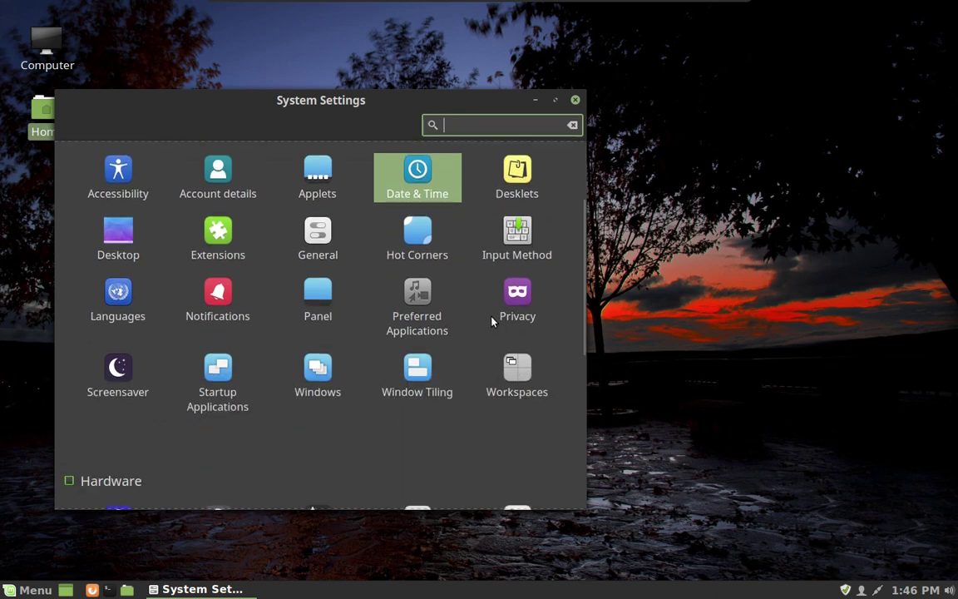
pyautogui.scroll(-2, 481, 310)
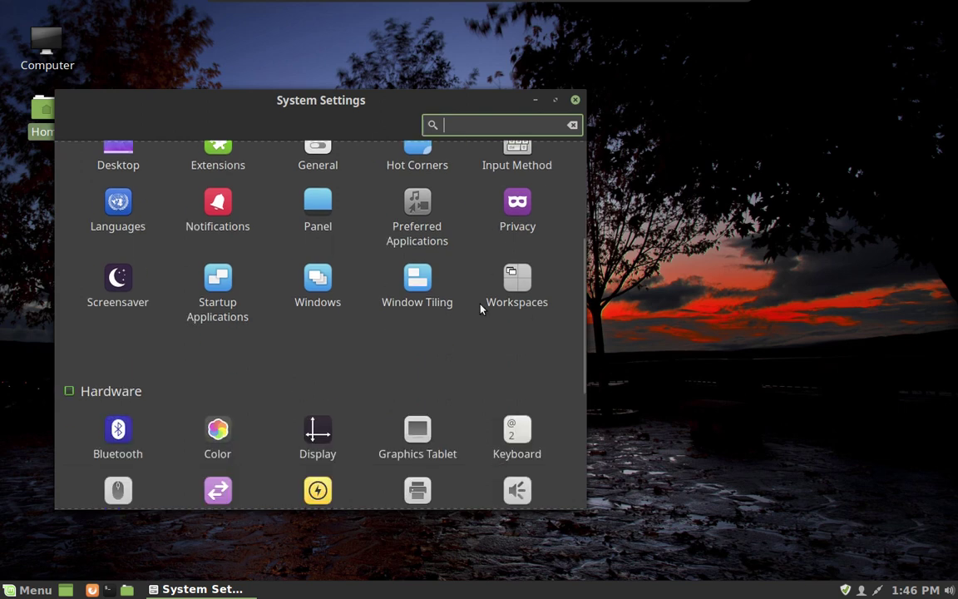
pyautogui.scroll(-3, 480, 308)
pyautogui.scroll(3, 481, 310)
pyautogui.scroll(1, 480, 308)
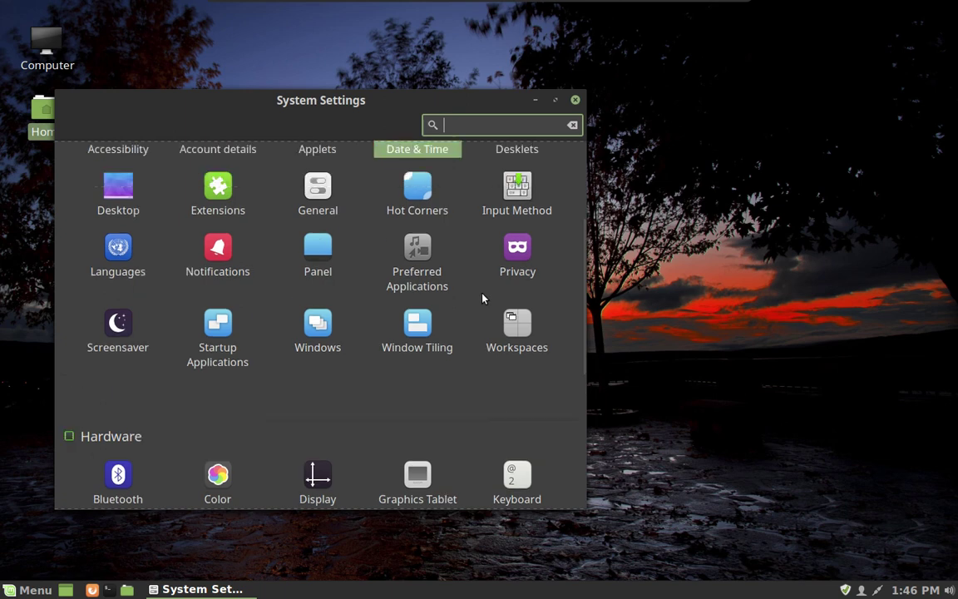
pyautogui.scroll(1, 482, 298)
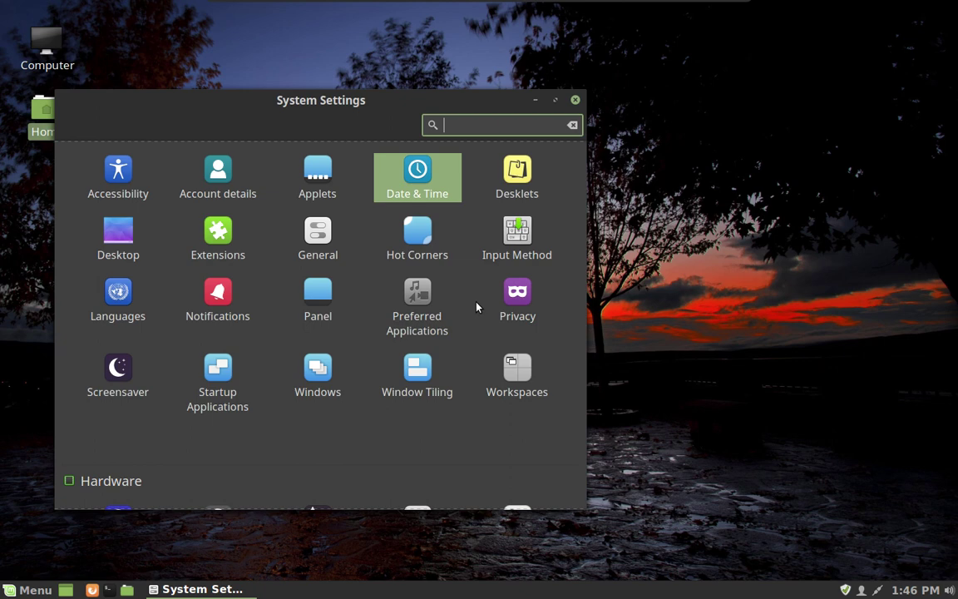
# - Review Power Management (screen off after 10 minutes, suspend Never), then go to Screensaver
pyautogui.scroll(-5, 476, 307)
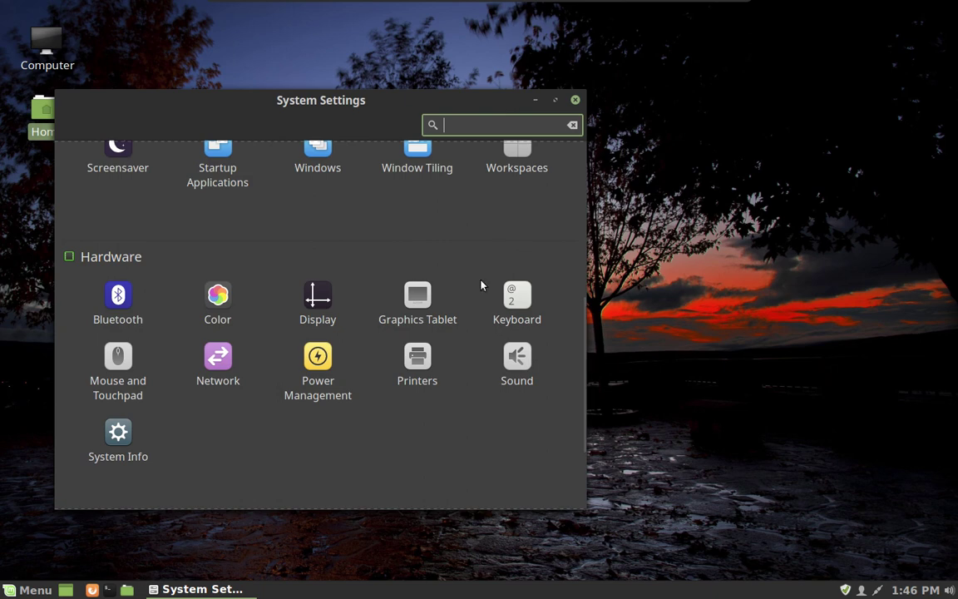
pyautogui.click(325, 378)
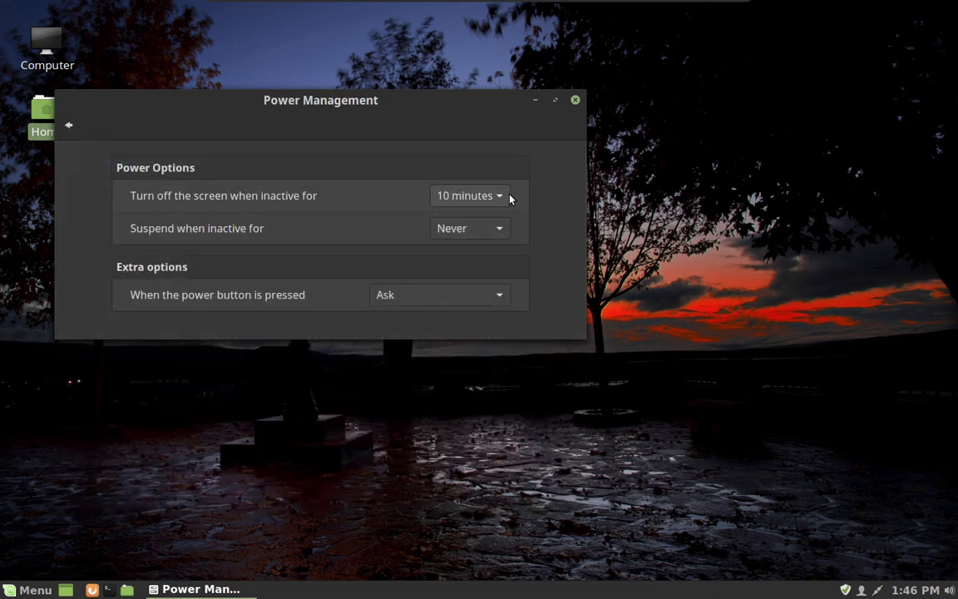
pyautogui.click(70, 130)
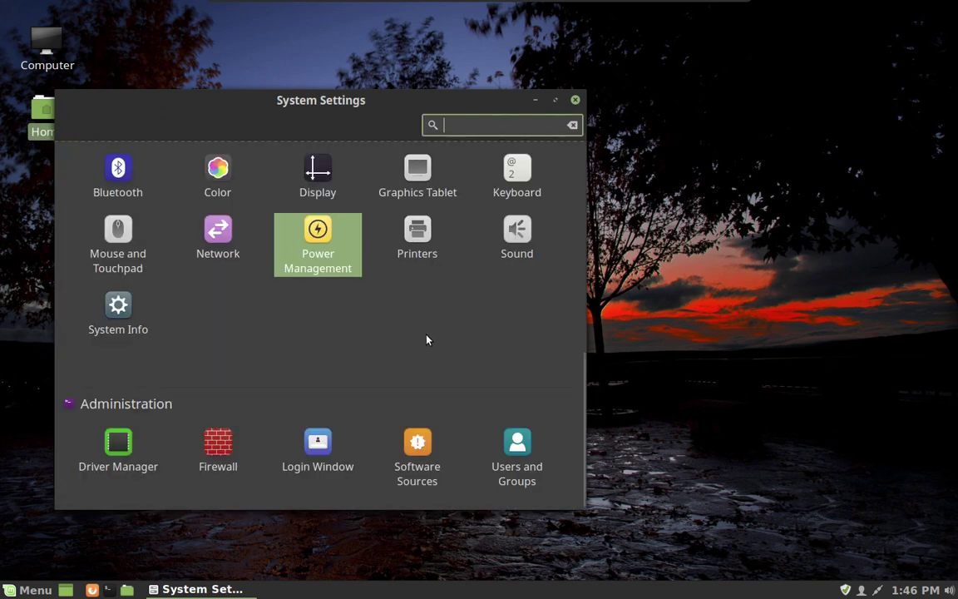
pyautogui.scroll(5, 426, 339)
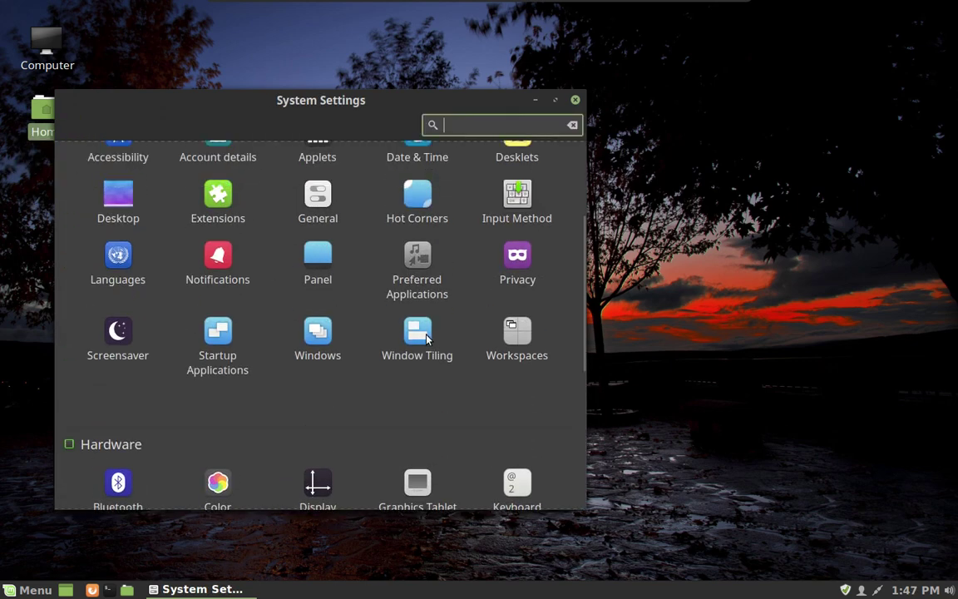
pyautogui.scroll(1, 426, 339)
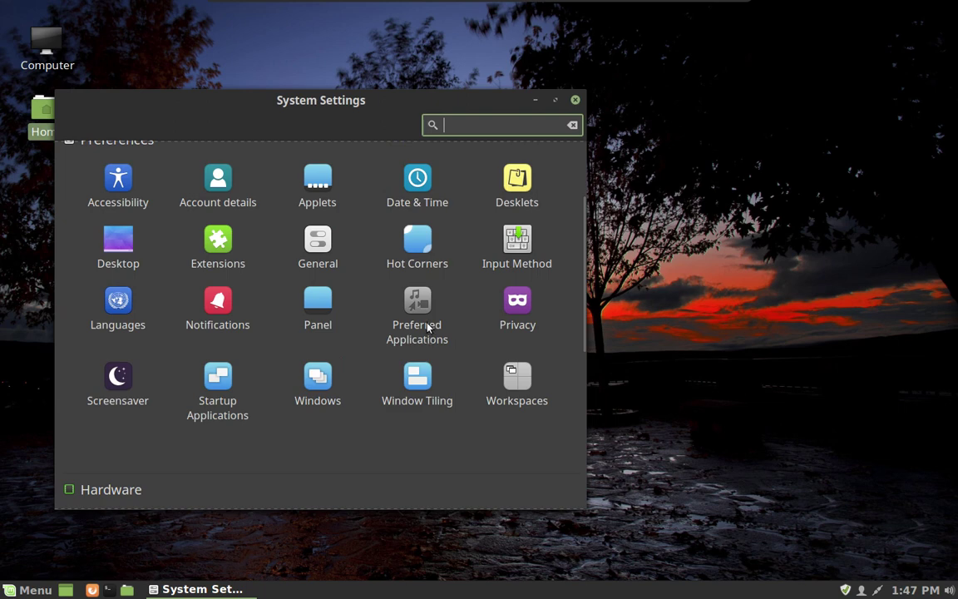
pyautogui.click(116, 387)
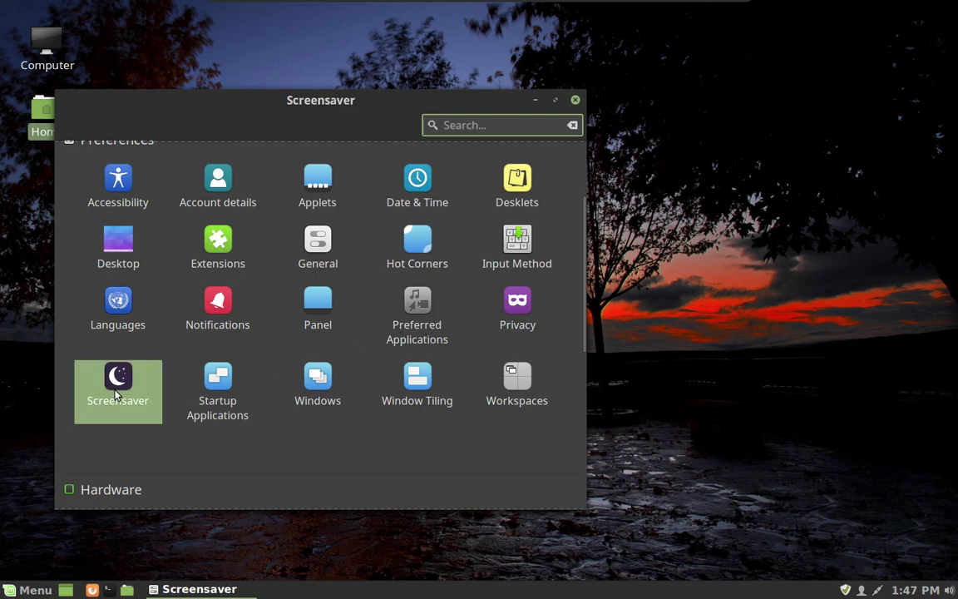
# - Set the screensaver start delay to Never and turn off 'Lock after screensaver starts'
pyautogui.moveTo(487, 74); pyautogui.dragTo(616, 73)
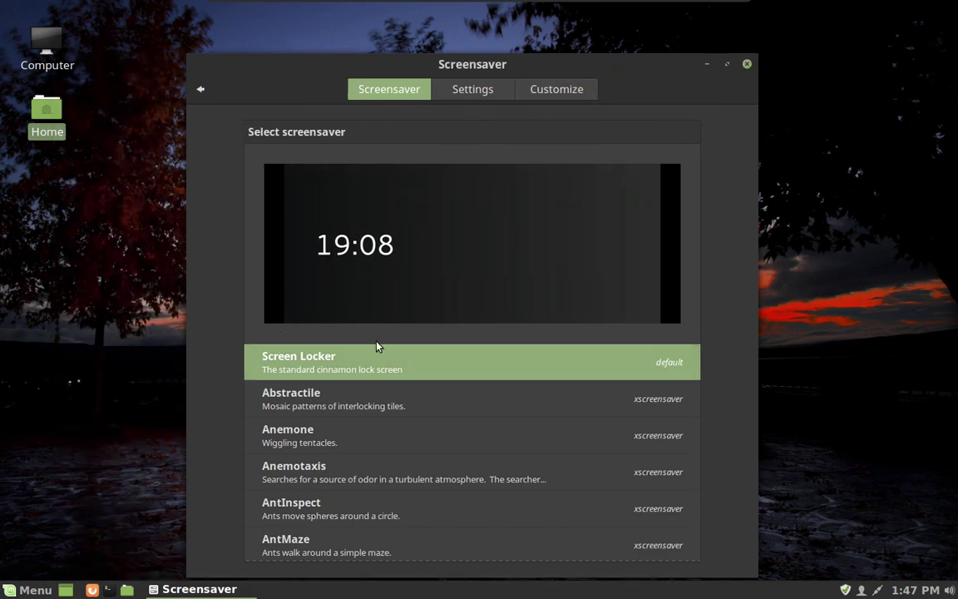
pyautogui.click(479, 99)
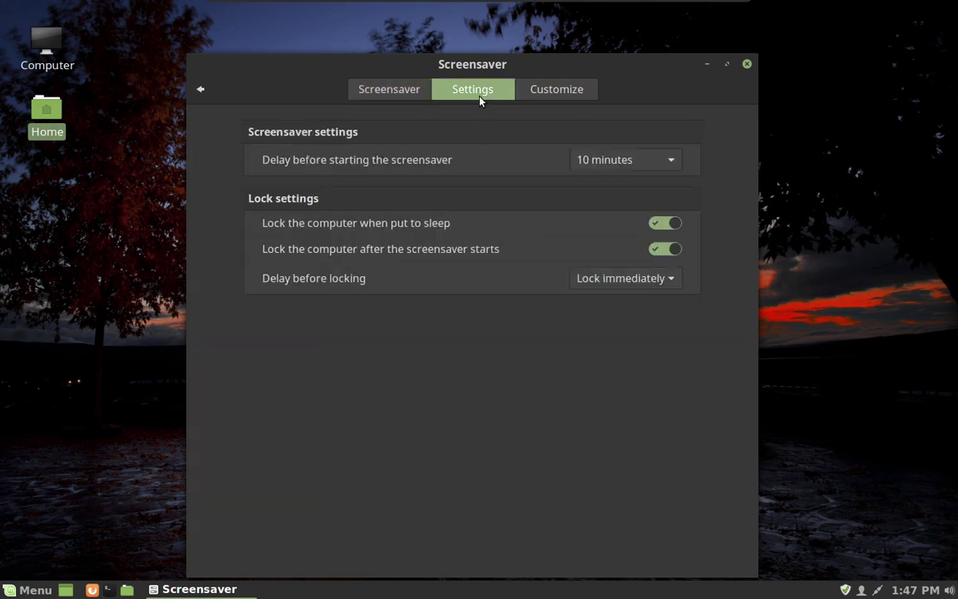
pyautogui.click(677, 162)
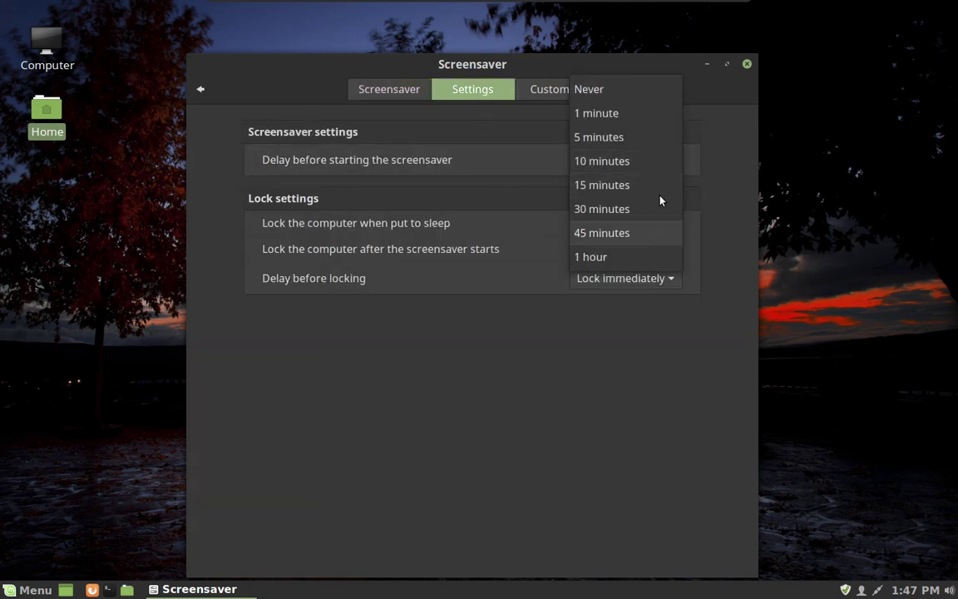
pyautogui.click(655, 100)
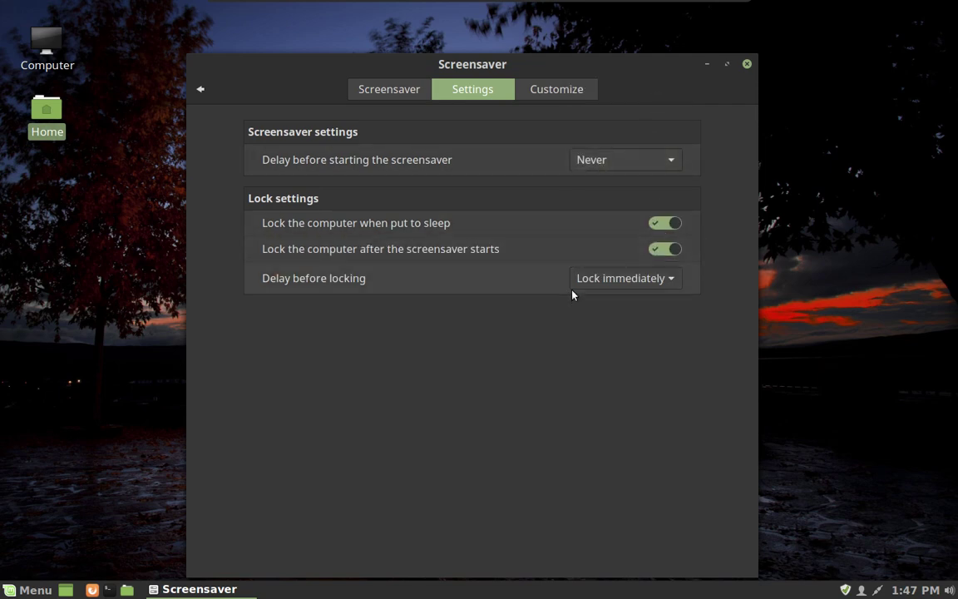
pyautogui.click(654, 251)
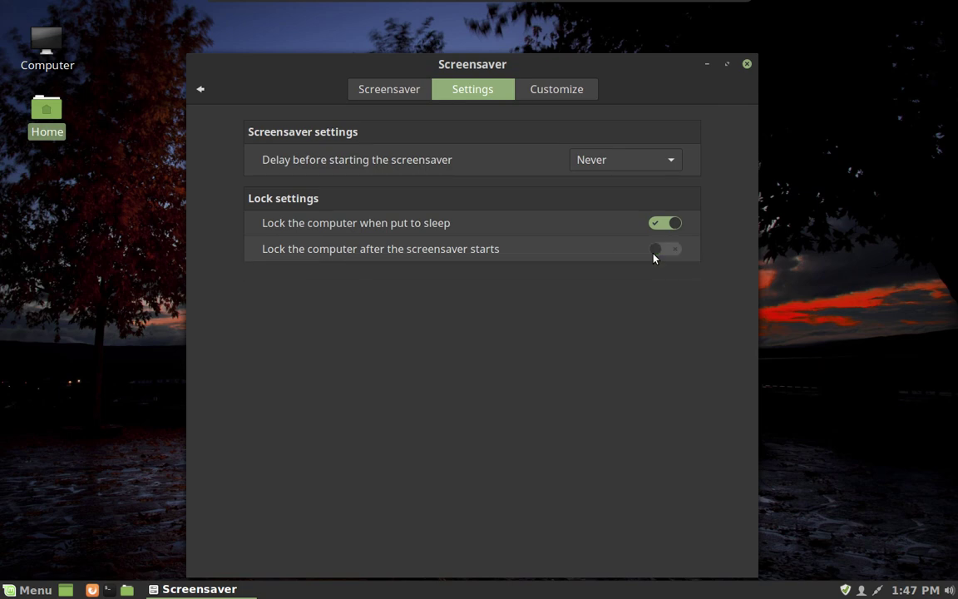
pyautogui.click(204, 97)
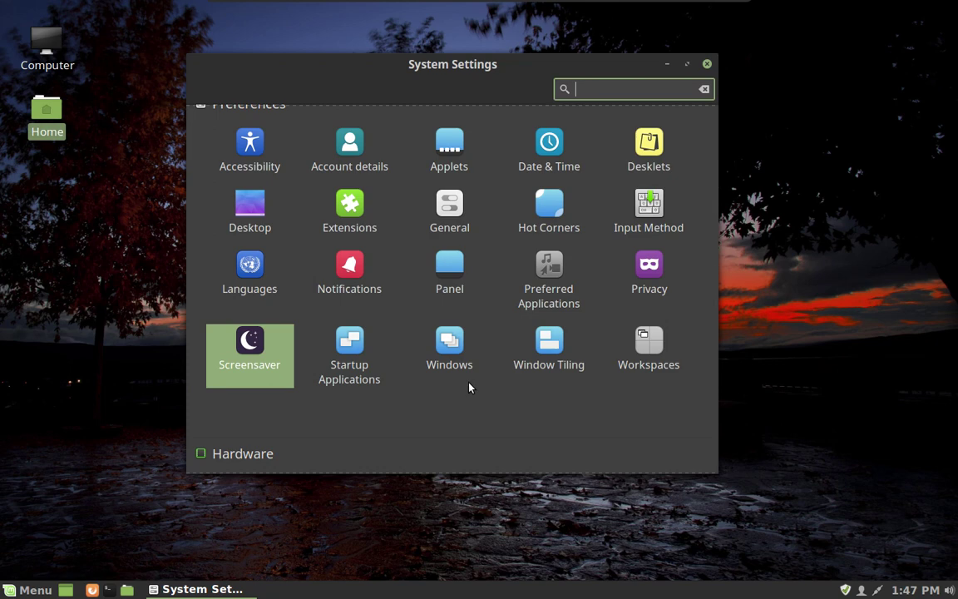
# - Set panel auto-hide to 'Intelligently hide panel' with a 250 ms show delay
pyautogui.click(458, 266)
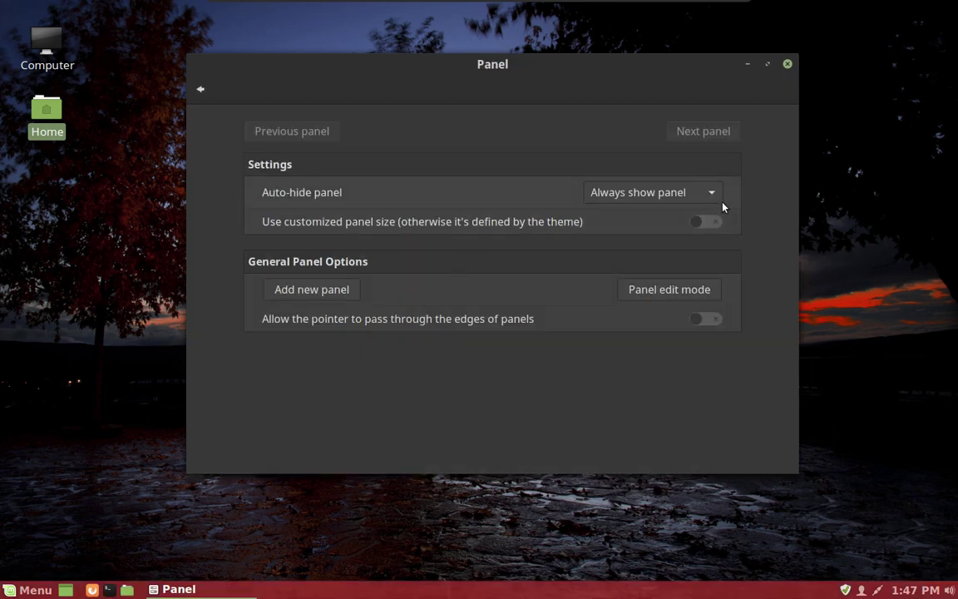
pyautogui.click(719, 195)
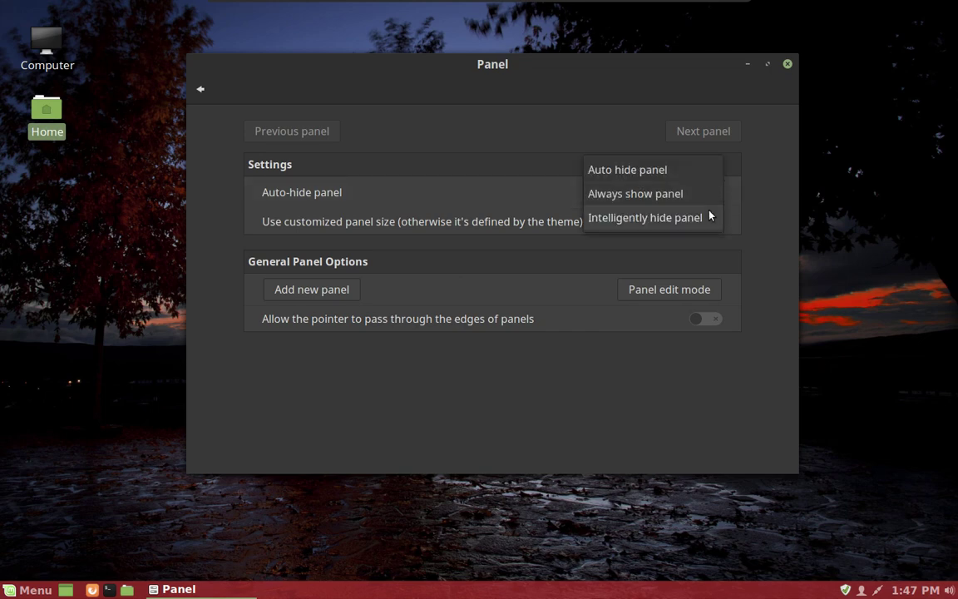
pyautogui.click(706, 221)
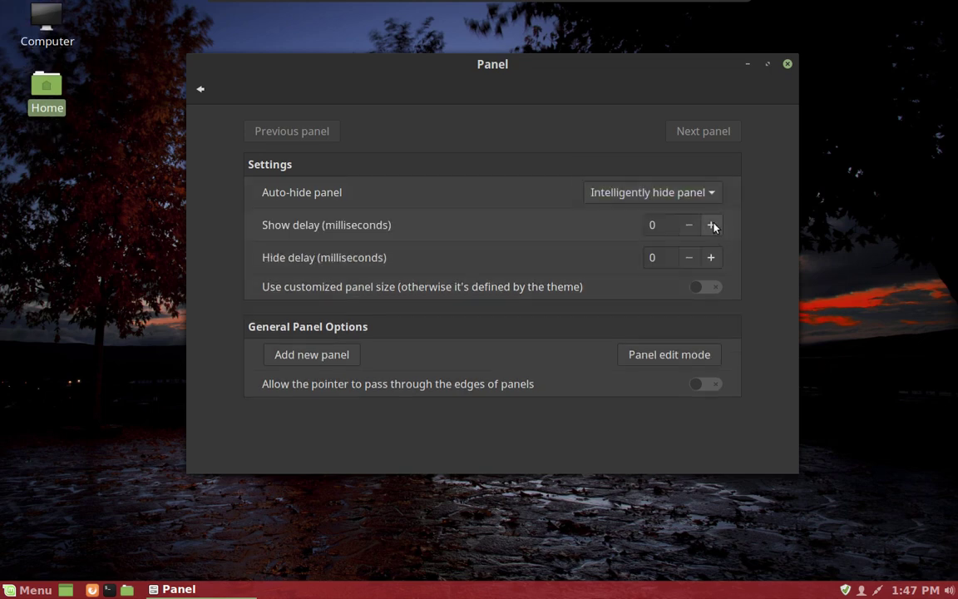
pyautogui.click(713, 225)
pyautogui.click(713, 225)
pyautogui.click(712, 225)
pyautogui.click(689, 226)
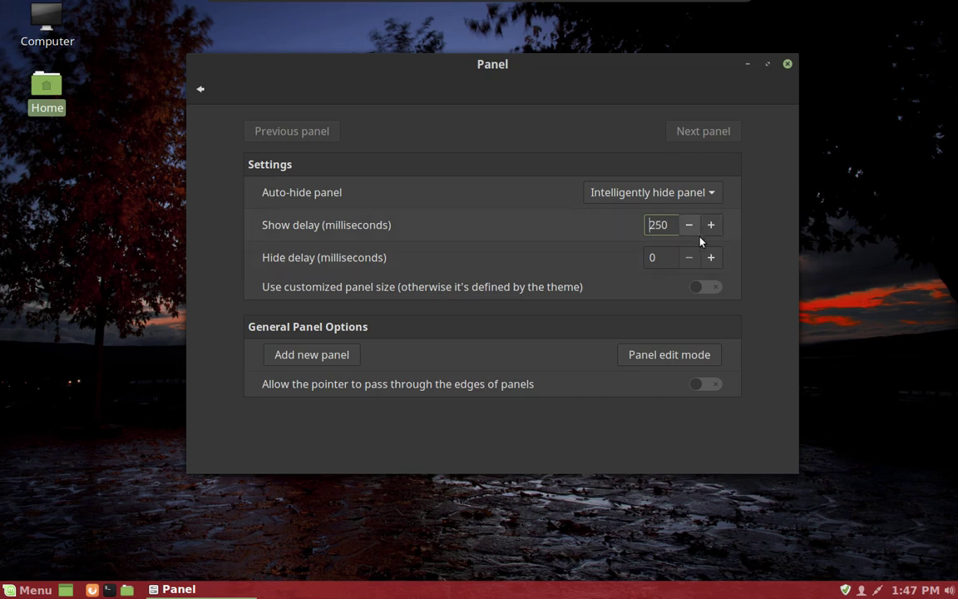
# - Set the panel hide delay to 500 ms
pyautogui.click(712, 257)
pyautogui.click(711, 257)
pyautogui.click(711, 257)
pyautogui.click(712, 257)
pyautogui.click(712, 257)
pyautogui.click(711, 257)
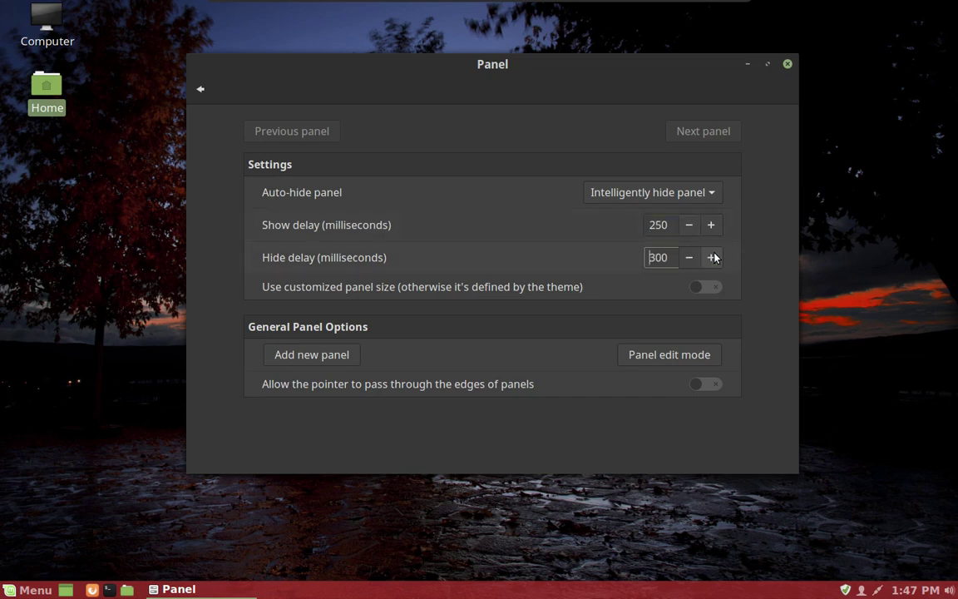
pyautogui.click(712, 257)
pyautogui.click(711, 257)
pyautogui.click(711, 257)
pyautogui.click(711, 256)
pyautogui.click(712, 257)
pyautogui.click(689, 258)
# - Enable a customized panel size and raise the panel height slider
pyautogui.click(705, 287)
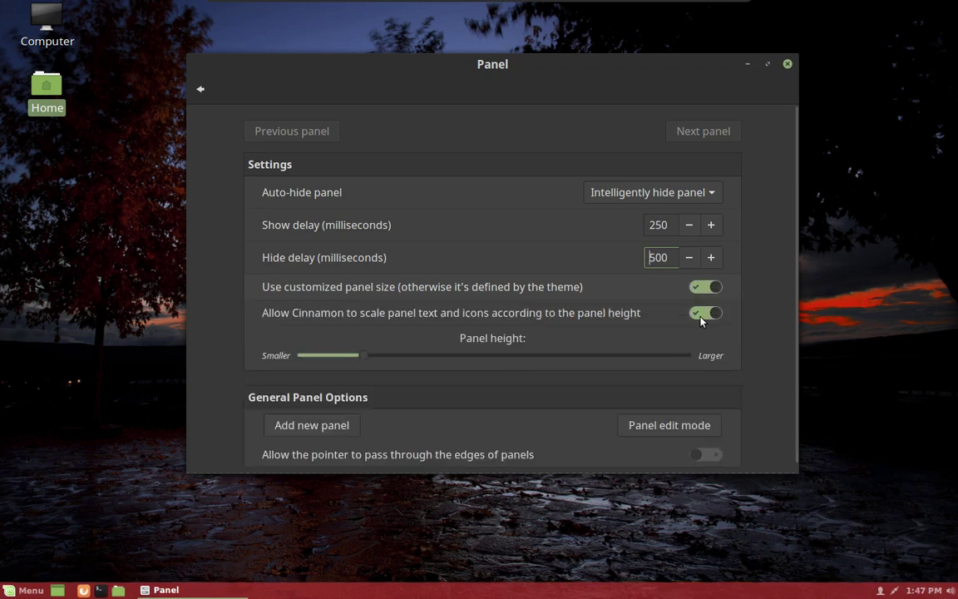
pyautogui.click(620, 358)
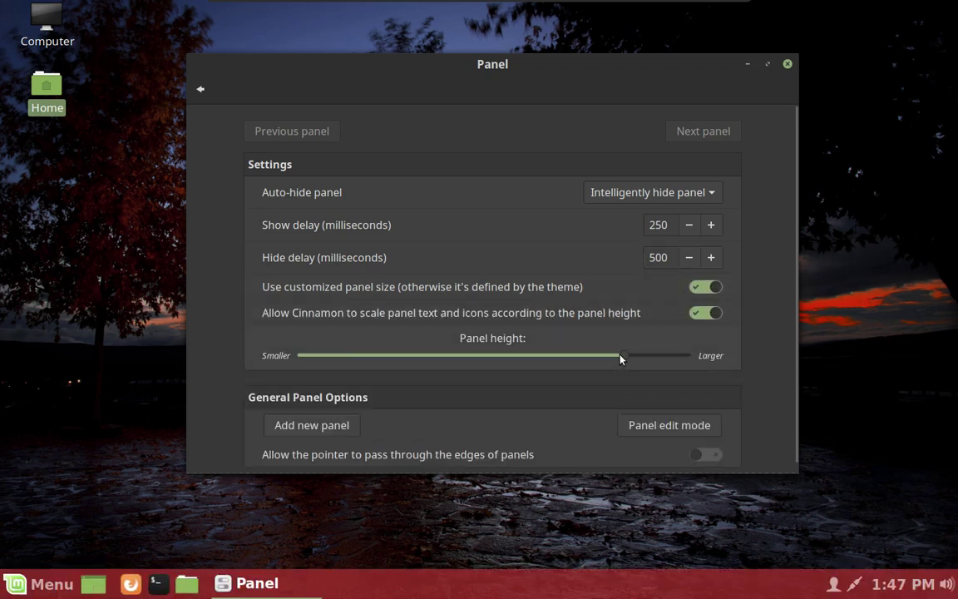
pyautogui.moveTo(619, 358); pyautogui.dragTo(615, 358)
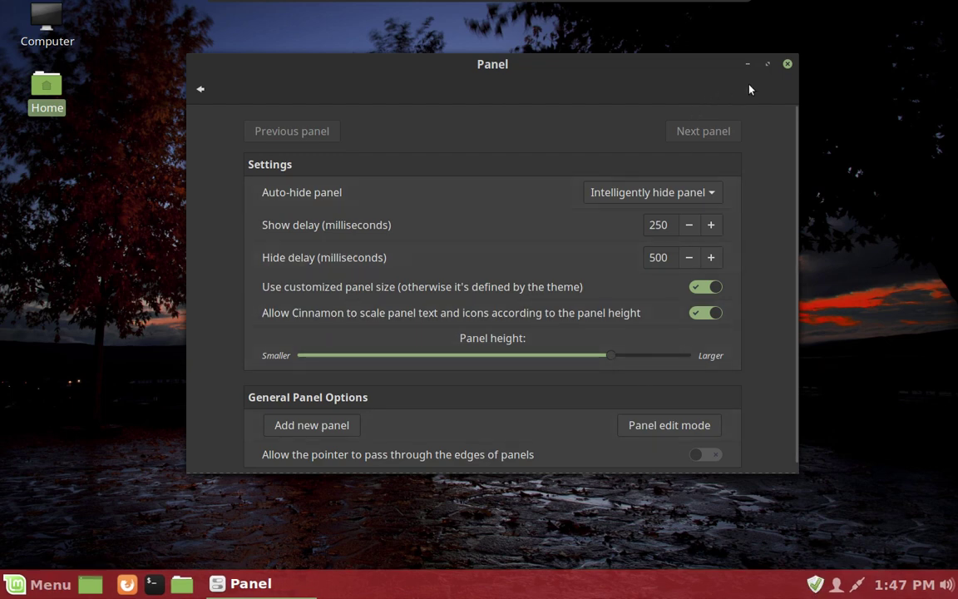
pyautogui.click(200, 90)
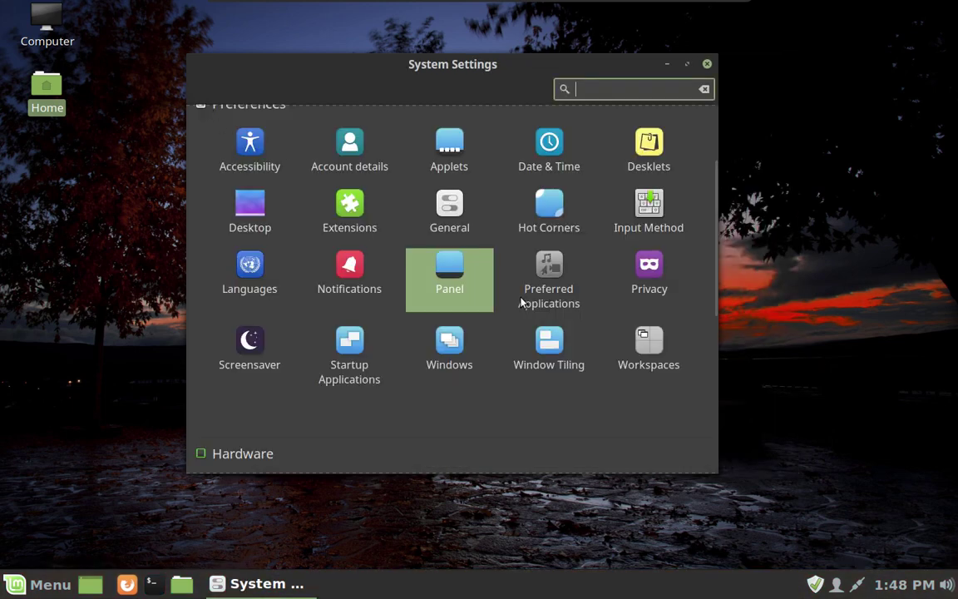
pyautogui.scroll(3, 520, 301)
pyautogui.scroll(-2, 521, 301)
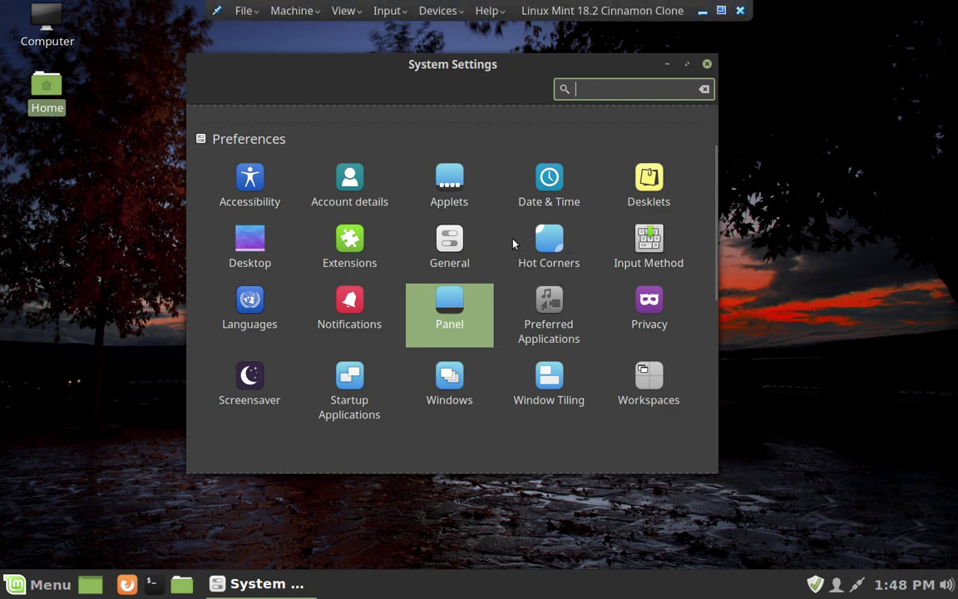
pyautogui.scroll(-1, 513, 243)
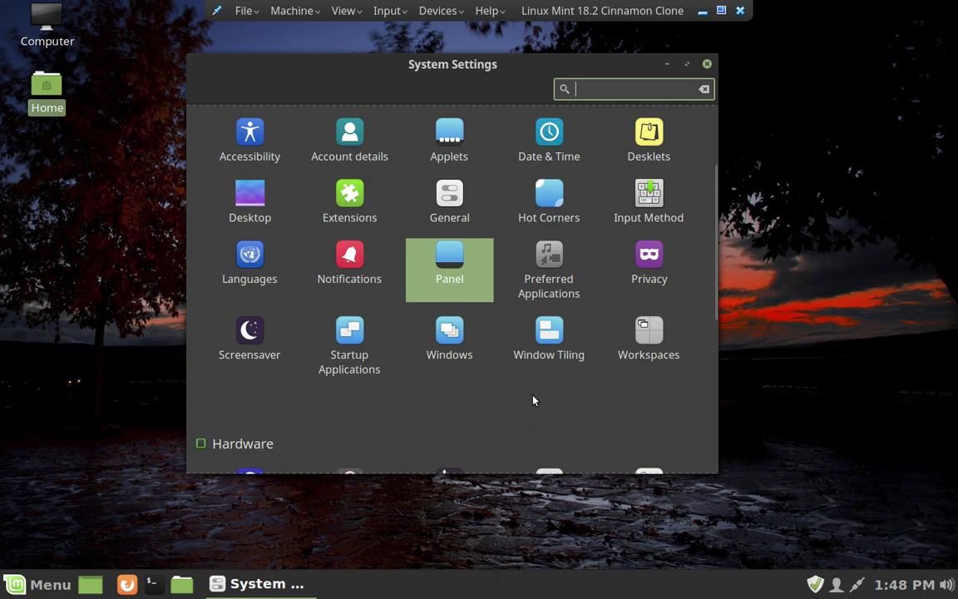
pyautogui.scroll(-6, 514, 366)
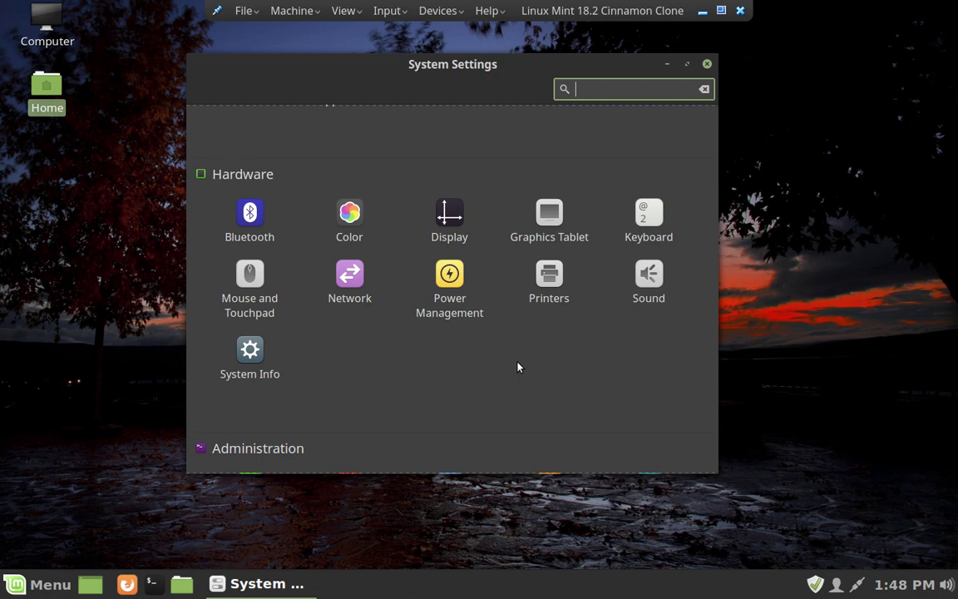
pyautogui.scroll(-2, 521, 384)
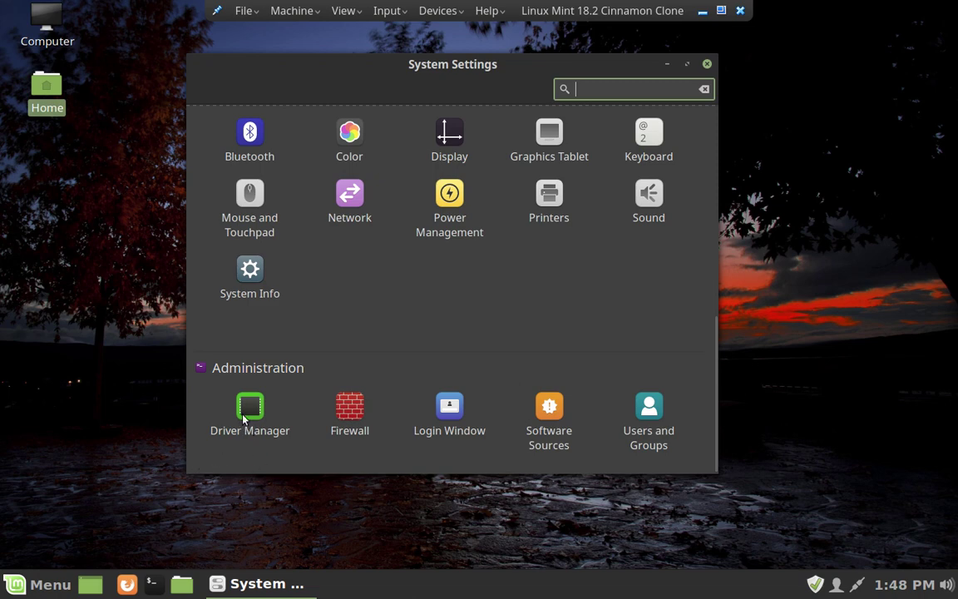
# - Authenticate the Firewall tool, switch the Home profile firewall on, and view its Rules list
pyautogui.click(346, 414)
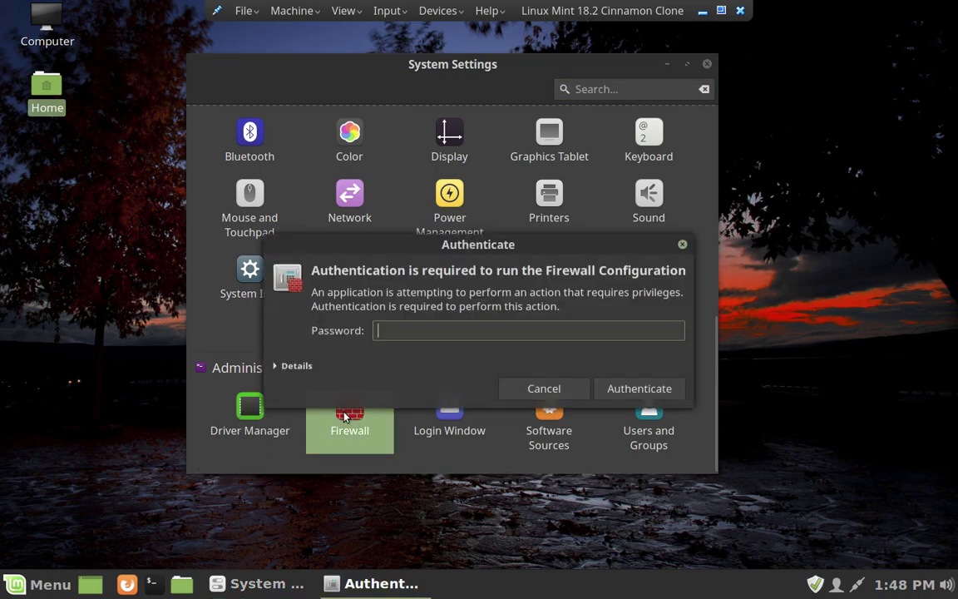
pyautogui.write('p')
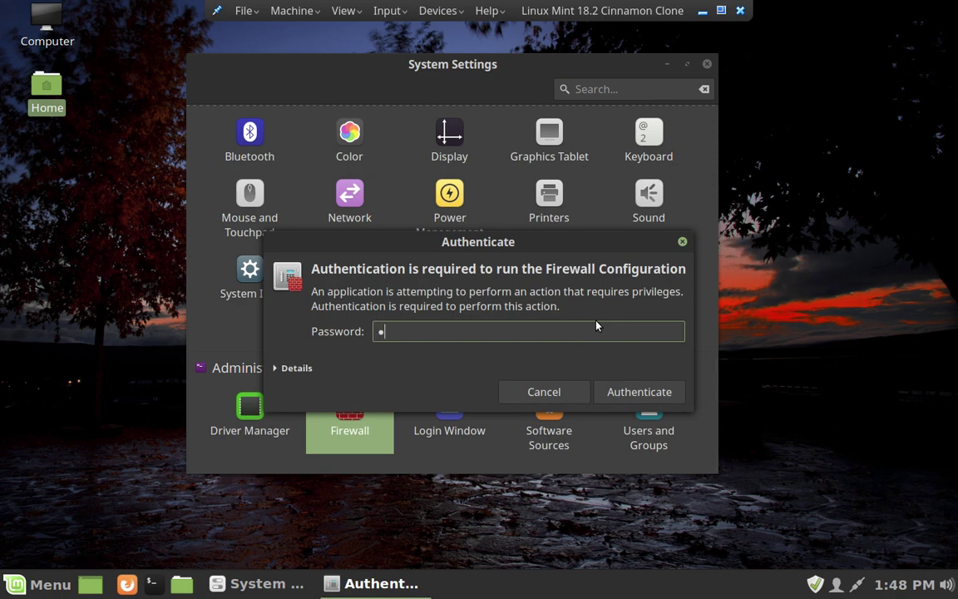
pyautogui.write('assword')
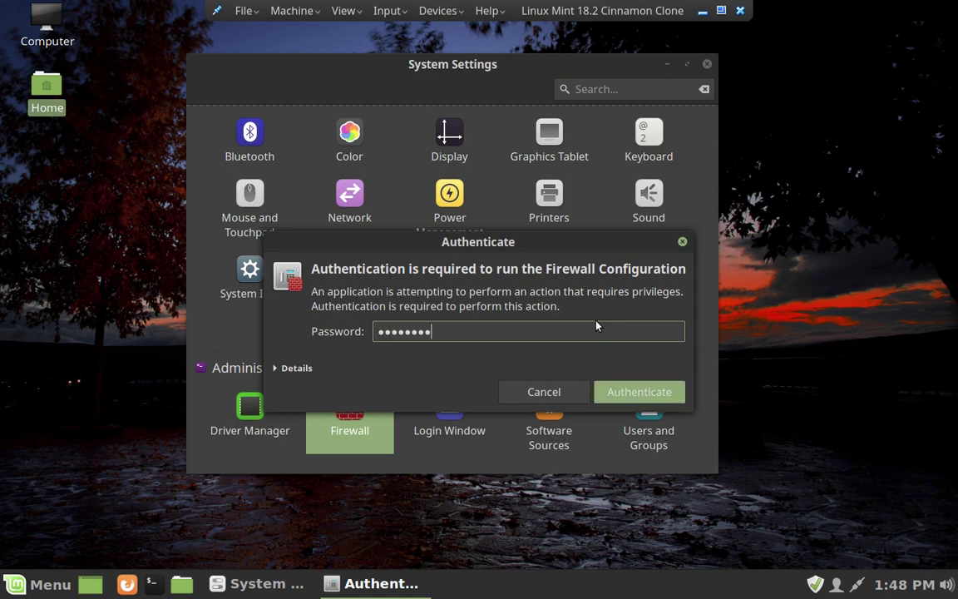
pyautogui.press('Return')
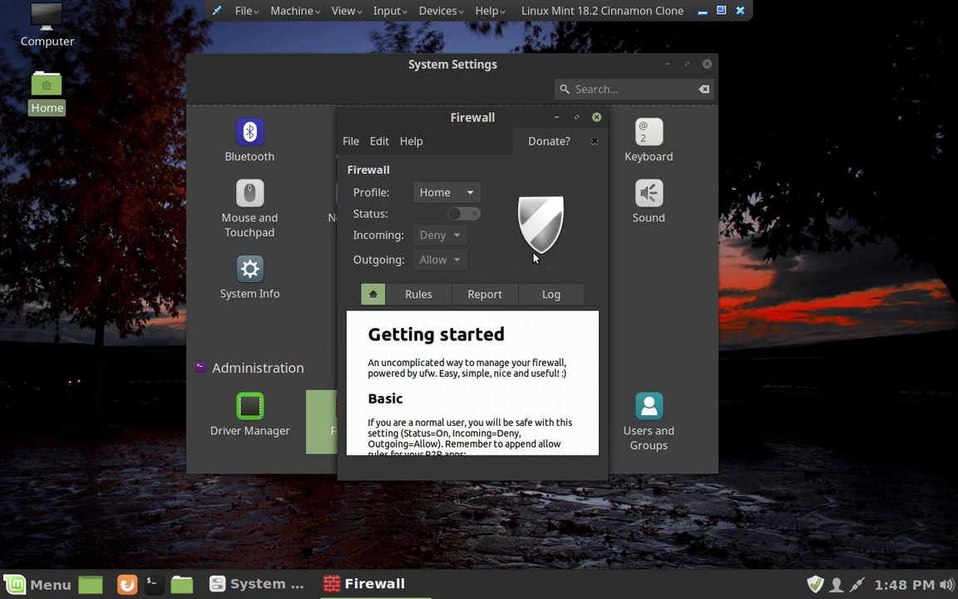
pyautogui.click(472, 218)
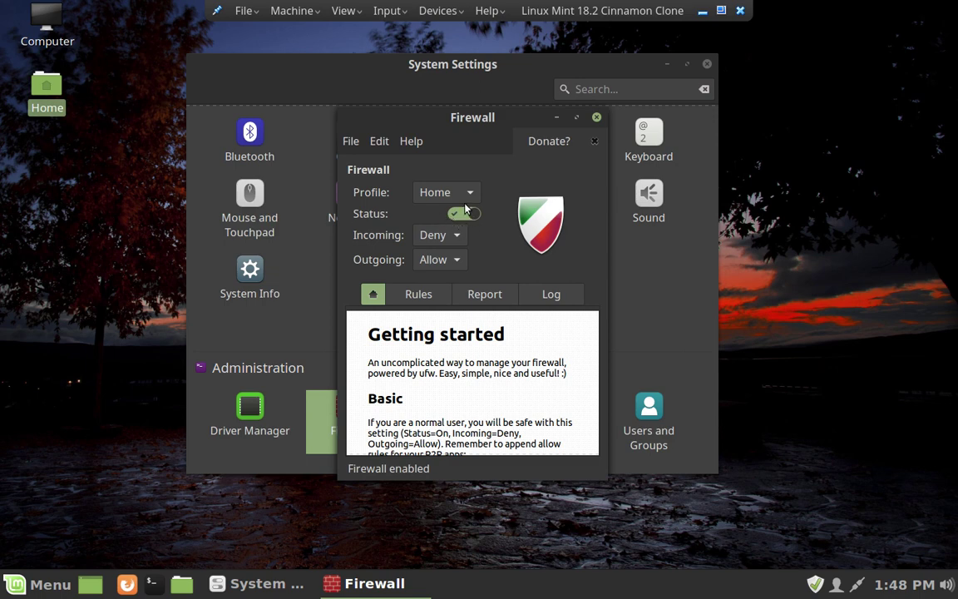
pyautogui.click(419, 293)
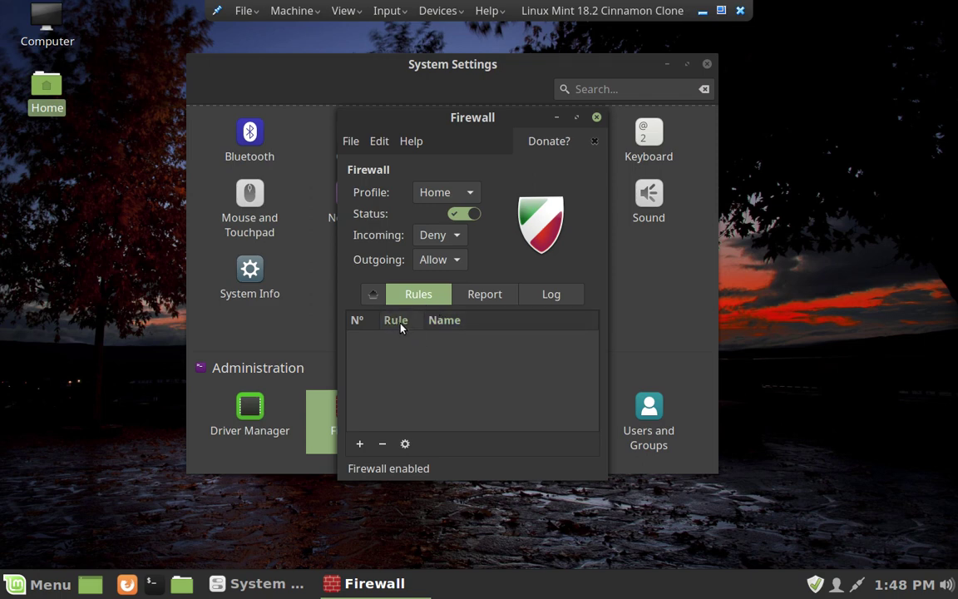
# - Add a preconfigured CUPS application rule allowing incoming port 631 traffic
pyautogui.click(360, 444)
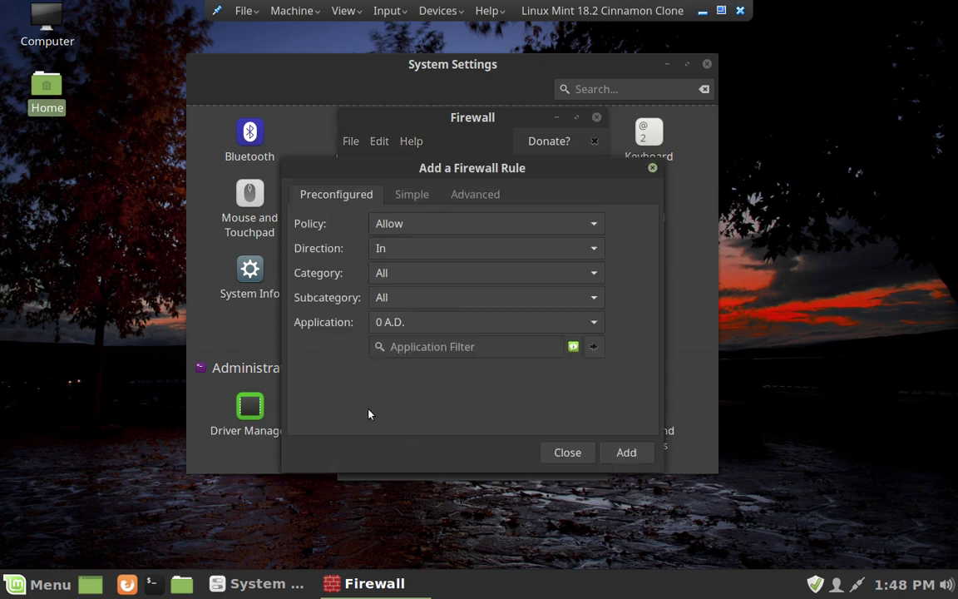
pyautogui.click(473, 346)
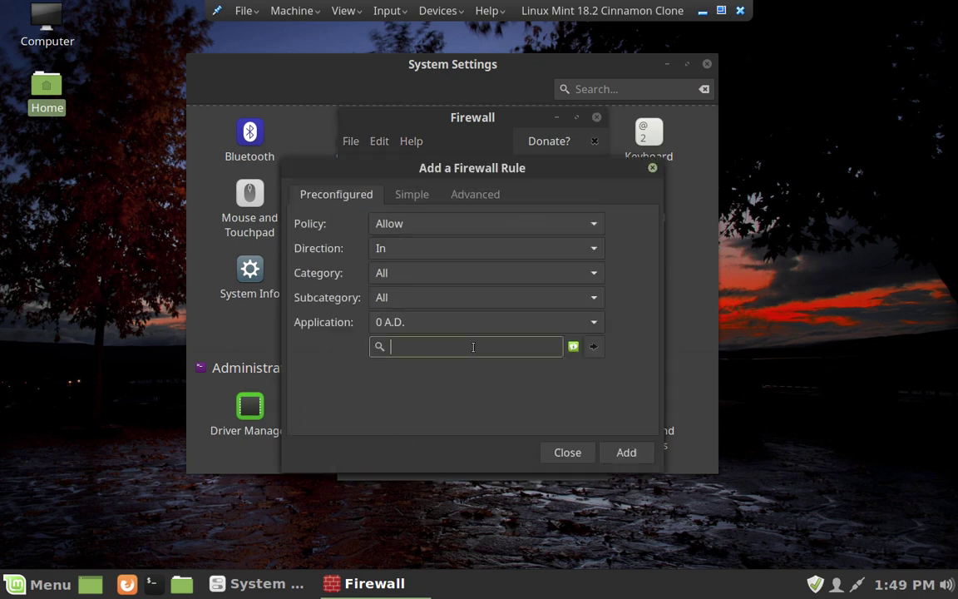
pyautogui.write('cups')
pyautogui.click(624, 454)
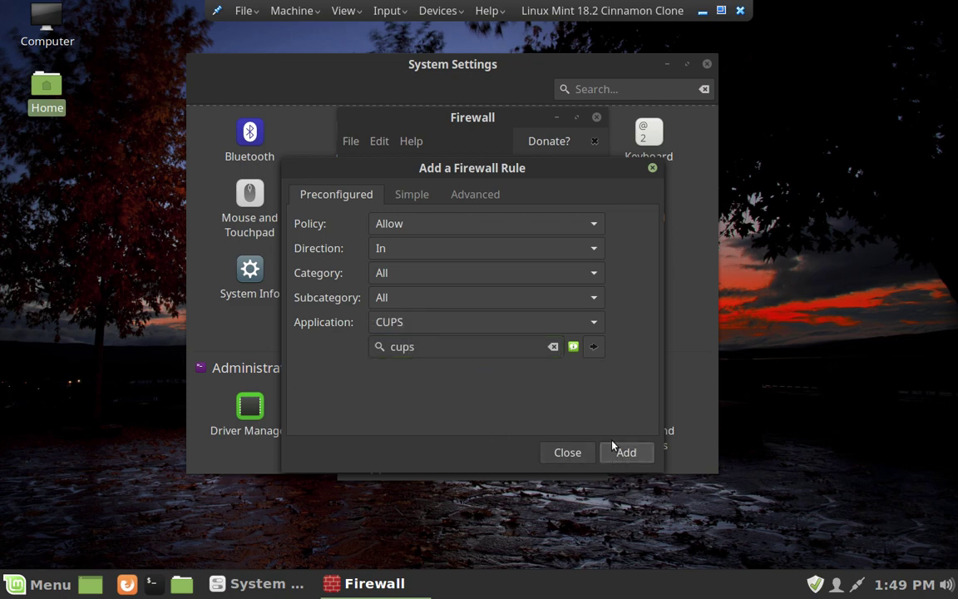
pyautogui.click(651, 168)
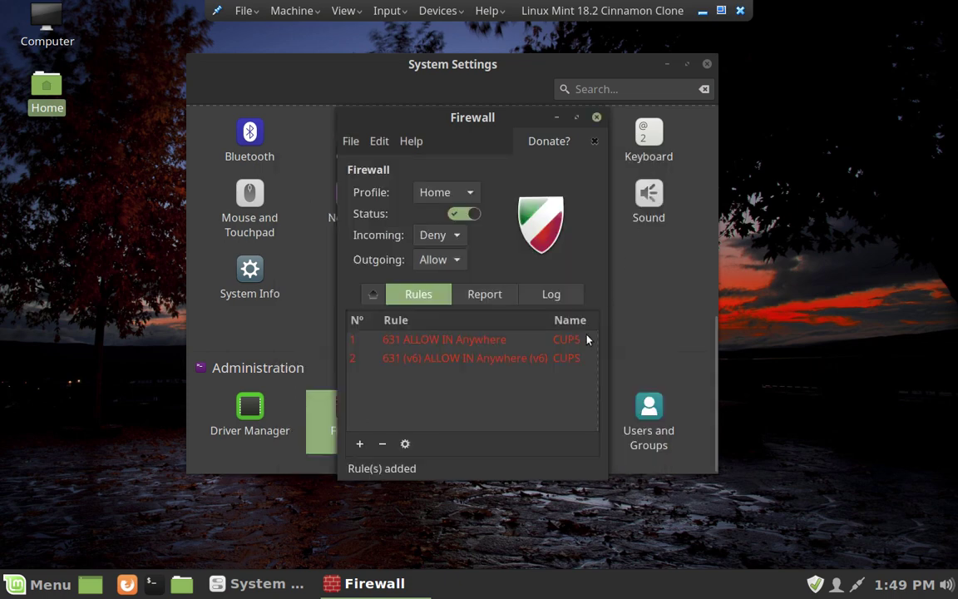
# - Select the first CUPS rule and close the Firewall Configuration window
pyautogui.click(351, 343)
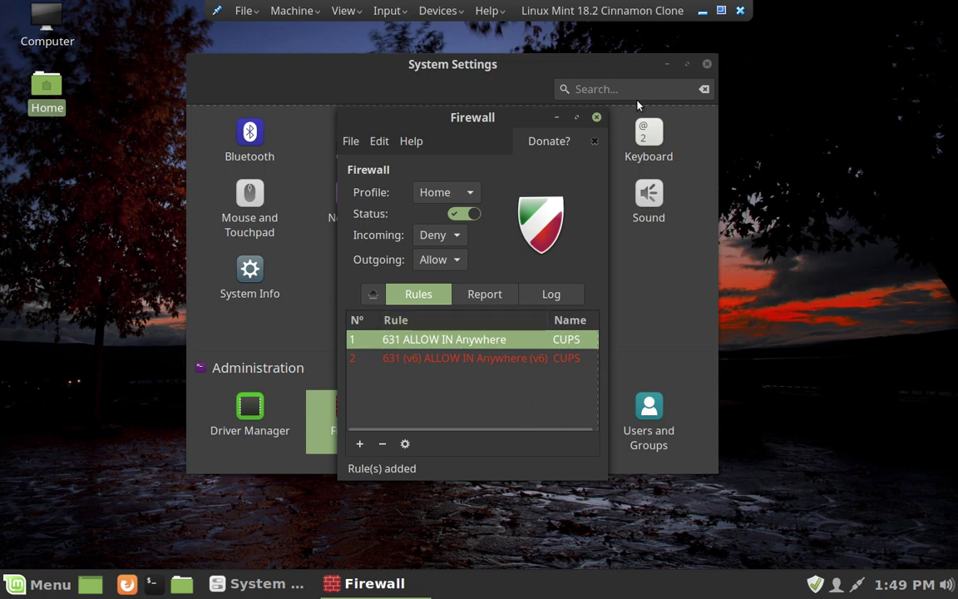
pyautogui.click(596, 117)
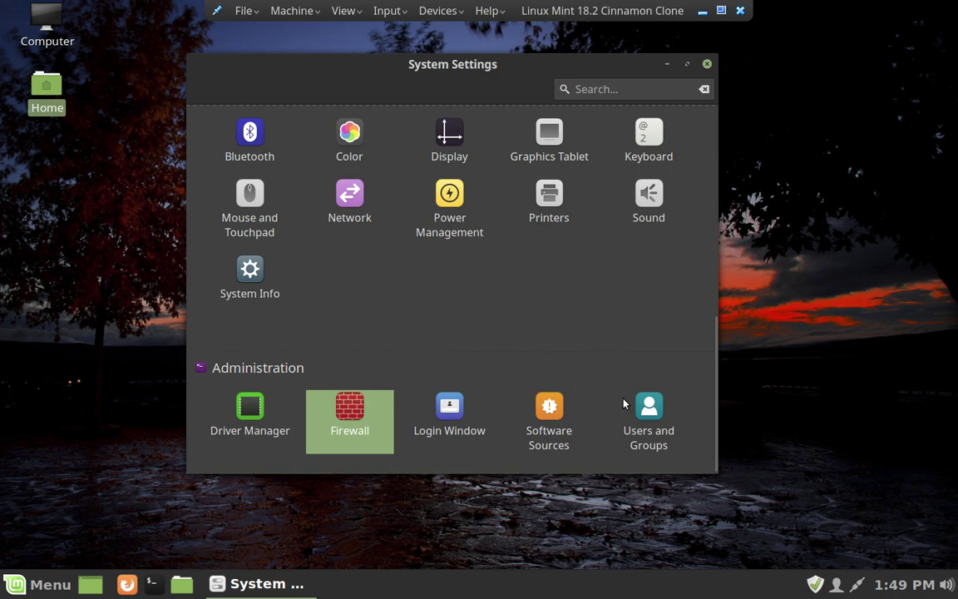
pyautogui.click(553, 409)
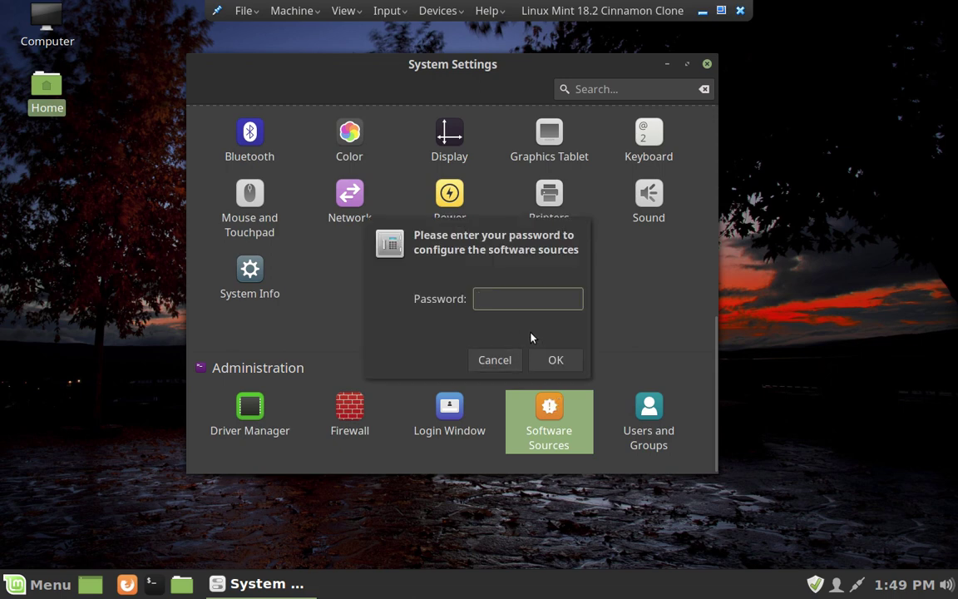
pyautogui.write('••••••')
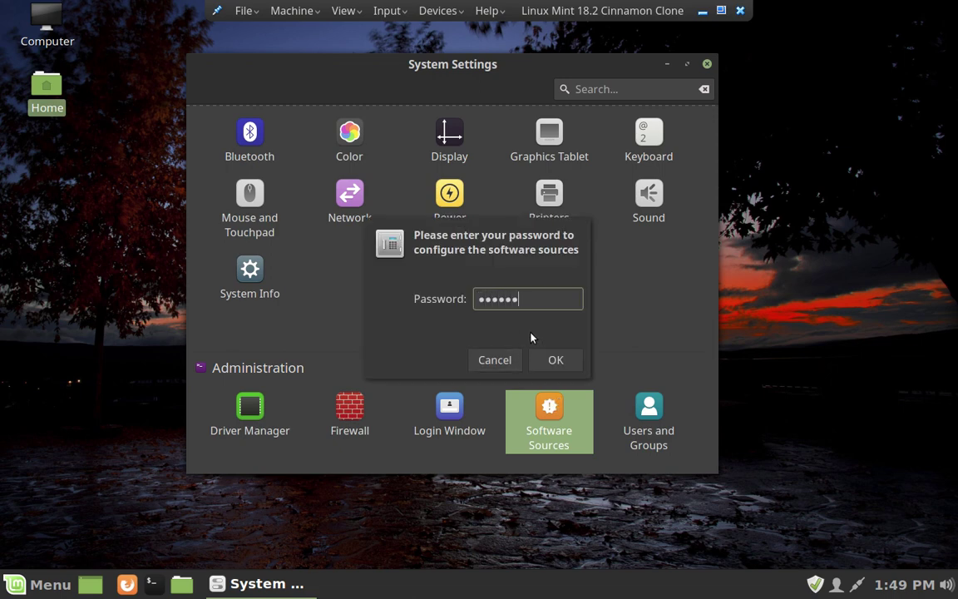
pyautogui.write('••')
pyautogui.press('Return')
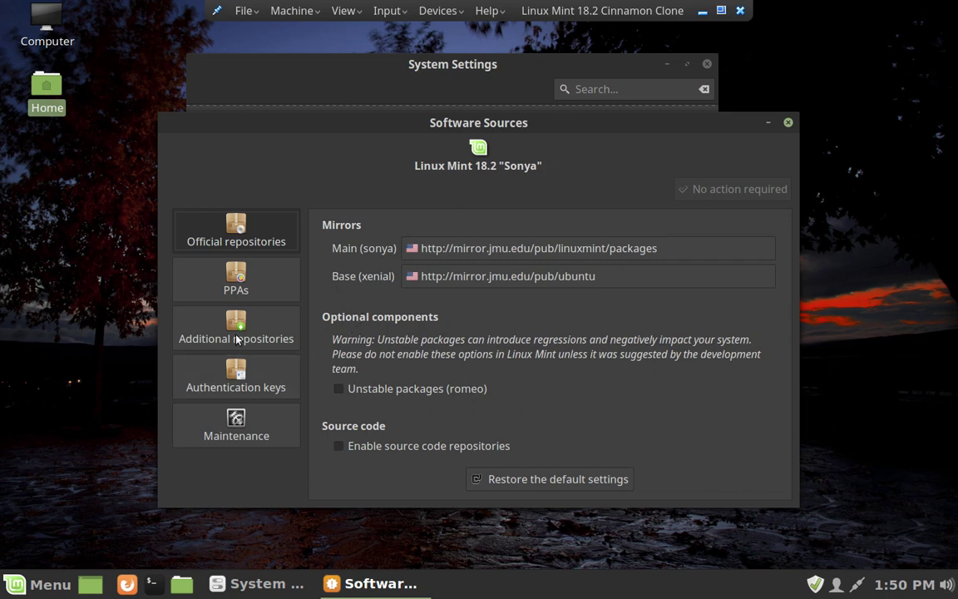
pyautogui.click(788, 123)
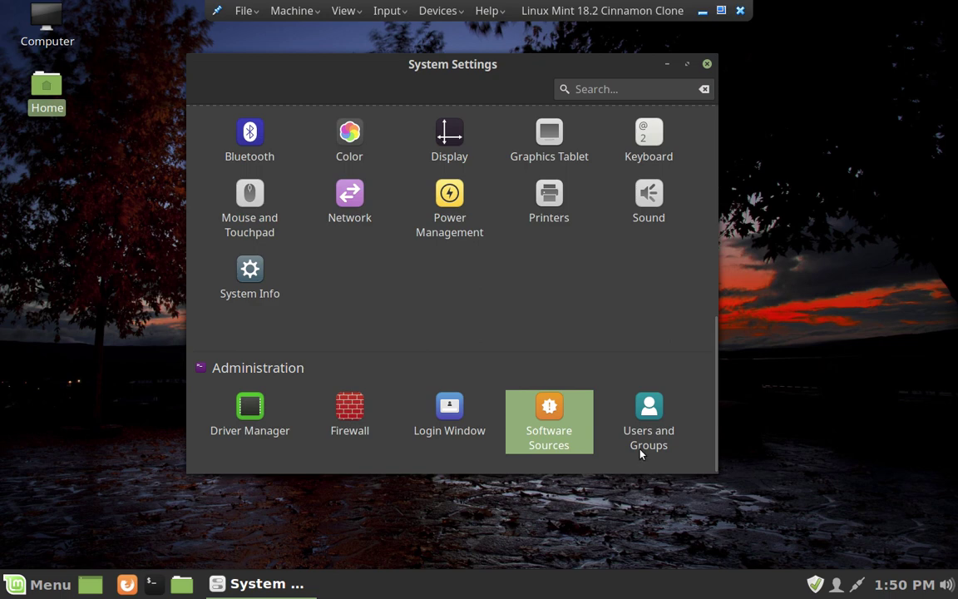
# - Authenticate Users and Groups, select the existing user, and start a new account
pyautogui.click(650, 416)
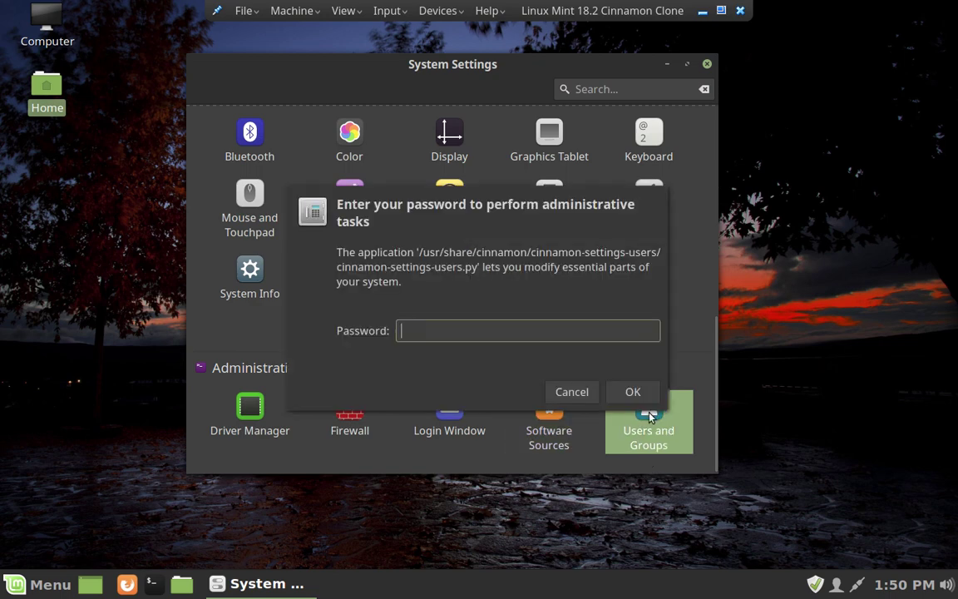
pyautogui.write('********')
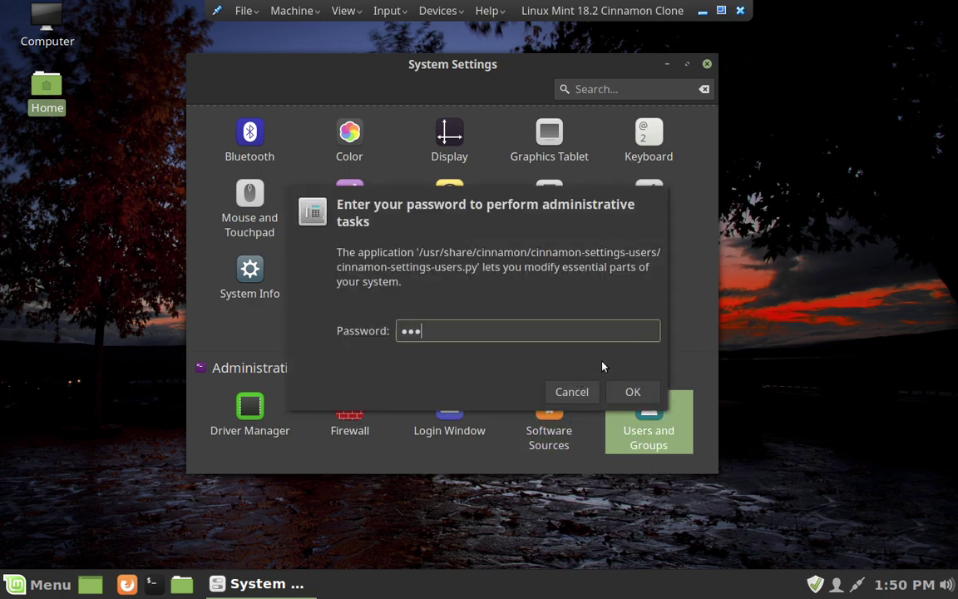
pyautogui.press('Return')
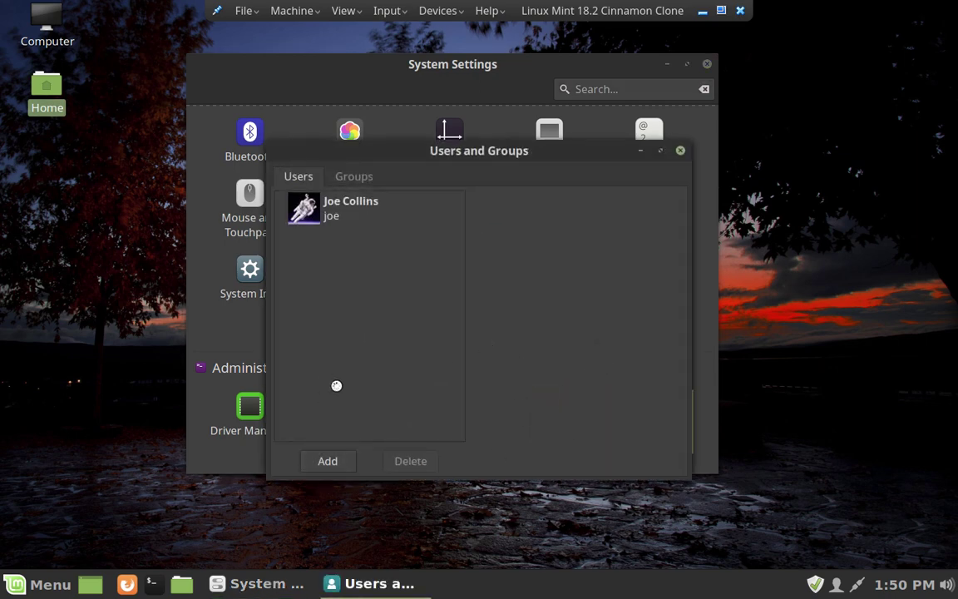
pyautogui.click(356, 213)
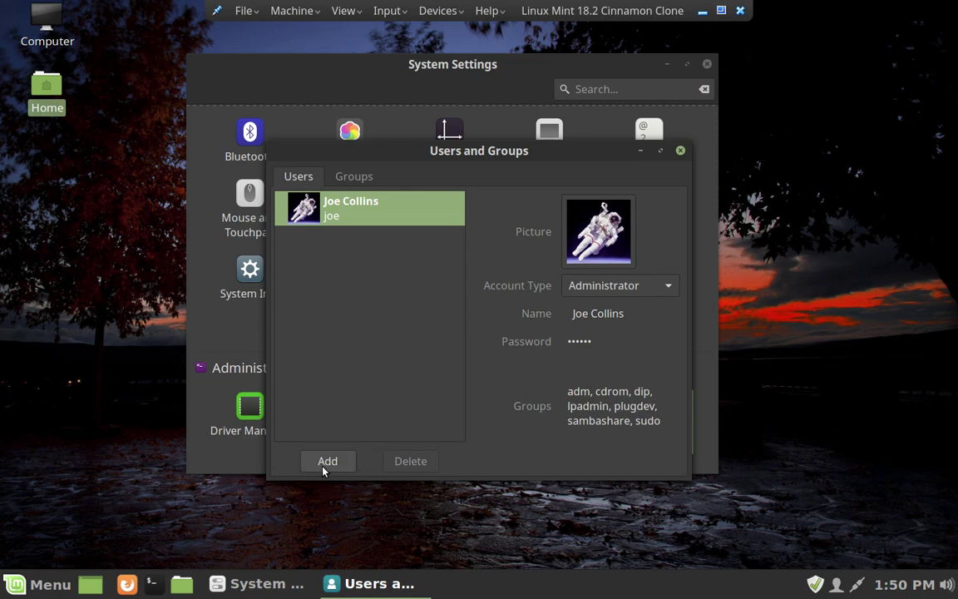
pyautogui.click(326, 462)
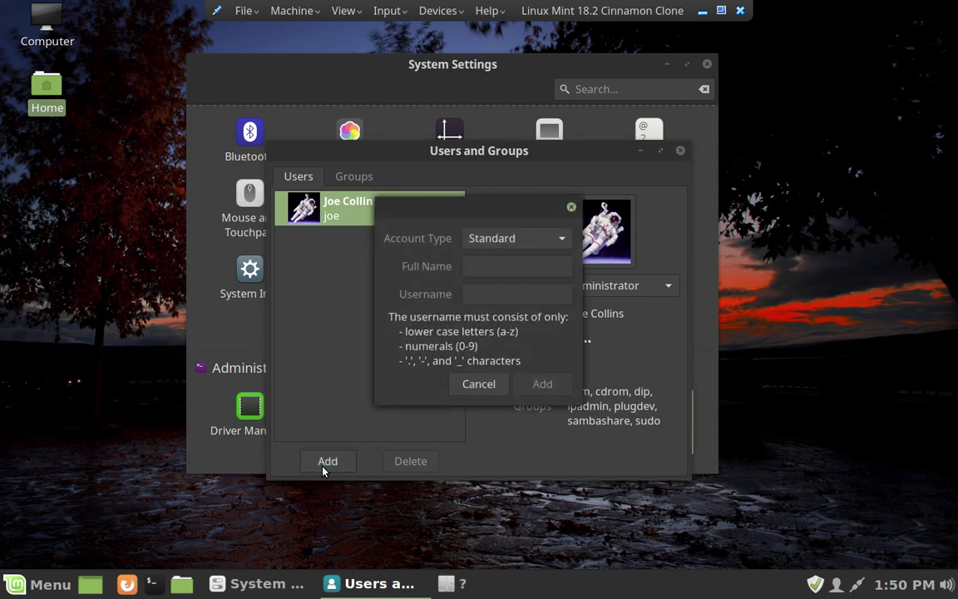
# - Enter the new user's full name, correcting the typing mistakes
pyautogui.click(517, 272)
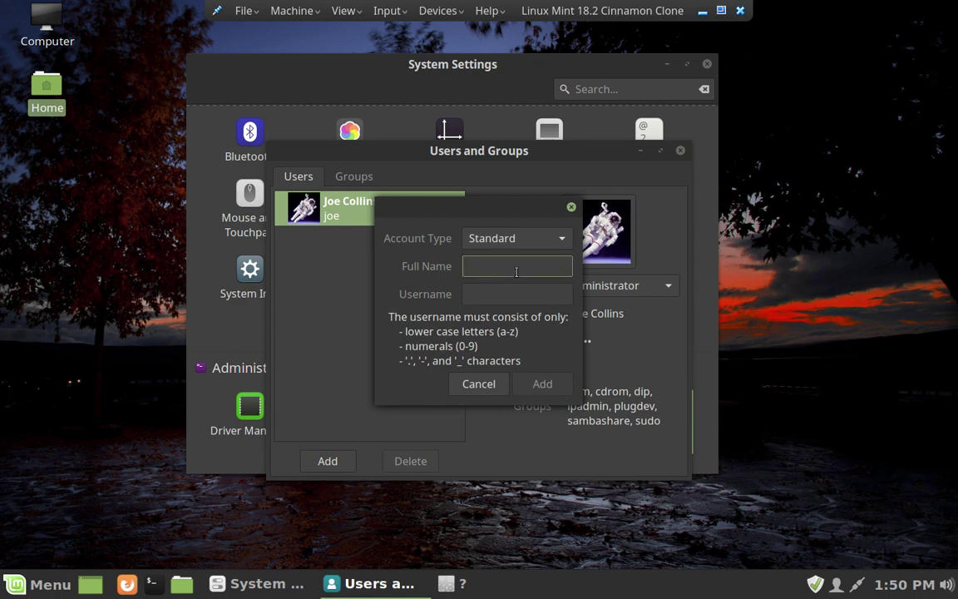
pyautogui.write('Bo')
pyautogui.write(' SMith')
pyautogui.click(481, 266)
pyautogui.write('b')
pyautogui.hotkey('ctrl', 'a')
pyautogui.write('Bob SMith')
pyautogui.press('BackSpace')
pyautogui.press('BackSpace')
pyautogui.press('BackSpace')
pyautogui.press('BackSpace')
pyautogui.write('mith')
# - Enter a lowercase username and create the Standard account
pyautogui.click(503, 294)
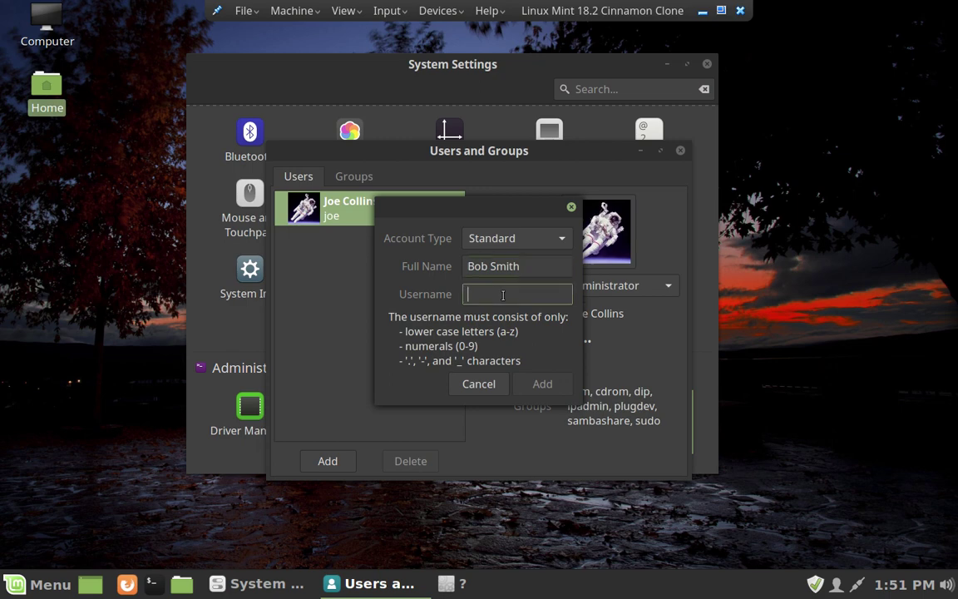
pyautogui.write('bob')
pyautogui.click(542, 385)
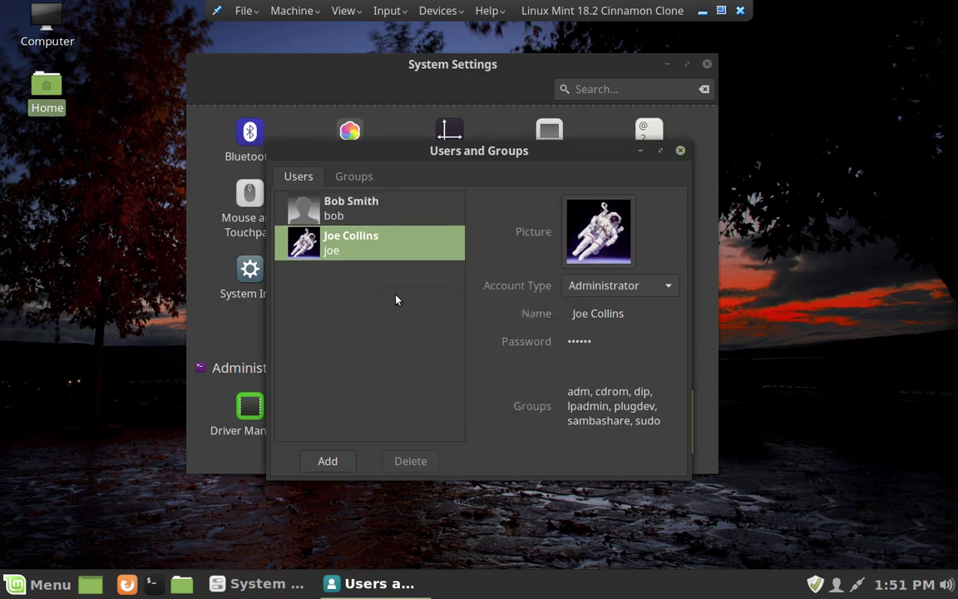
pyautogui.click(387, 214)
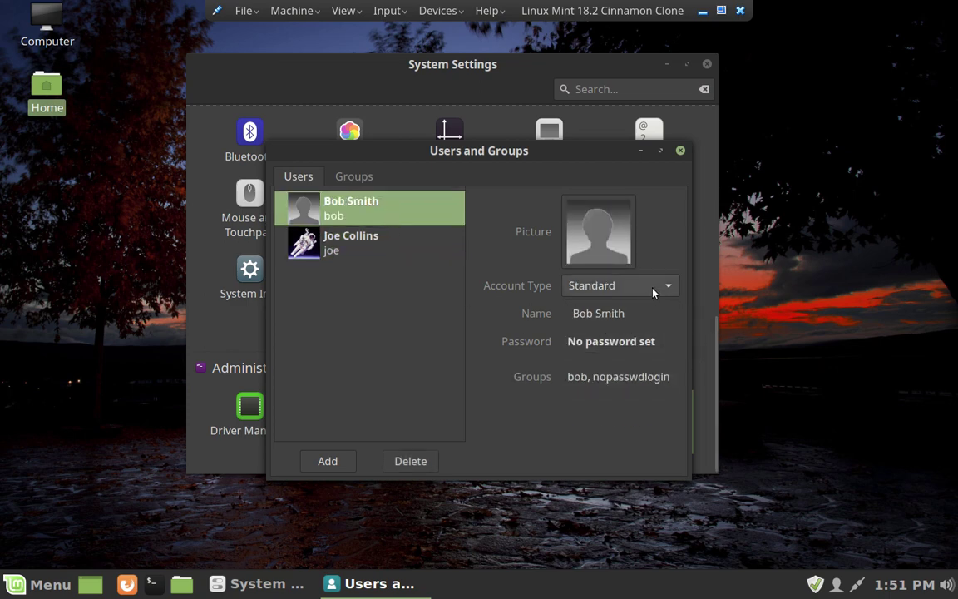
pyautogui.click(629, 350)
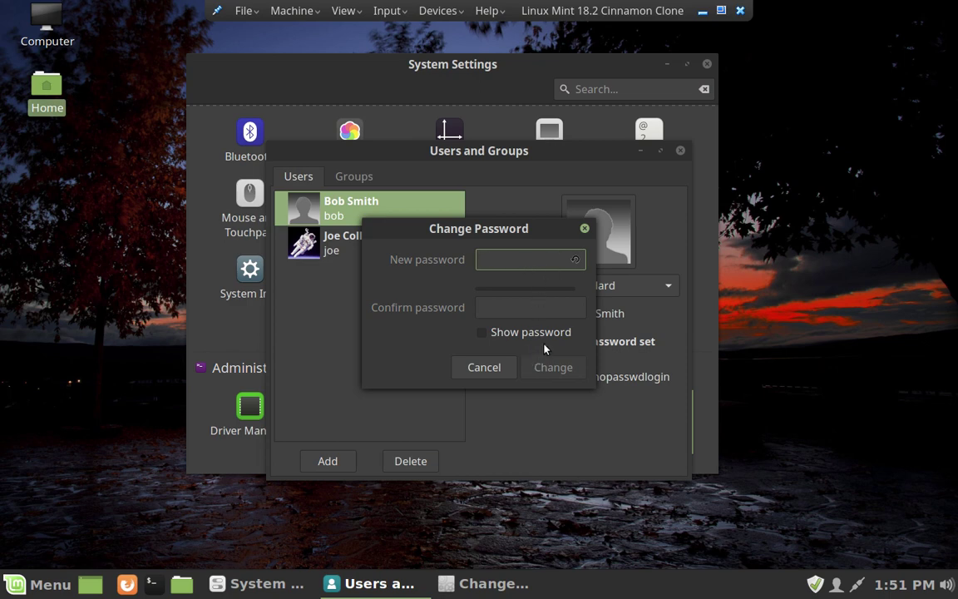
pyautogui.click(484, 367)
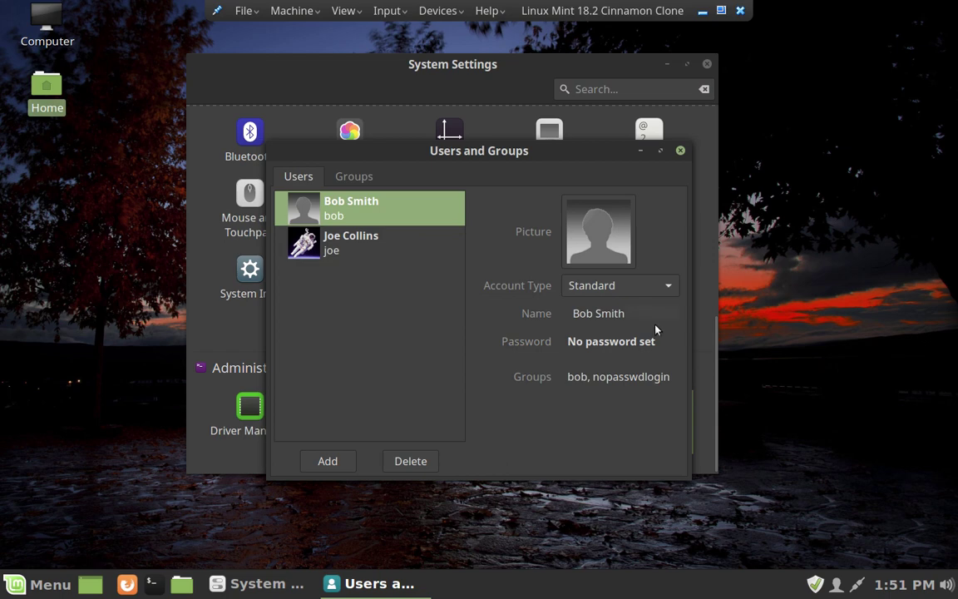
# - Untick nopasswdlogin in the new user's groups, confirm with OK, and close Users and Groups
pyautogui.click(600, 385)
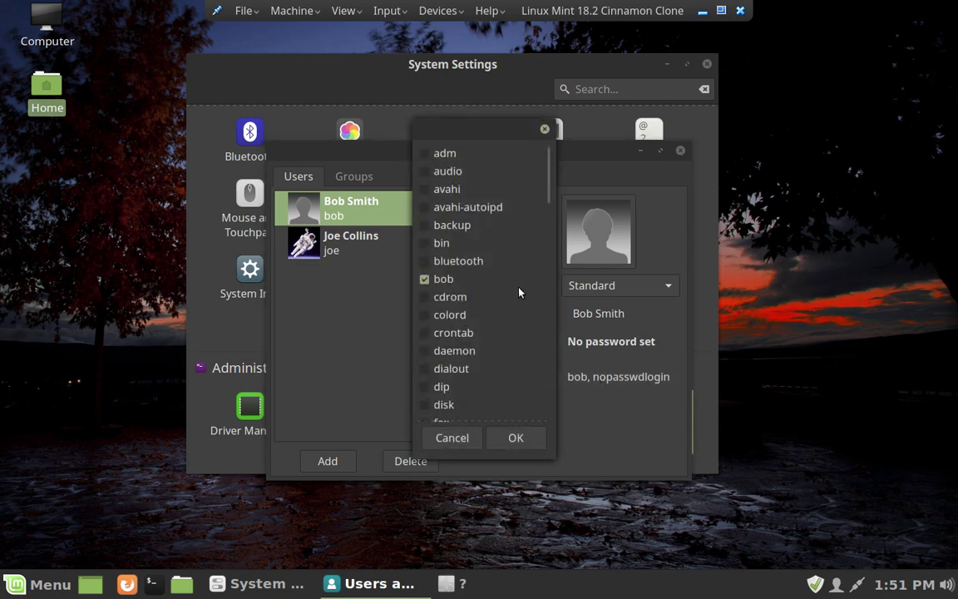
pyautogui.scroll(-10, 519, 291)
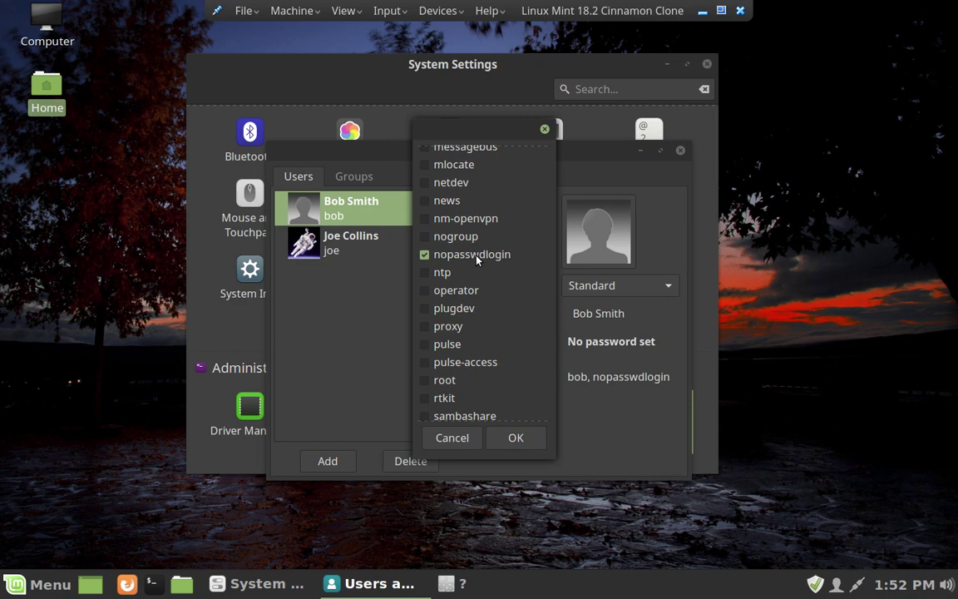
pyautogui.click(476, 260)
pyautogui.scroll(5, 515, 386)
pyautogui.scroll(3, 515, 388)
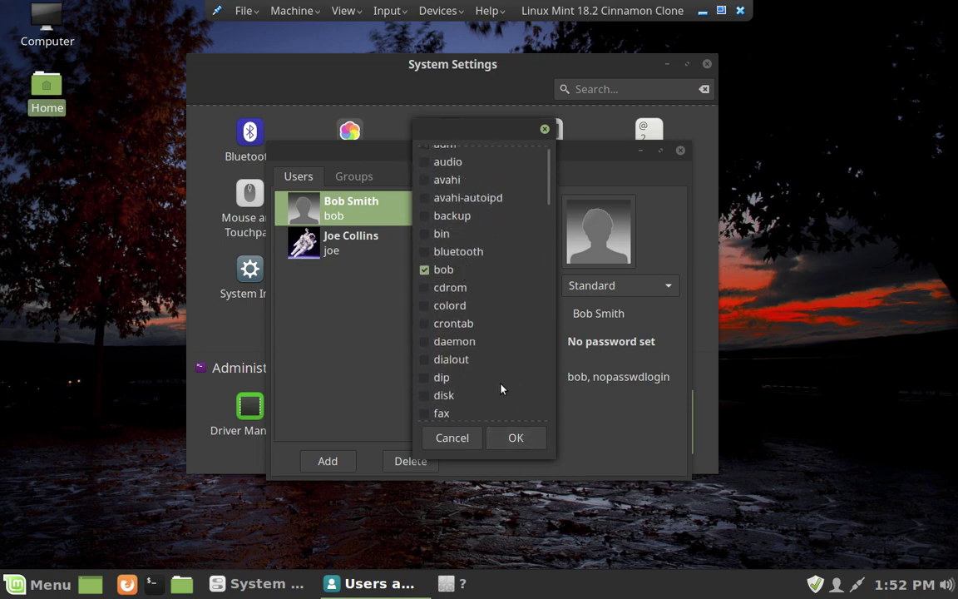
pyautogui.click(515, 437)
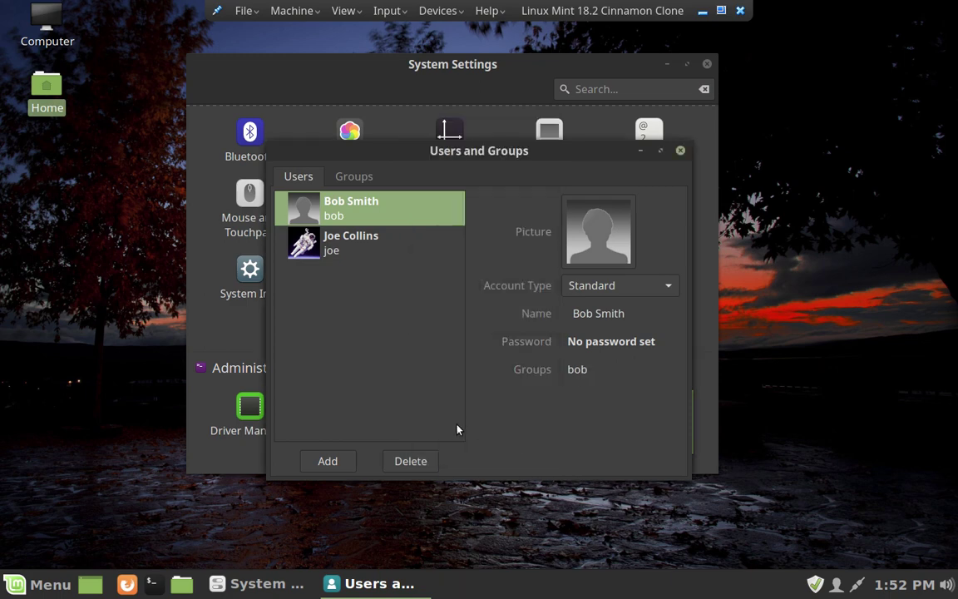
pyautogui.click(681, 151)
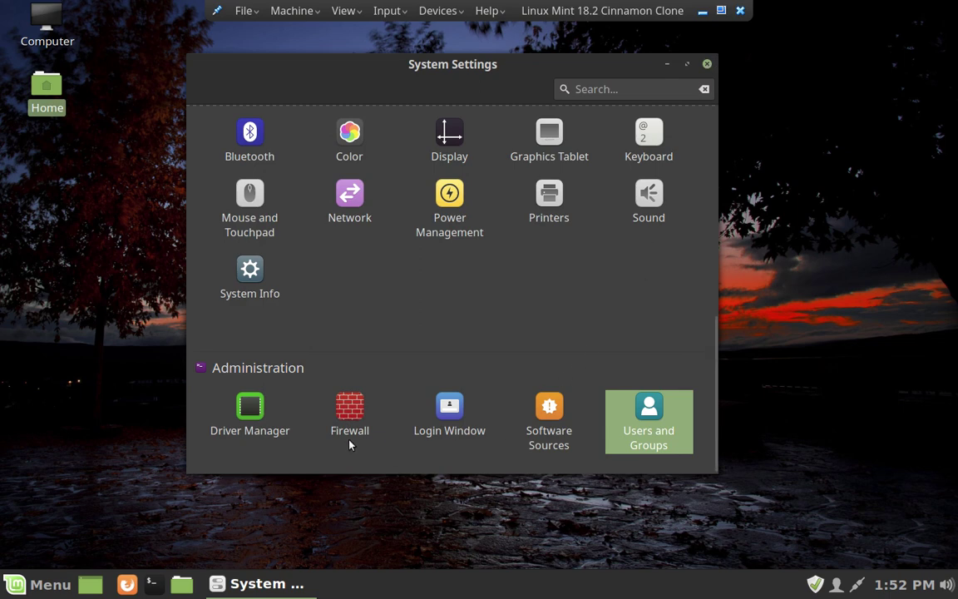
# - Reopen Users and Groups and authenticate with the administrator password
pyautogui.click(623, 416)
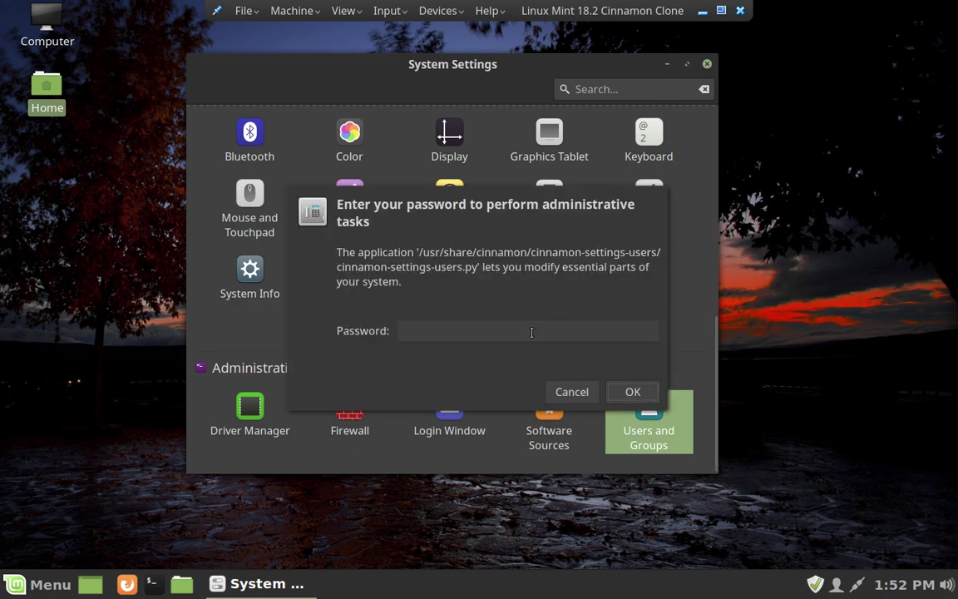
pyautogui.click(534, 330)
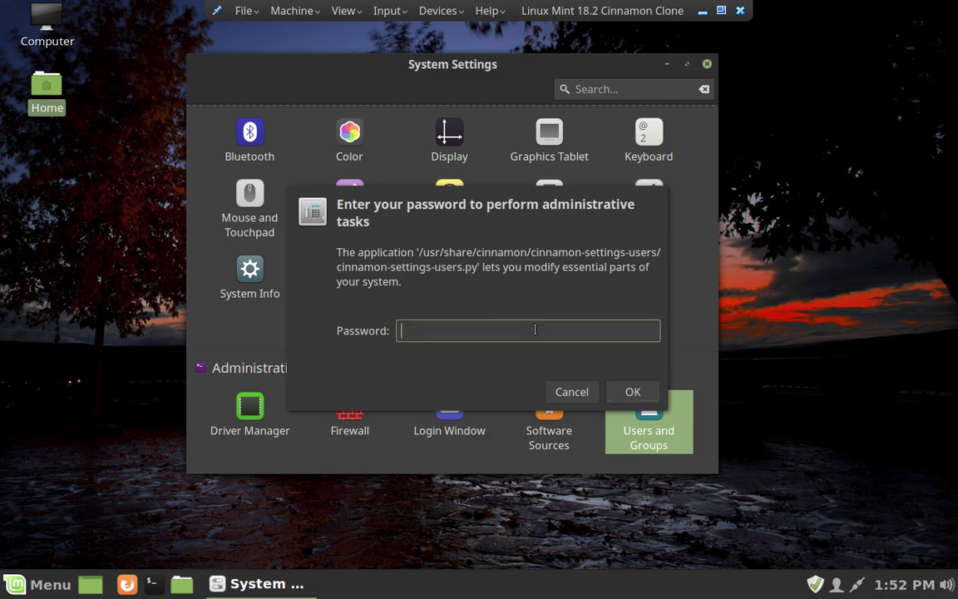
pyautogui.write('password')
pyautogui.press('Return')
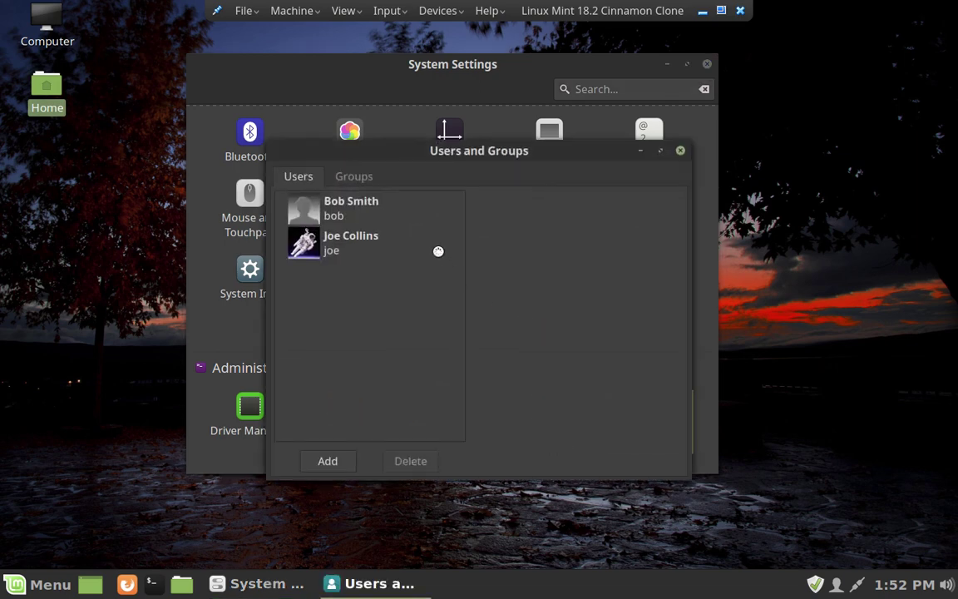
# - Delete the standard user account and its files, then close the window
pyautogui.click(427, 210)
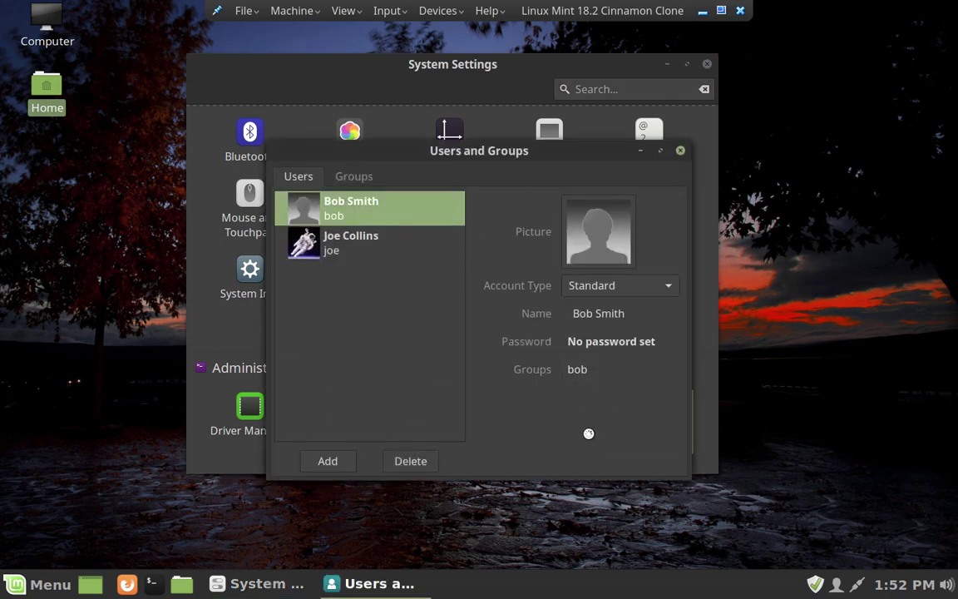
pyautogui.click(395, 462)
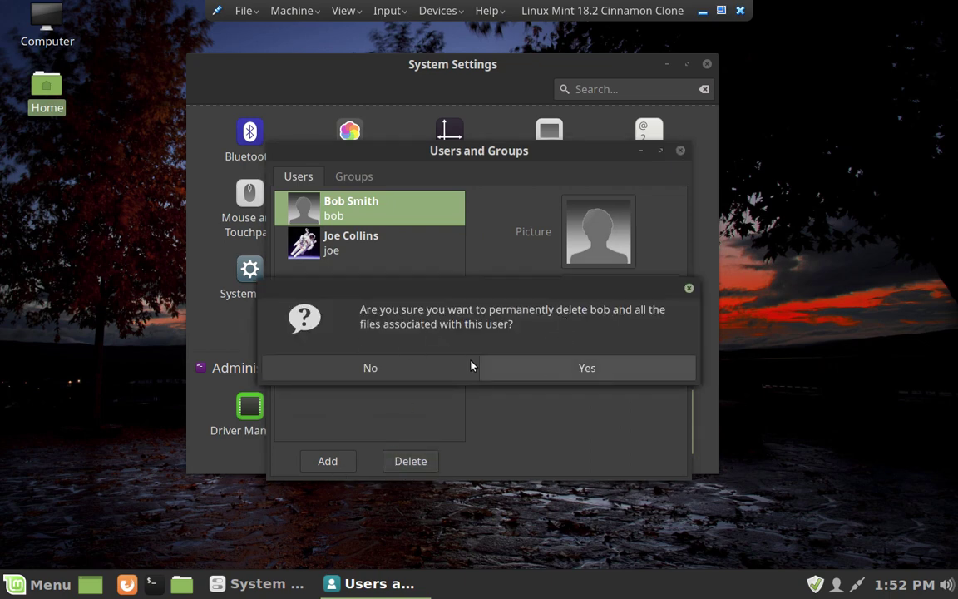
pyautogui.click(564, 371)
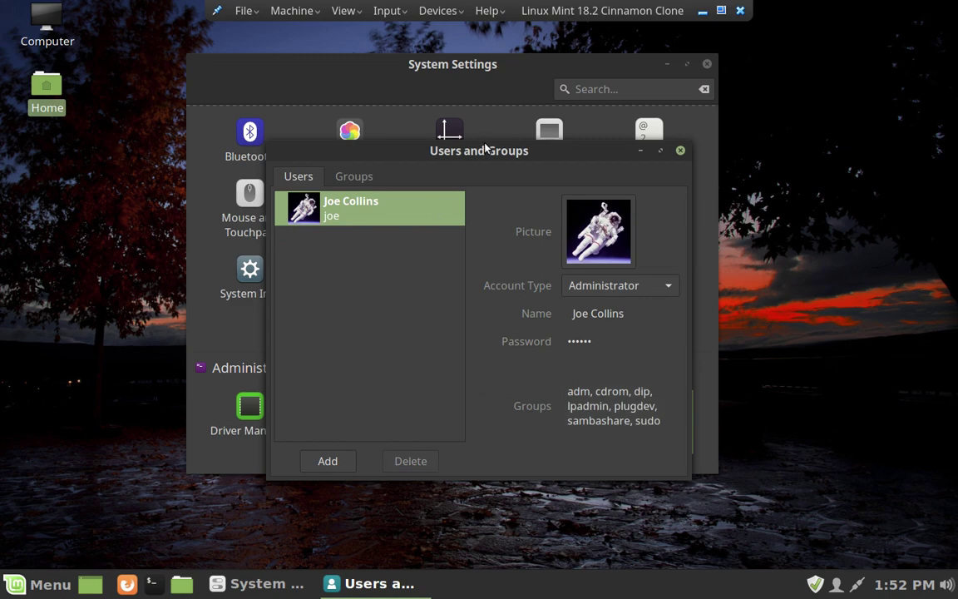
pyautogui.click(680, 152)
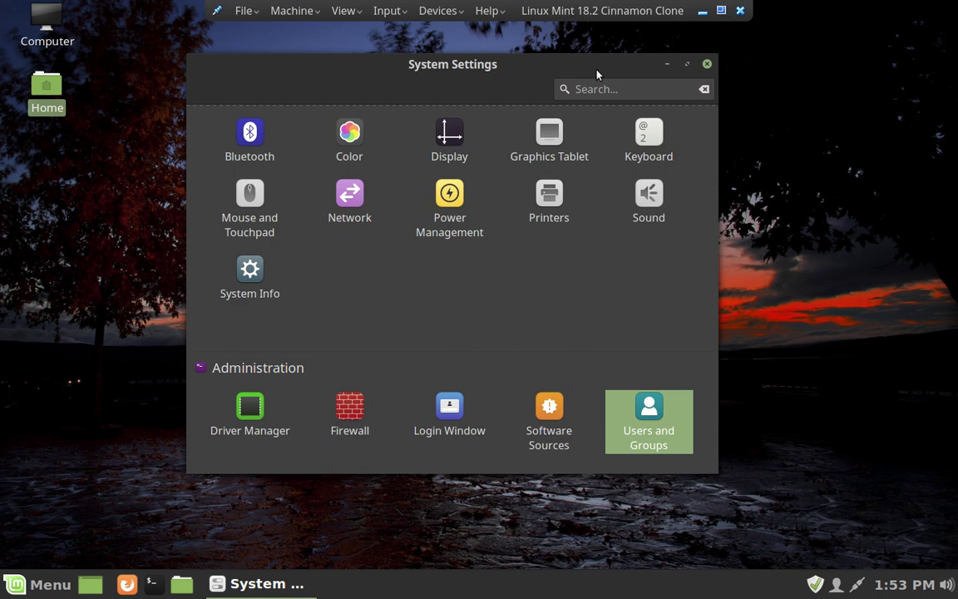
# - Close the System Settings window and clear the desktop icon selection
pyautogui.click(706, 65)
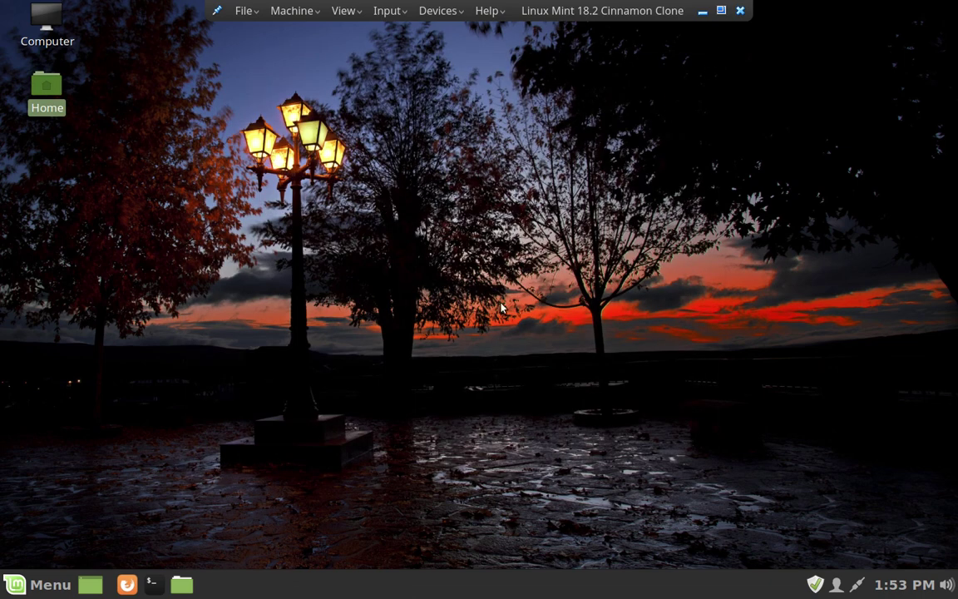
pyautogui.click(469, 131)
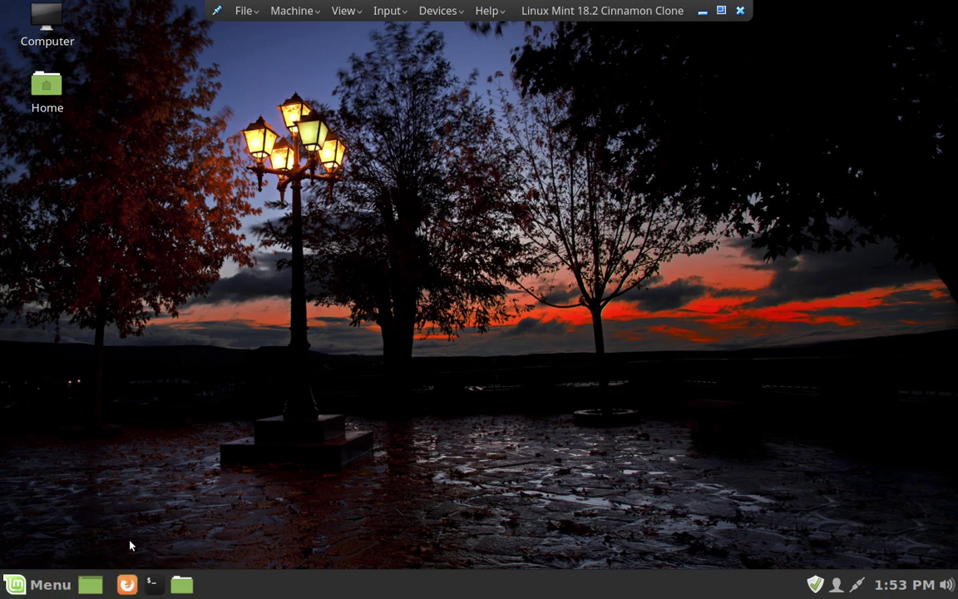
pyautogui.click(38, 586)
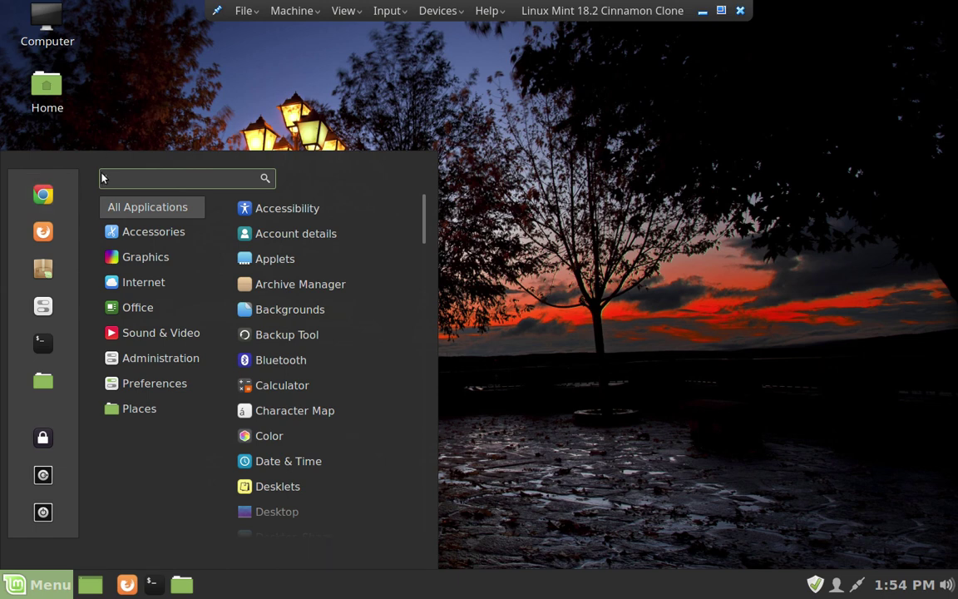
pyautogui.click(228, 54)
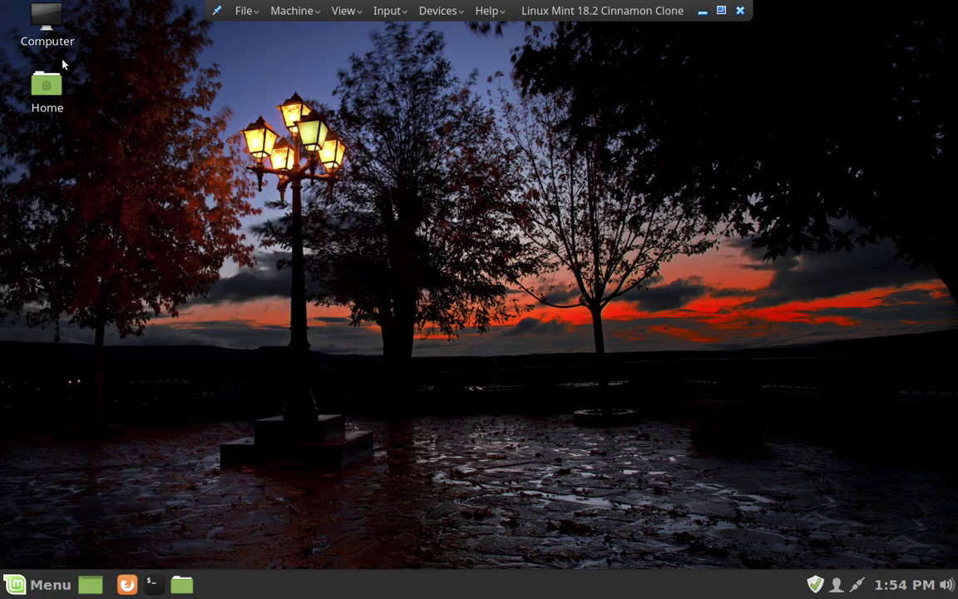
pyautogui.doubleClick(46, 84)
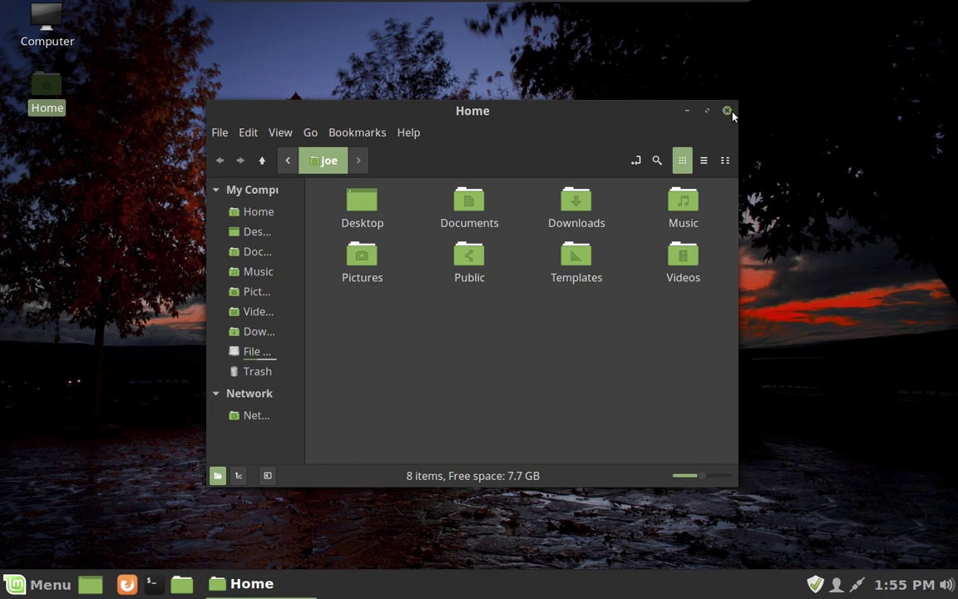
pyautogui.click(728, 111)
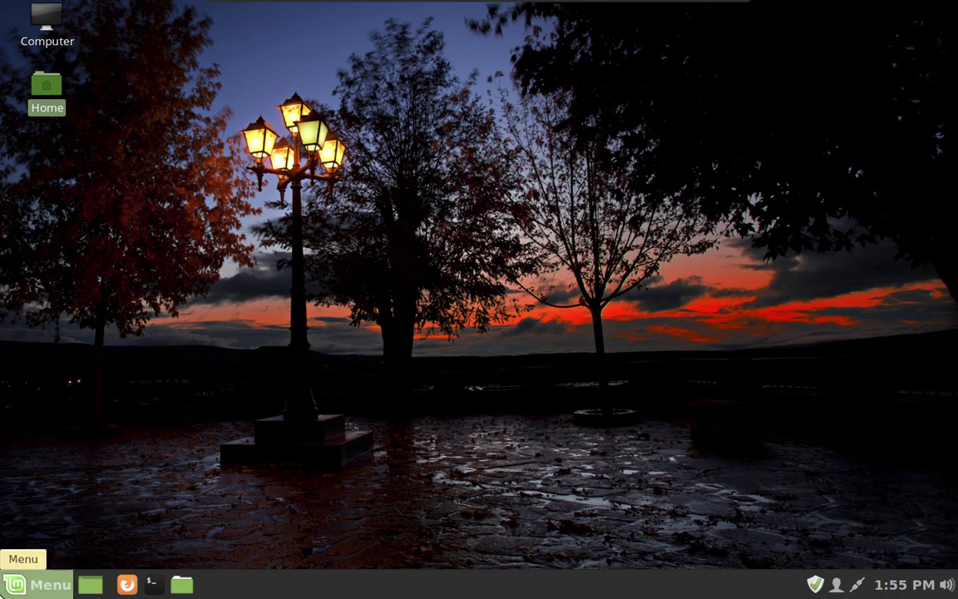
# - Launch System Settings from the menu and open Startup Applications under Preferences
pyautogui.click(33, 585)
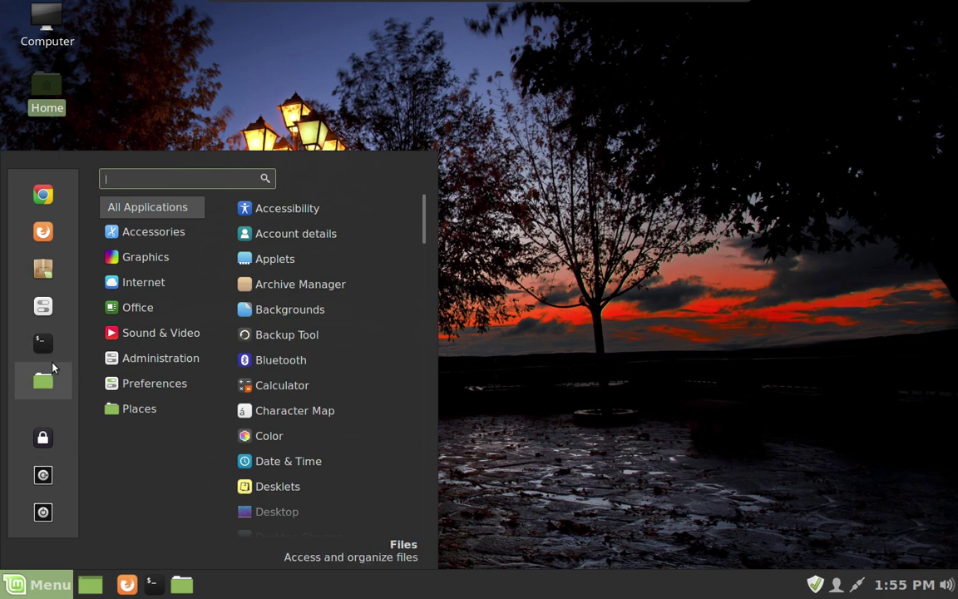
pyautogui.click(54, 309)
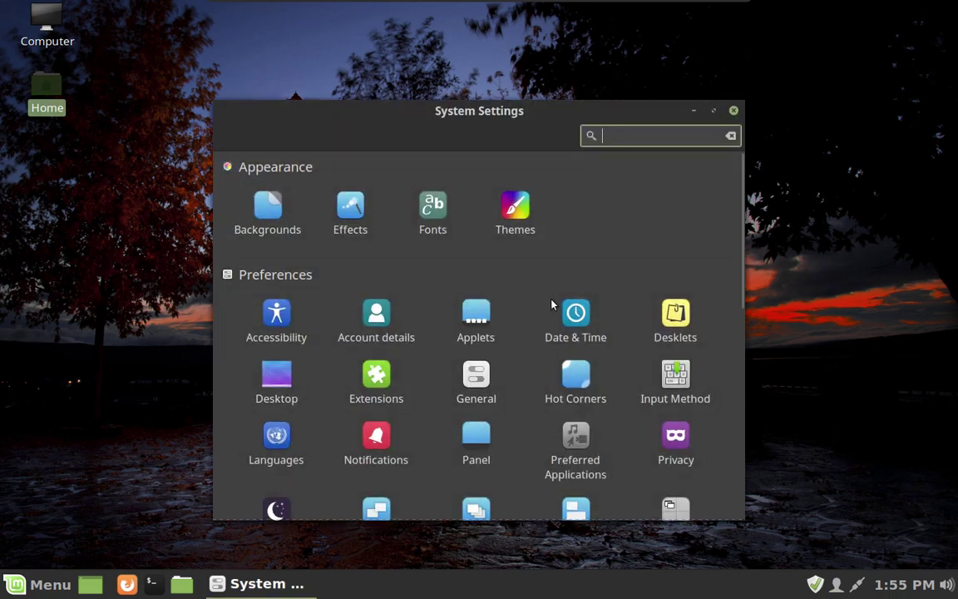
pyautogui.scroll(-5, 552, 304)
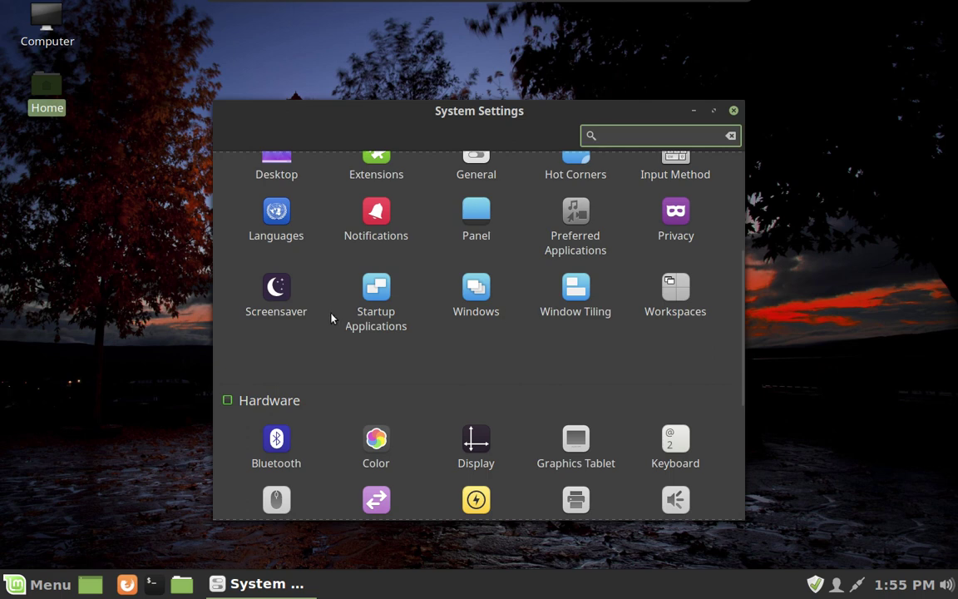
pyautogui.click(375, 310)
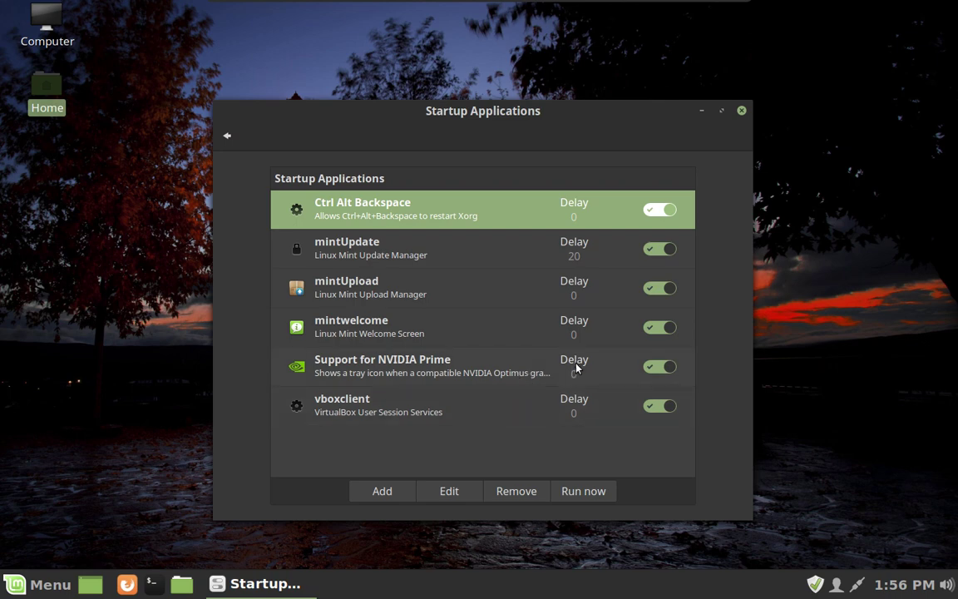
# - Disable NVIDIA Prime, mintwelcome and mintUpload at startup, keep mintUpdate enabled, then close the window
pyautogui.click(650, 372)
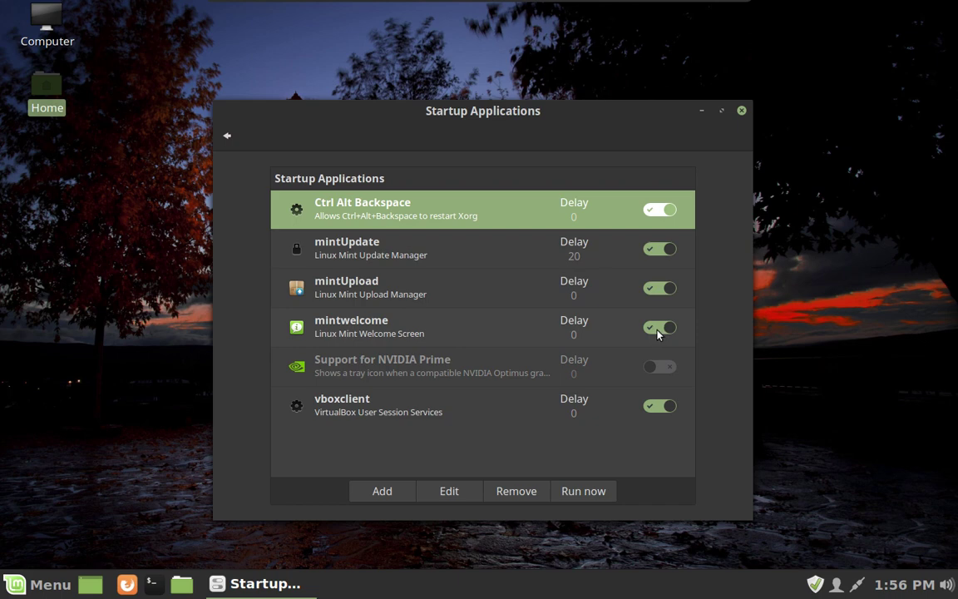
pyautogui.click(657, 328)
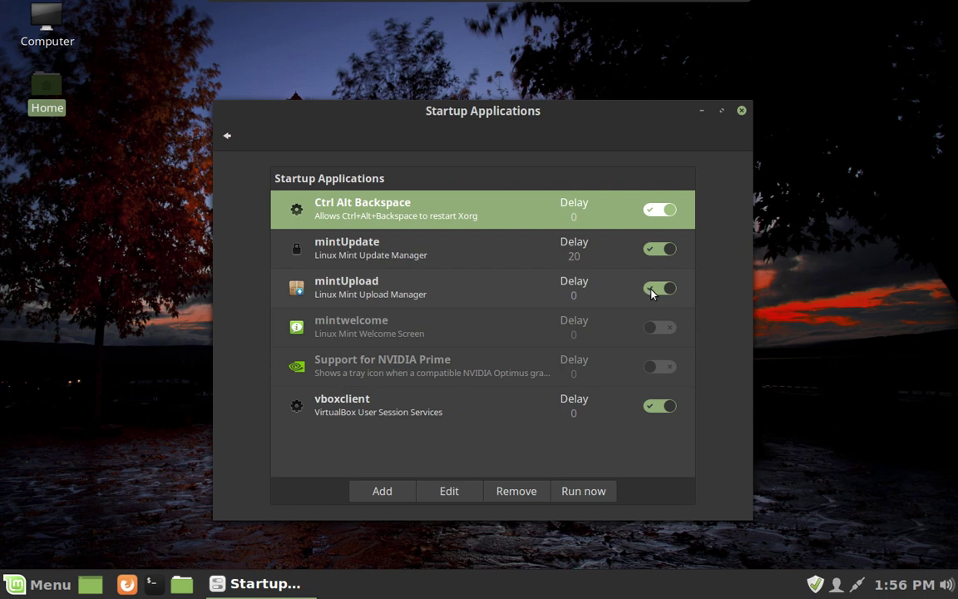
pyautogui.click(652, 290)
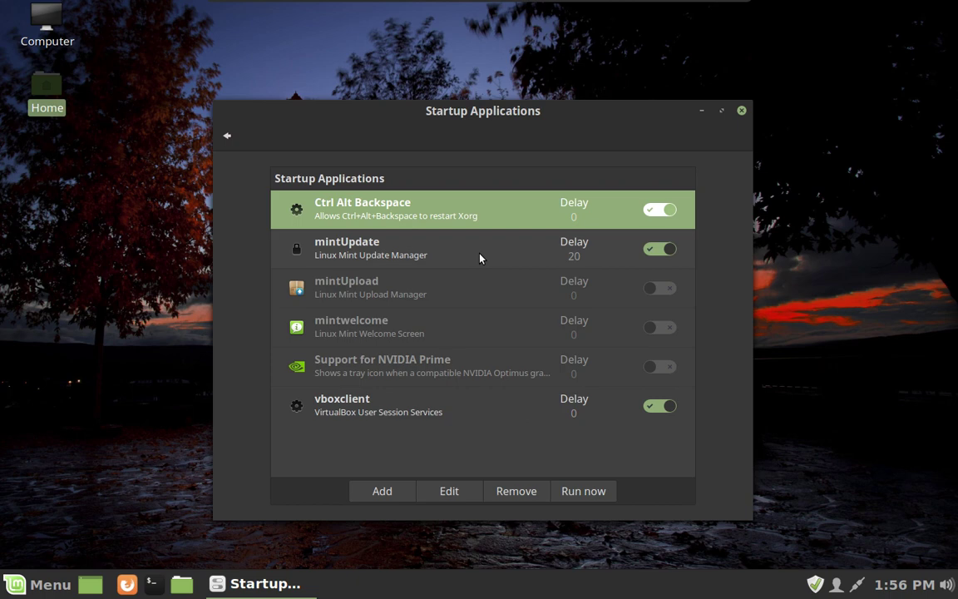
pyautogui.click(647, 251)
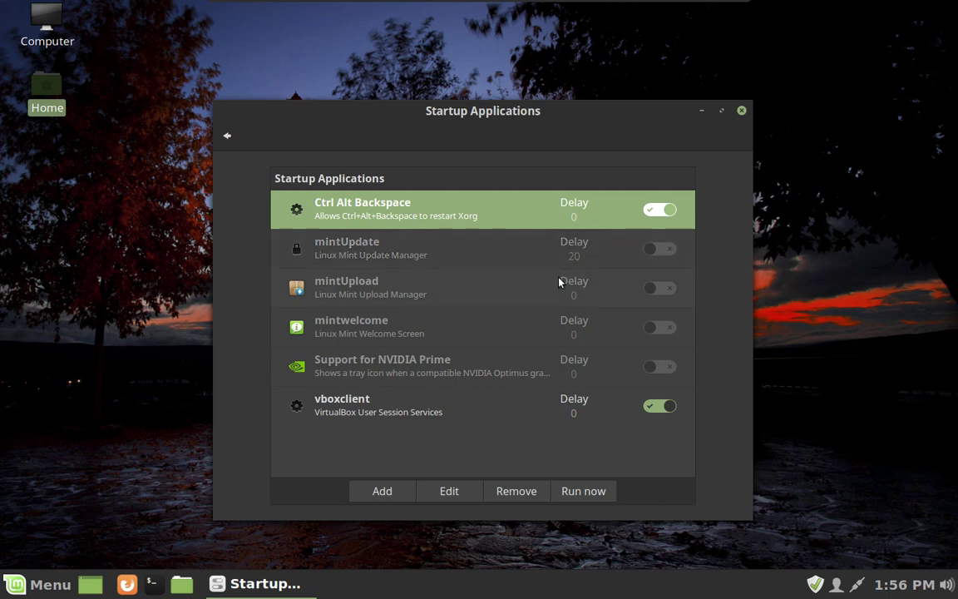
pyautogui.click(670, 249)
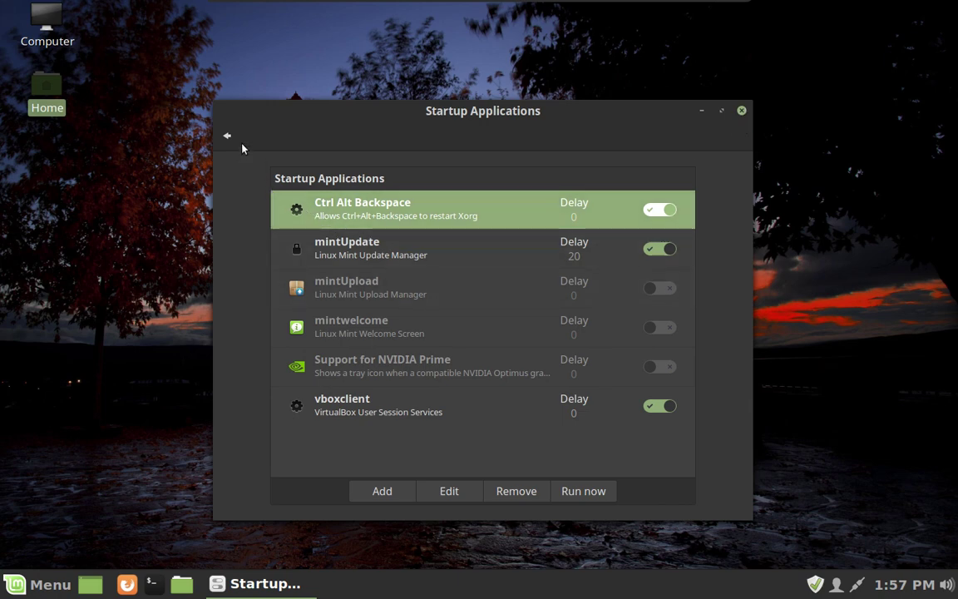
pyautogui.click(741, 111)
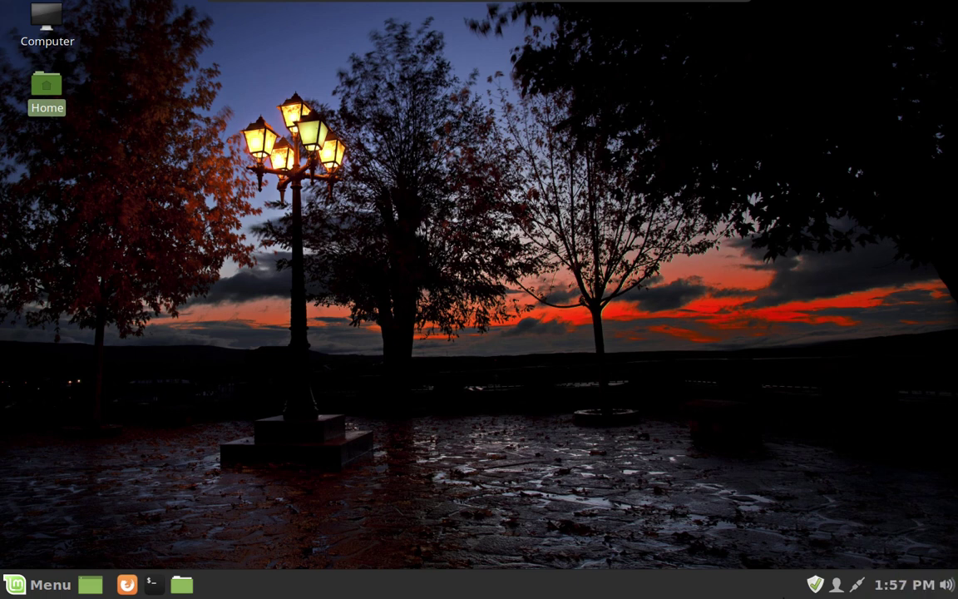
# - Open Update Manager's Linux kernels view past the caution warning and reposition the Kernels window
pyautogui.click(814, 584)
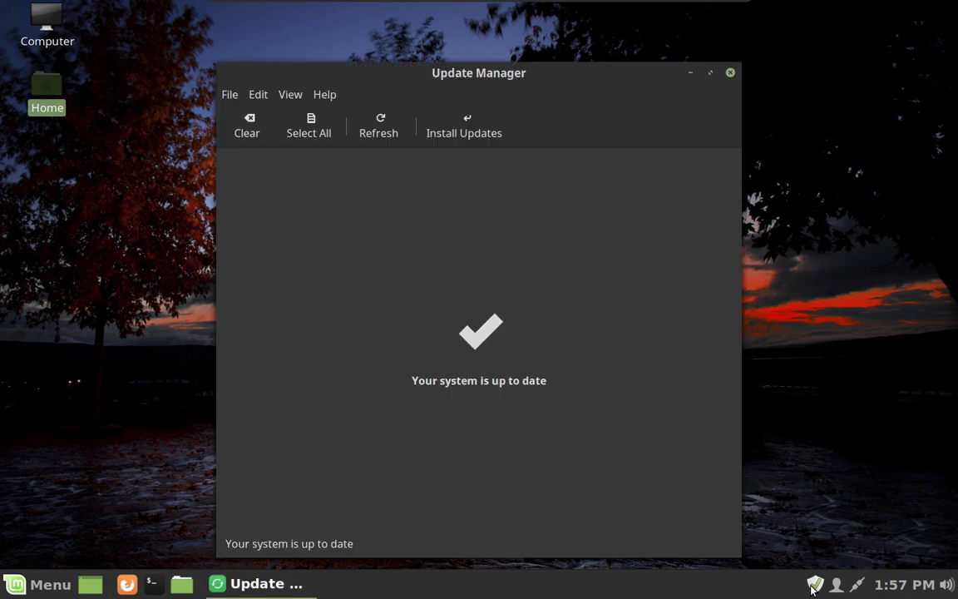
pyautogui.click(287, 94)
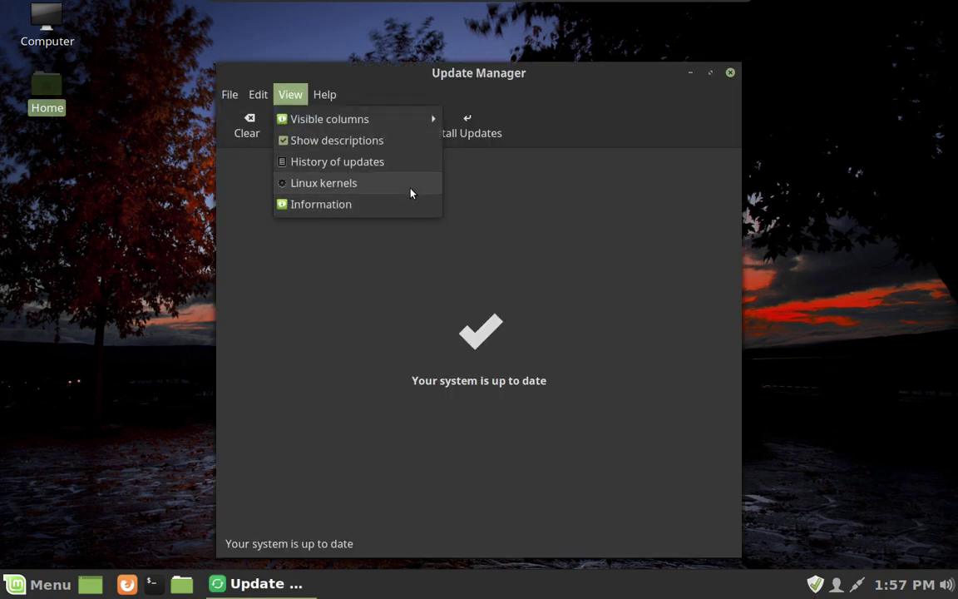
pyautogui.click(410, 193)
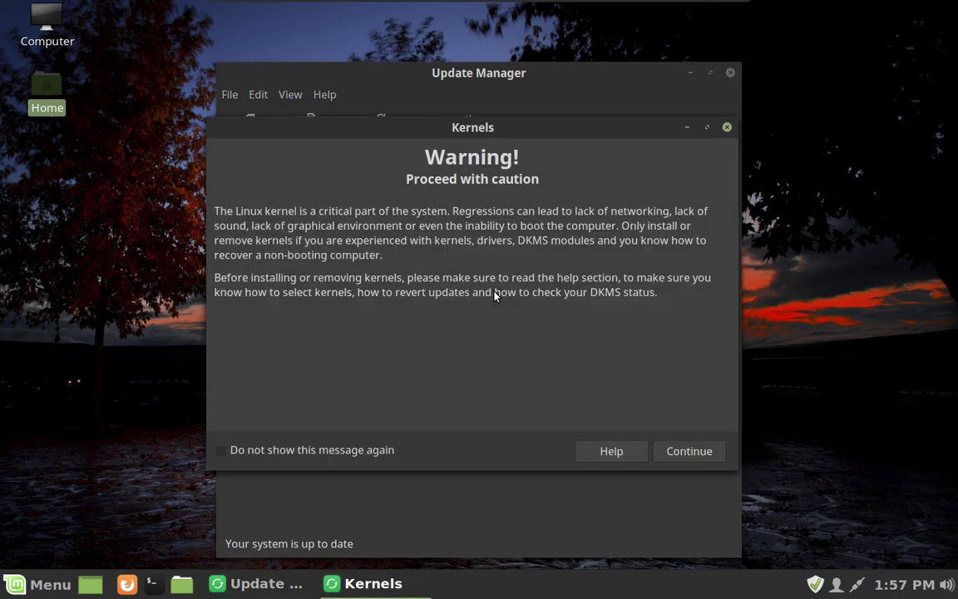
pyautogui.click(705, 453)
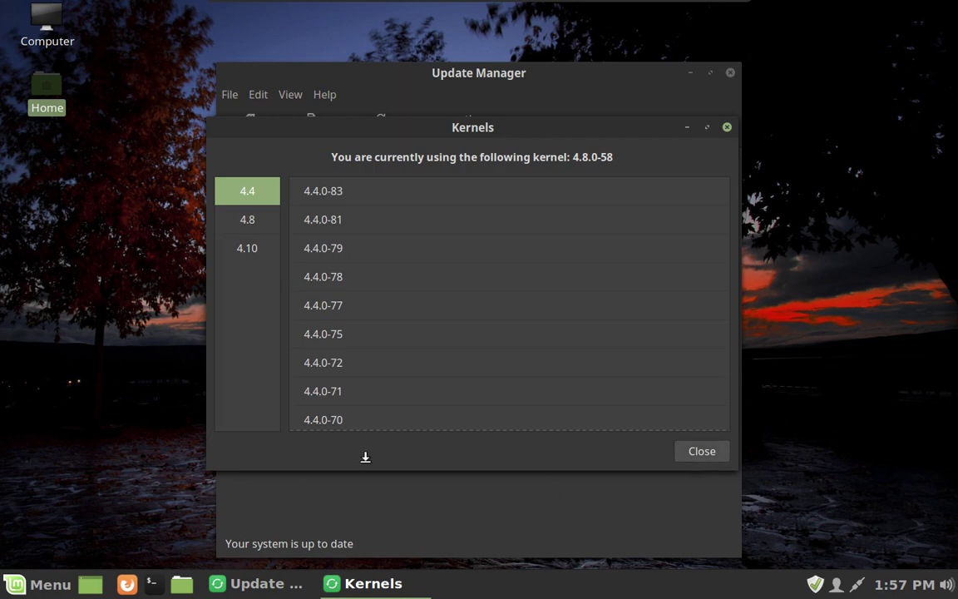
pyautogui.moveTo(427, 129); pyautogui.dragTo(433, 147)
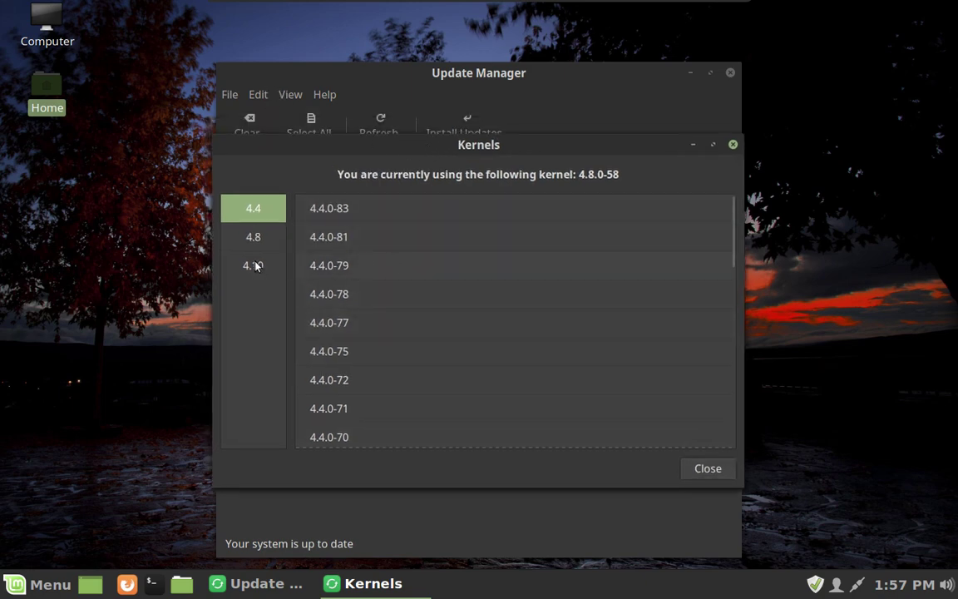
# - Compare the 4.4, 4.8 and 4.10 kernel series, settling on 4.8 with 4.8.0-58 active and 4.8.0-53 installed
pyautogui.click(249, 237)
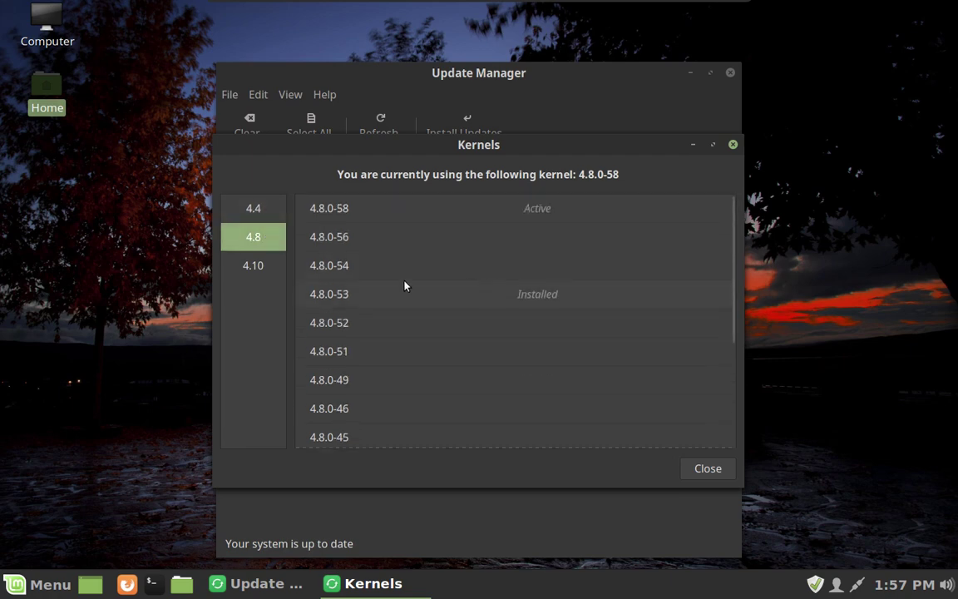
pyautogui.click(271, 209)
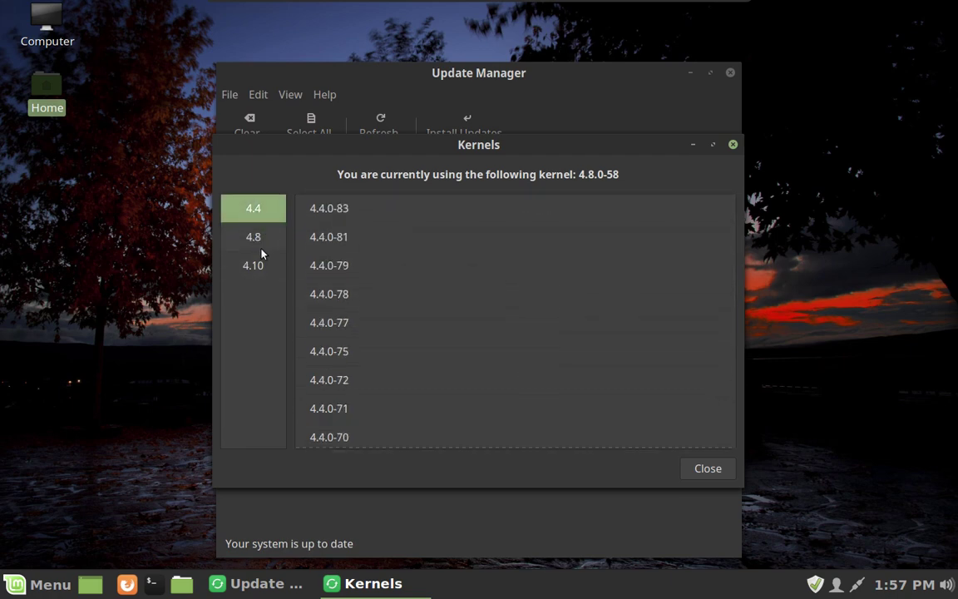
pyautogui.click(257, 244)
pyautogui.click(256, 271)
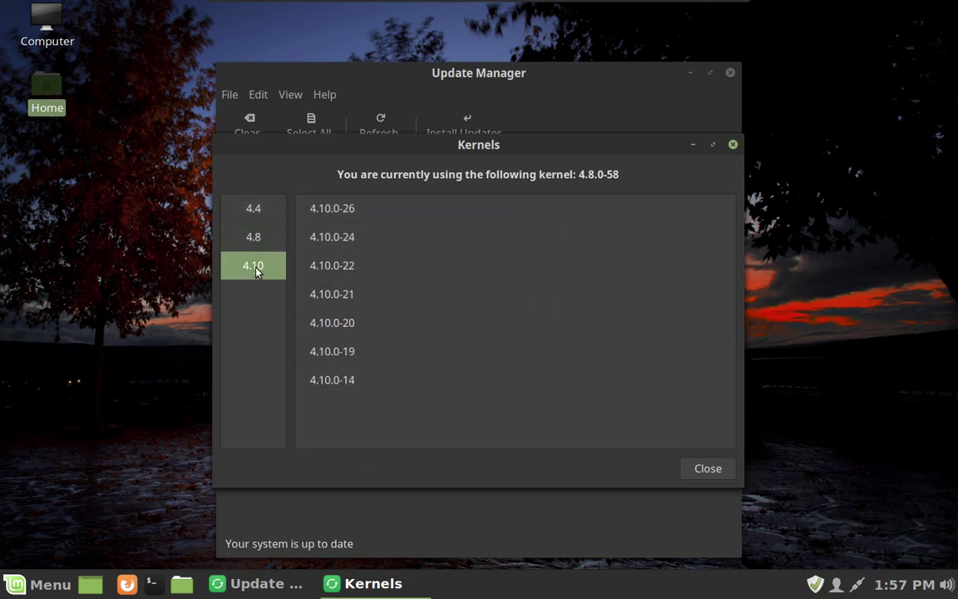
pyautogui.click(258, 209)
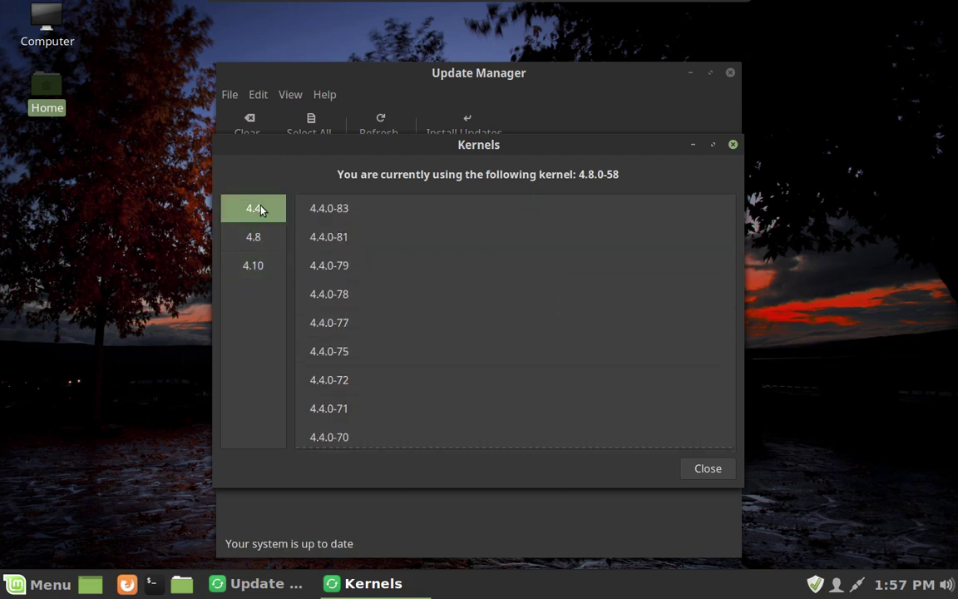
pyautogui.click(255, 240)
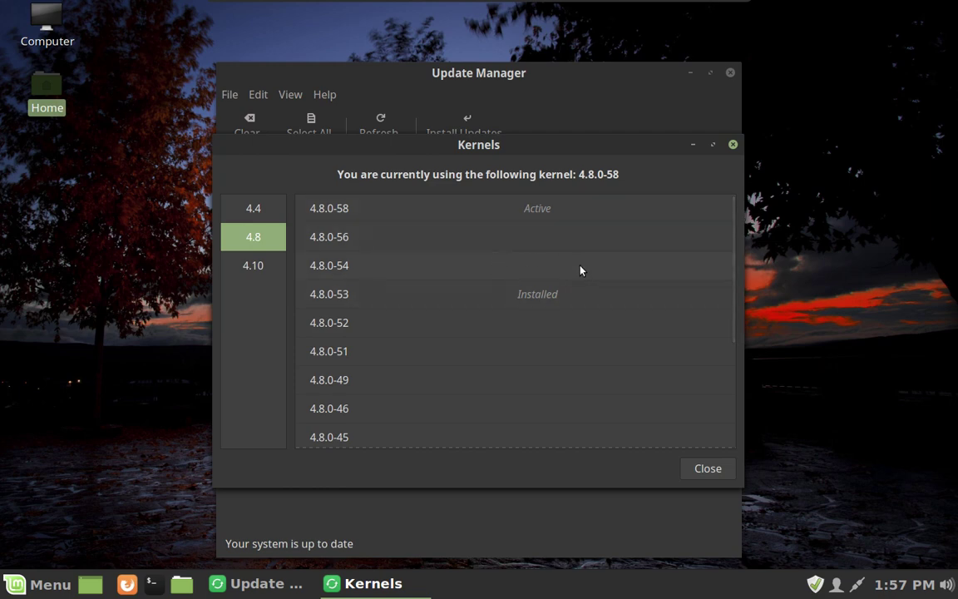
pyautogui.scroll(-1, 573, 291)
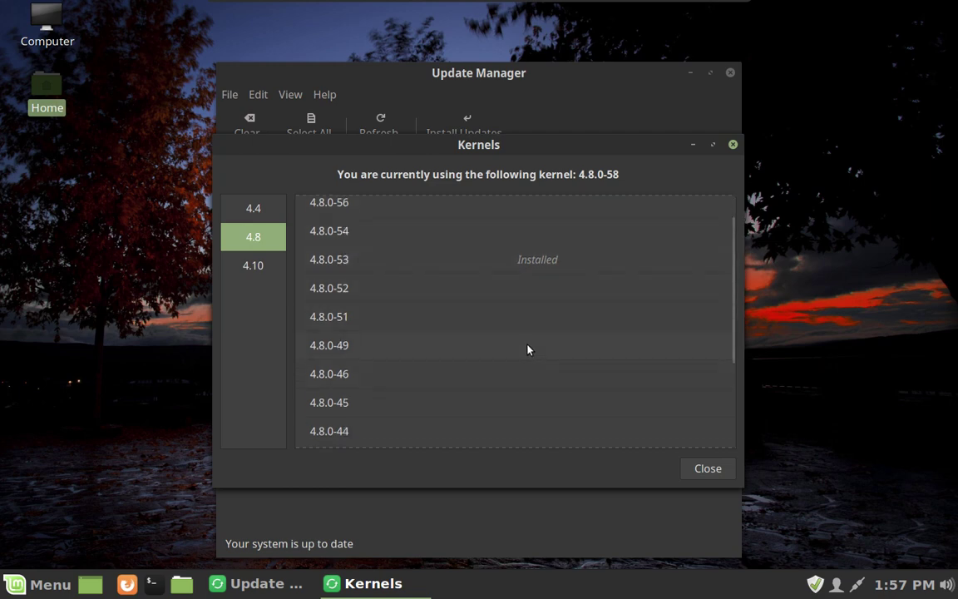
pyautogui.scroll(1, 528, 327)
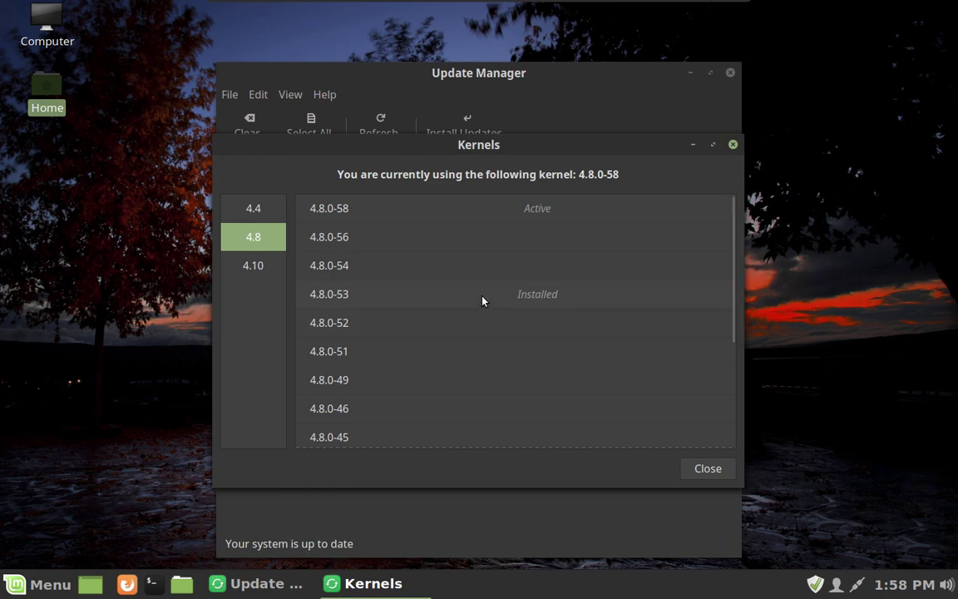
pyautogui.scroll(-5, 488, 345)
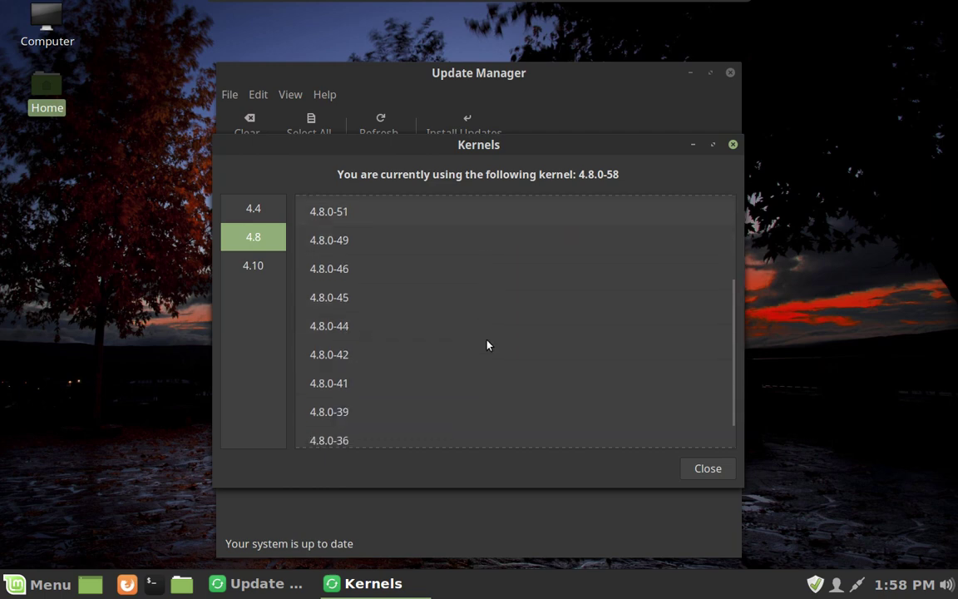
pyautogui.scroll(5, 487, 345)
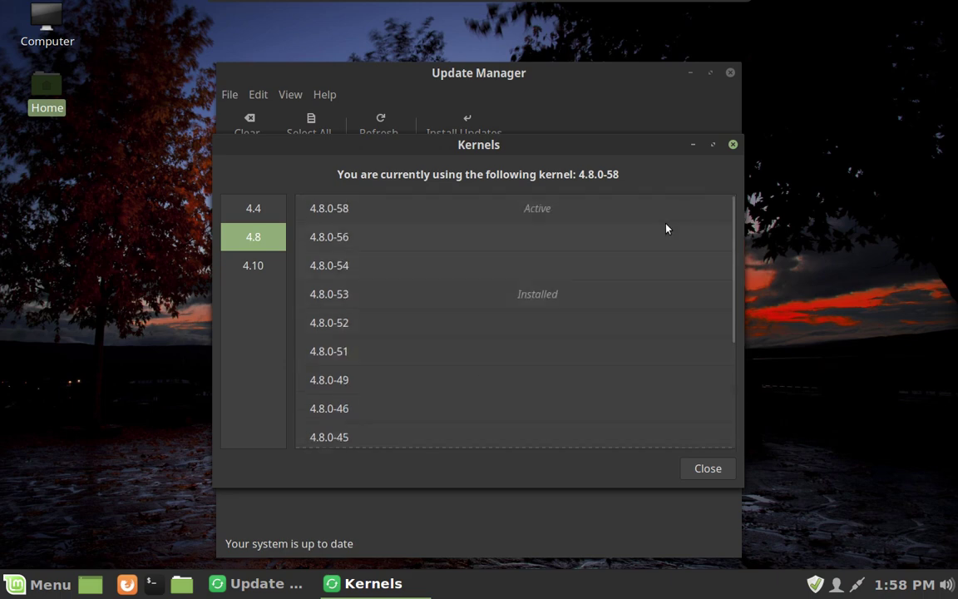
# - Remove kernel 4.8.0-53, confirming with Yes and authenticating with the administrator password
pyautogui.click(584, 298)
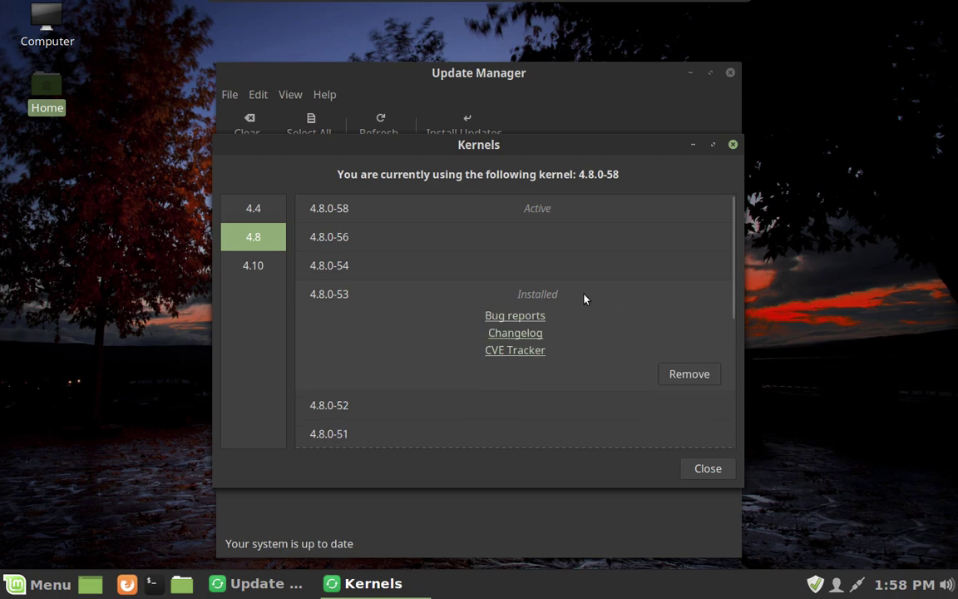
pyautogui.click(670, 382)
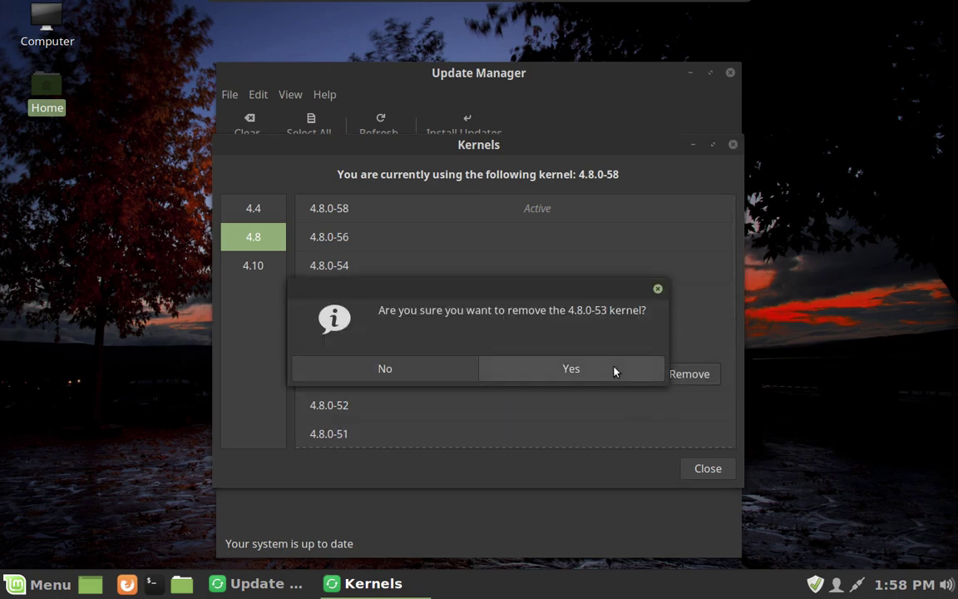
pyautogui.click(616, 370)
pyautogui.write('******')
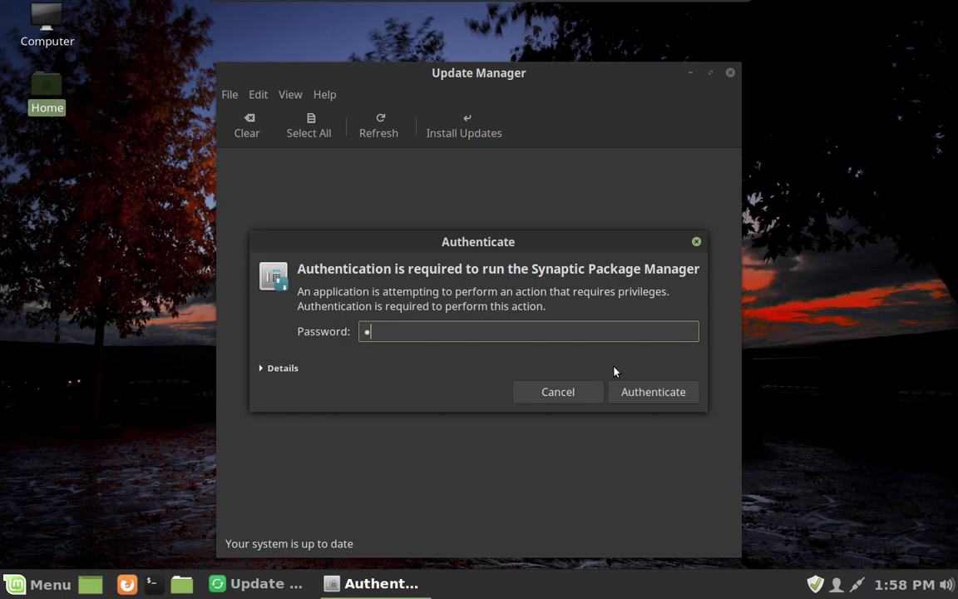
pyautogui.write('**')
pyautogui.press('Return')
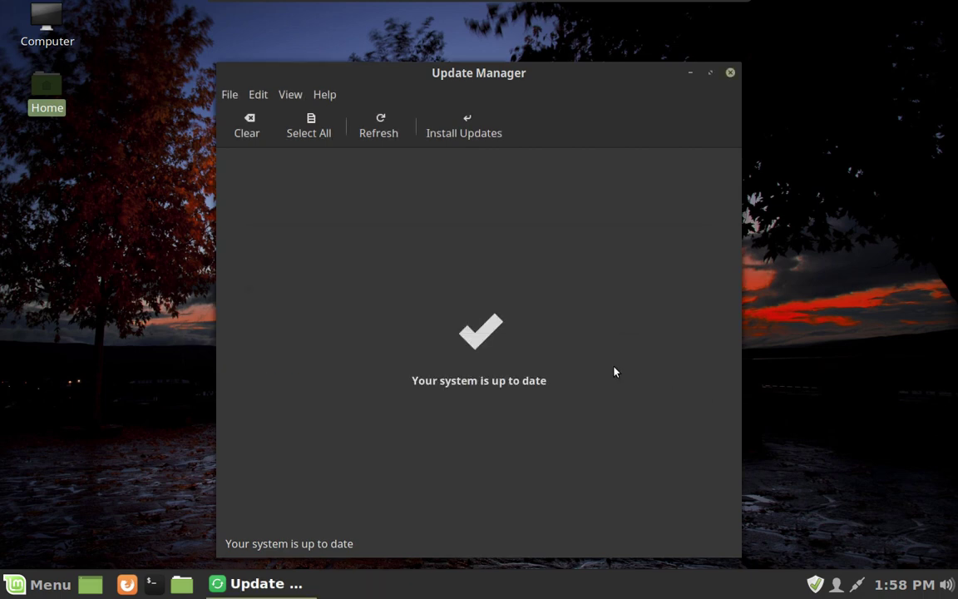